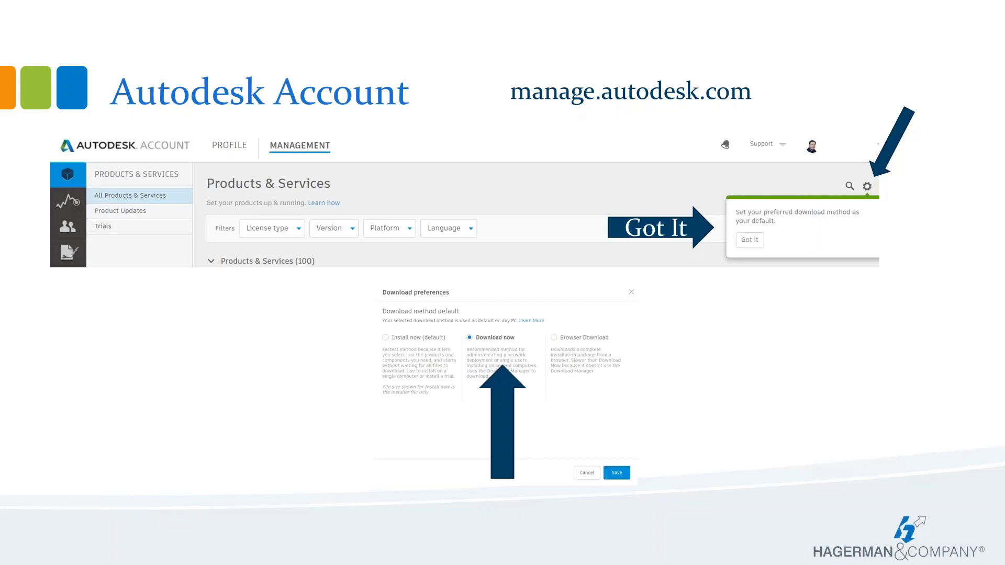
{"action": "key", "text": "Right"}
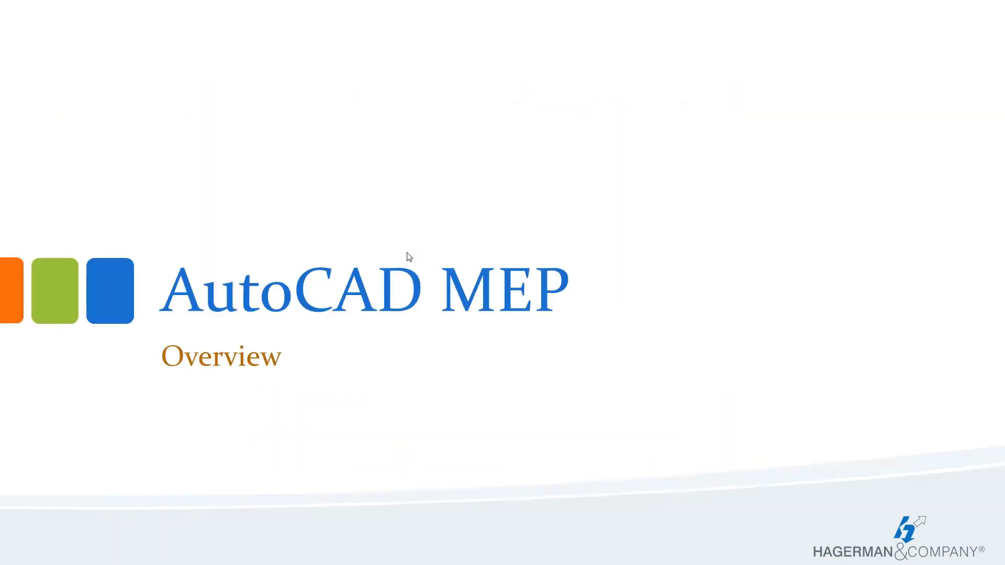
- Switch to AutoCAD MEP and check the current Research Lab project in the Project Browser
{"action": "key", "text": "super"}
{"action": "left_click", "coordinate": [312, 554]}
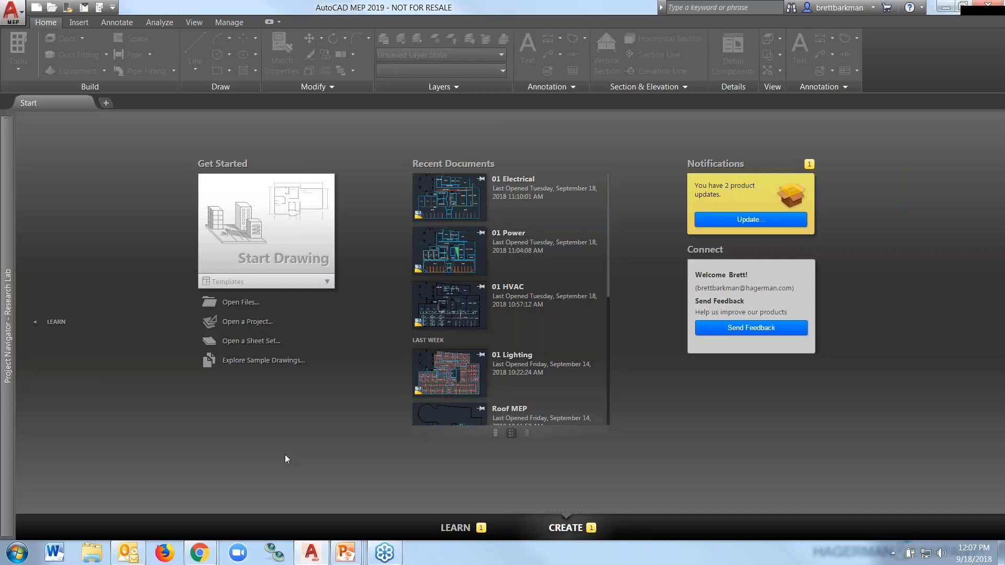
{"action": "left_click", "coordinate": [241, 324]}
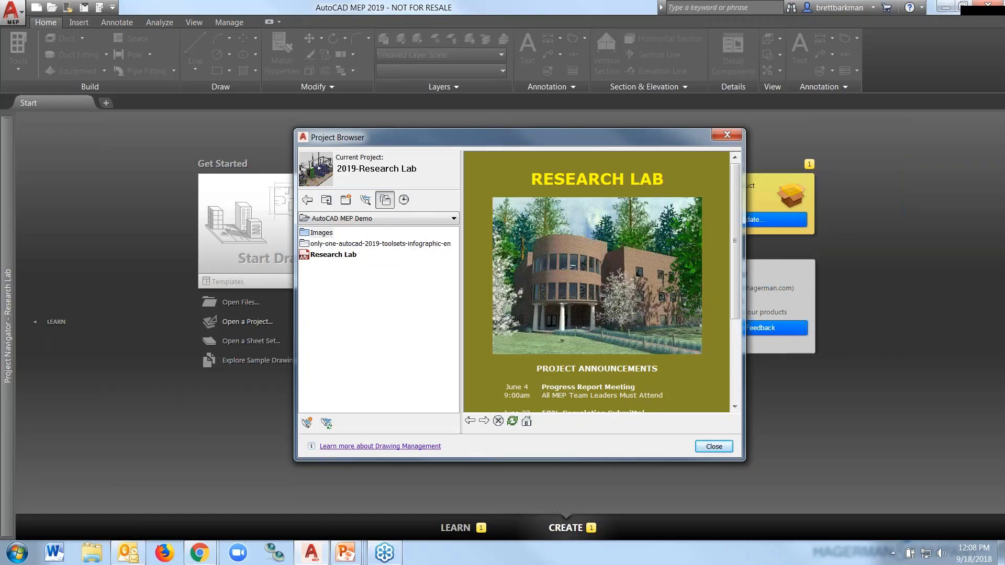
{"action": "left_click", "coordinate": [714, 448]}
- Open the 01 HVAC construct from the project's HVAC folder in the Project Navigator
{"action": "mouse_move", "coordinate": [7, 223]}
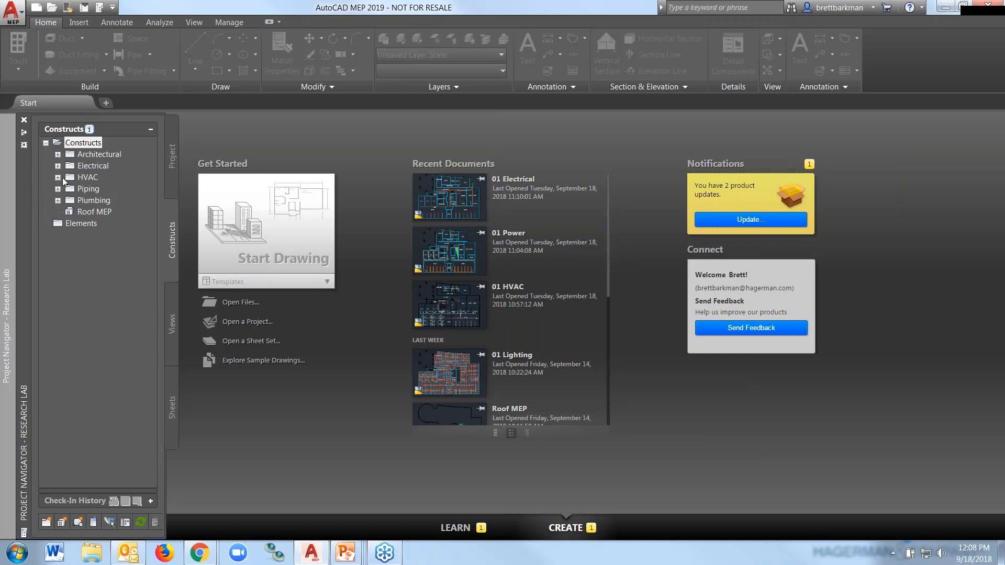
{"action": "left_click", "coordinate": [99, 166]}
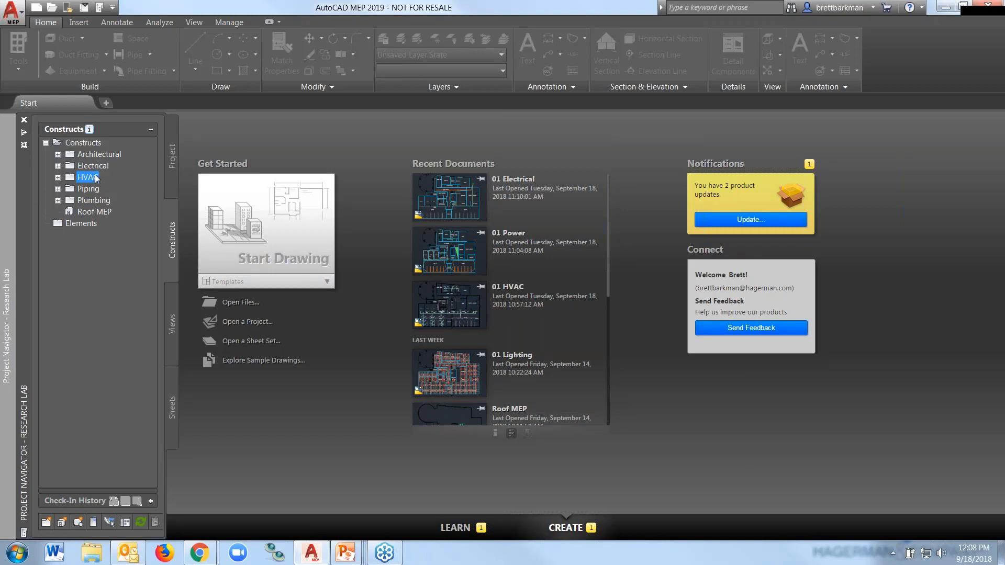
{"action": "left_click", "coordinate": [58, 177]}
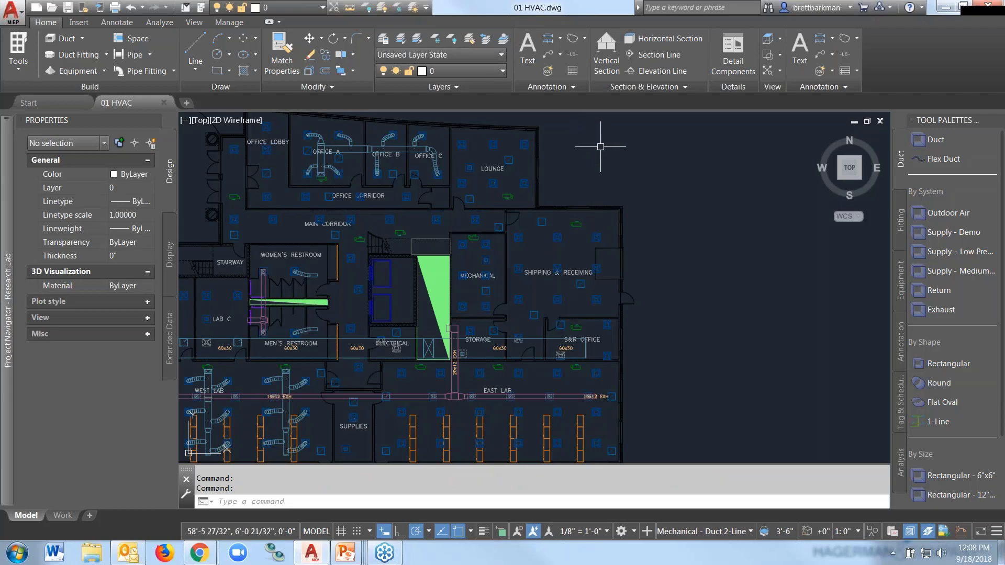
- Inspect the HVAC model in 3D from the SE Isometric viewpoint with the Realistic visual style
{"action": "middle_click", "coordinate": [434, 108]}
{"action": "middle_click", "coordinate": [435, 108]}
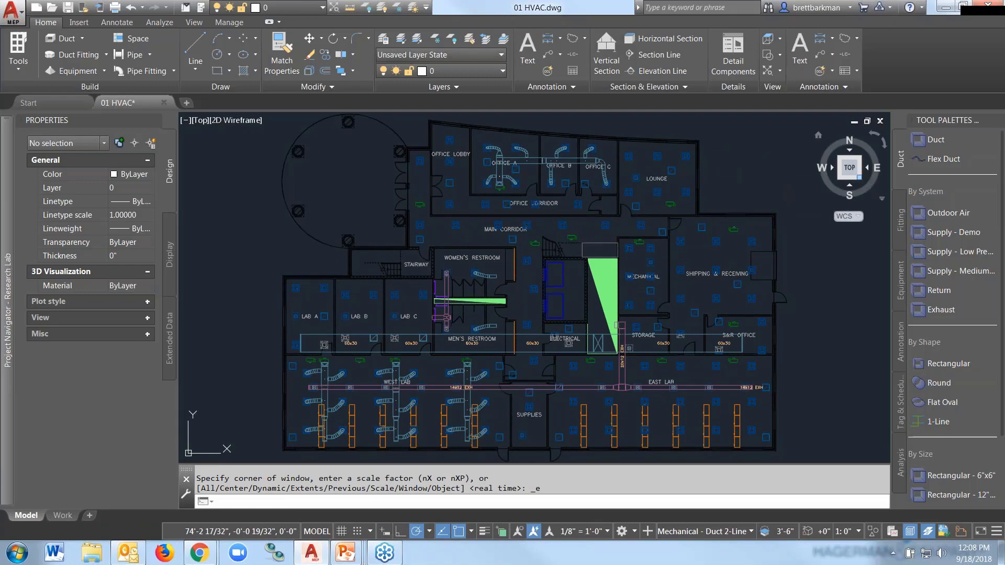
{"action": "left_click", "coordinate": [859, 177]}
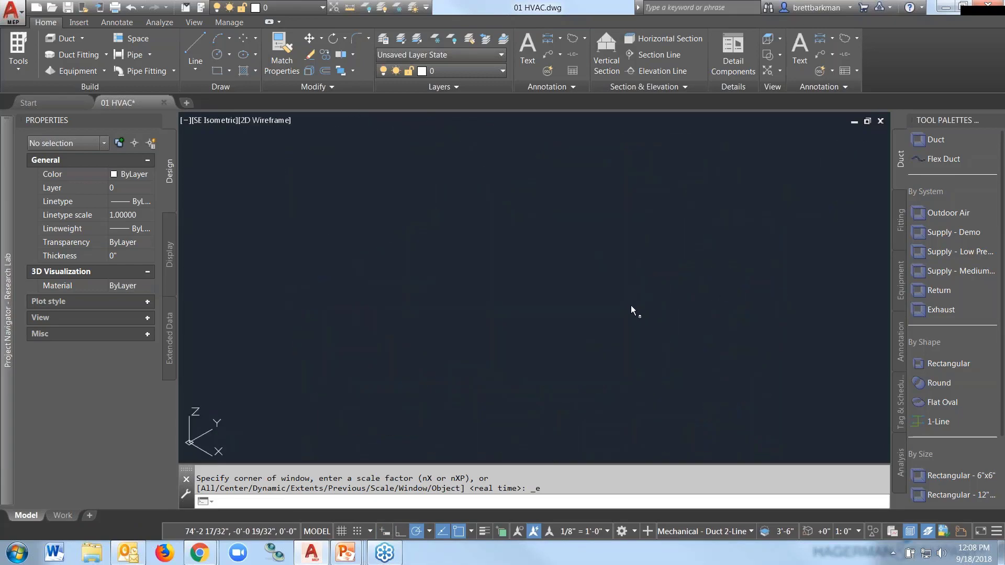
{"action": "scroll", "coordinate": [635, 268], "scroll_direction": "up", "scroll_amount": 6}
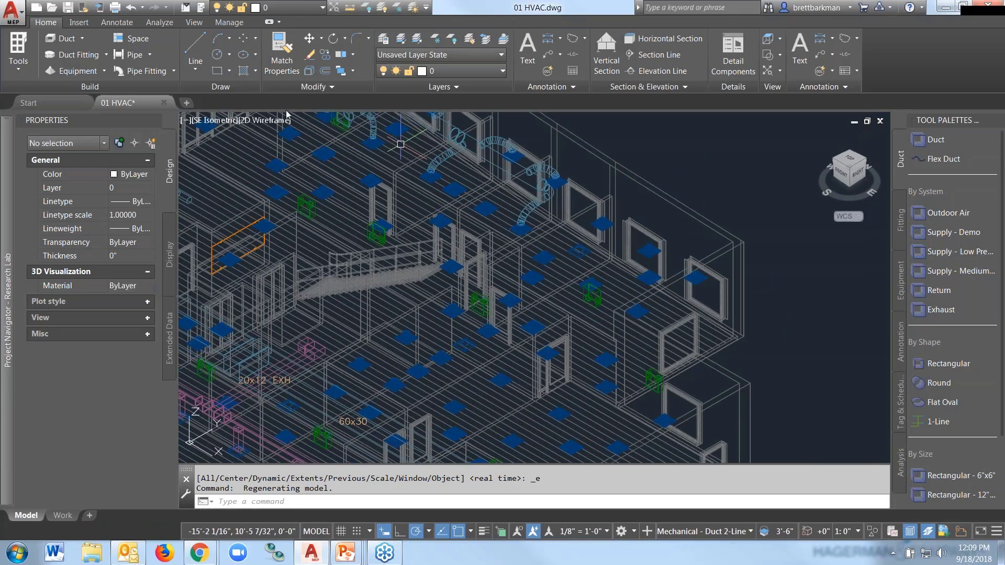
{"action": "left_click", "coordinate": [269, 120]}
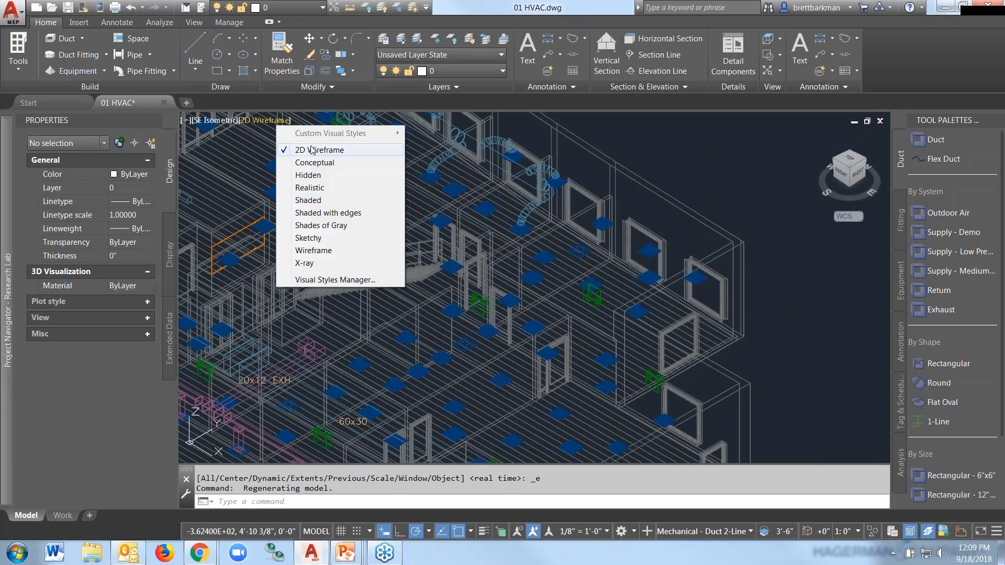
{"action": "left_click", "coordinate": [310, 189]}
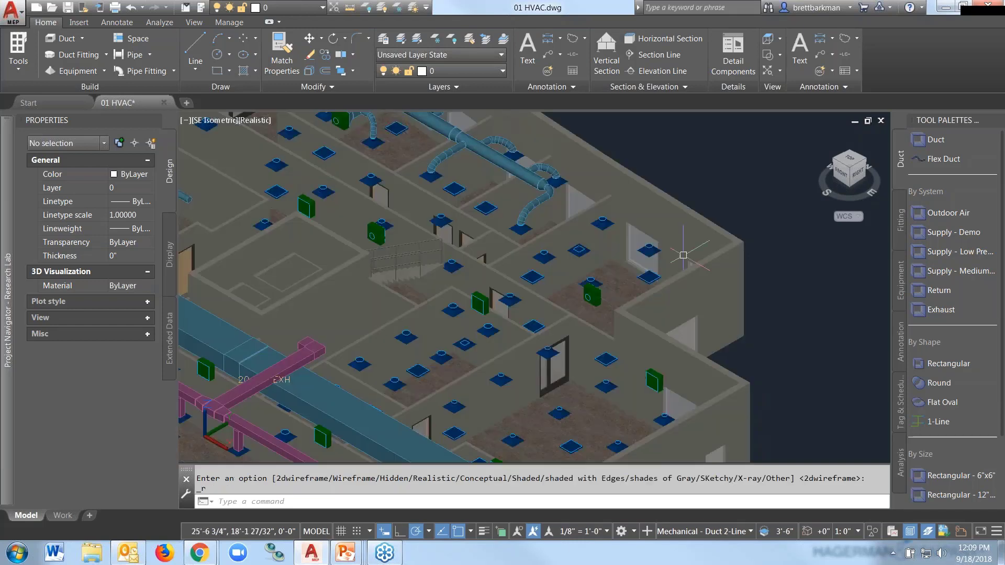
{"action": "scroll", "coordinate": [577, 268], "scroll_direction": "up", "scroll_amount": 2}
{"action": "middle_click_drag", "start_coordinate": [578, 269], "coordinate": [667, 275], "text": "shift"}
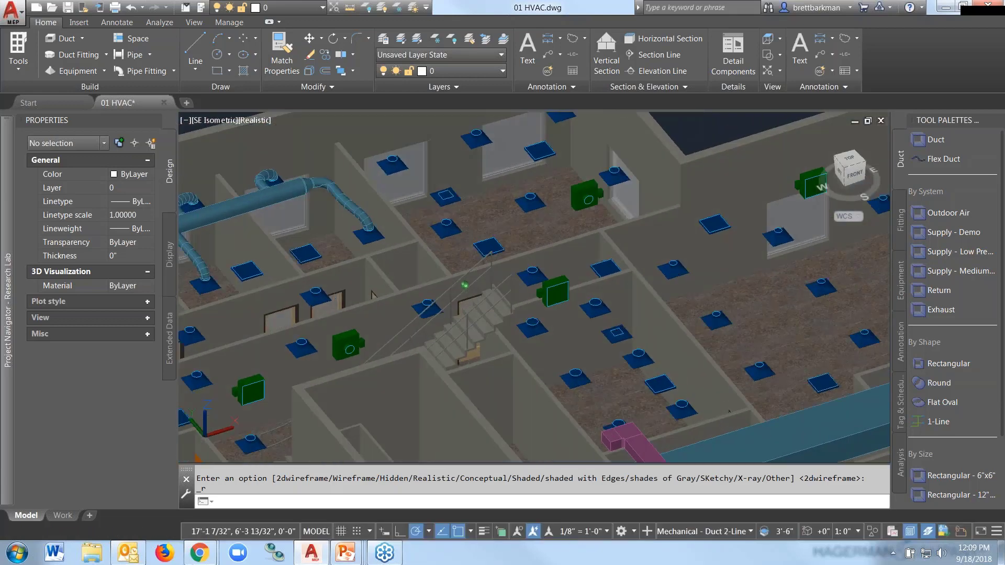
{"action": "middle_click_drag", "start_coordinate": [608, 176], "coordinate": [658, 246]}
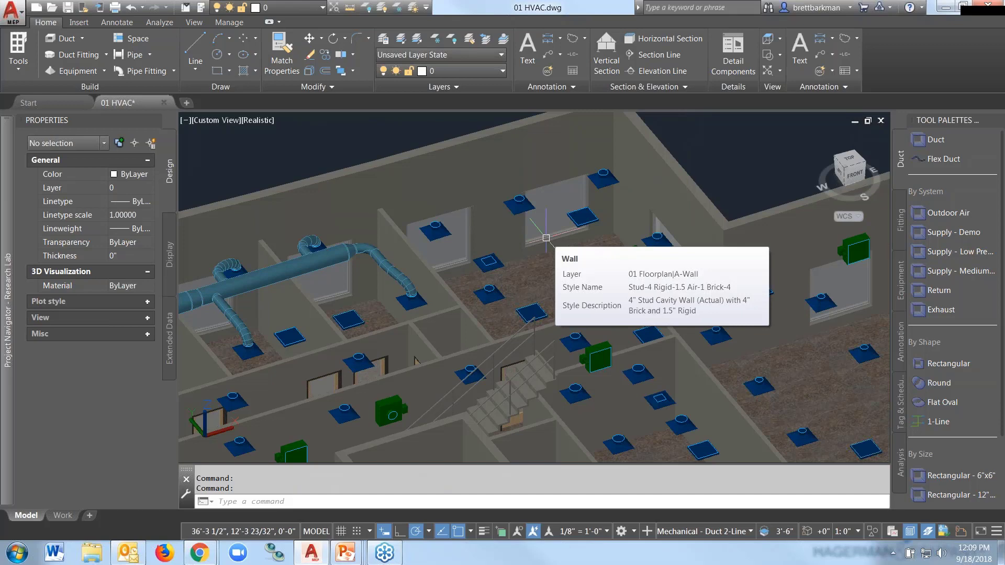
{"action": "scroll", "coordinate": [561, 227], "scroll_direction": "down", "scroll_amount": 2}
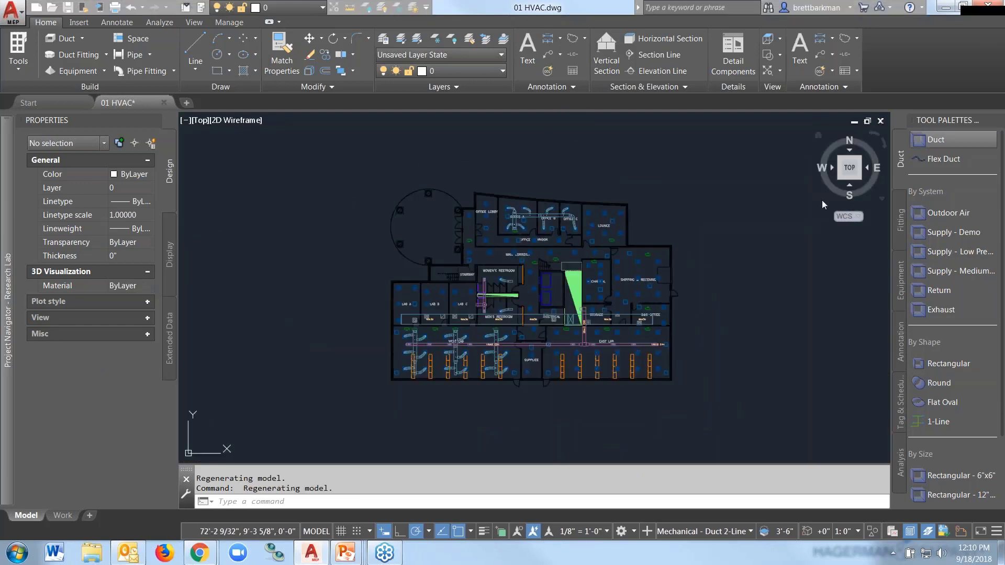
- Hide the three square air terminals in the Lounge that lie between the supply diffusers
{"action": "scroll", "coordinate": [609, 220], "scroll_direction": "up", "scroll_amount": 8}
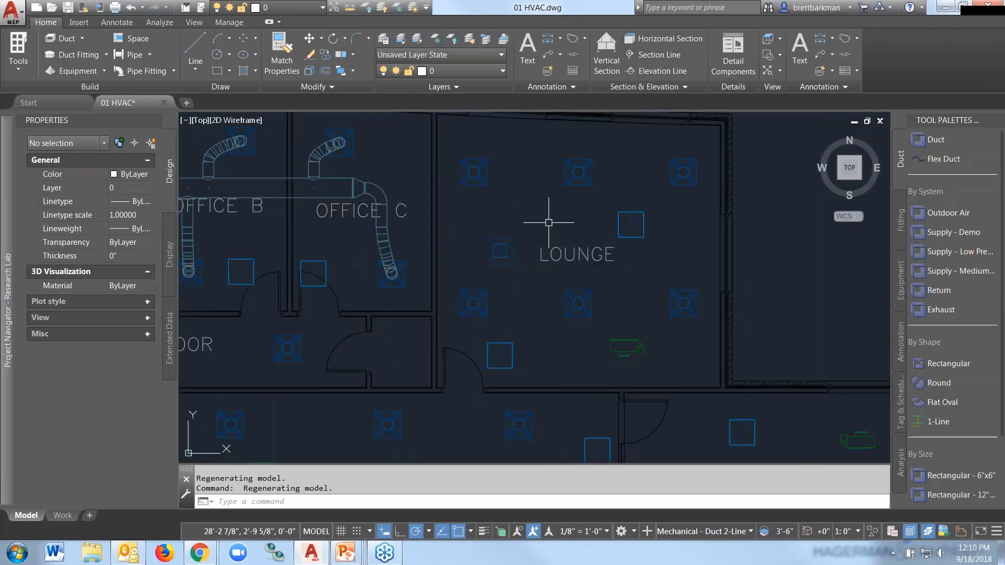
{"action": "left_click", "coordinate": [512, 358]}
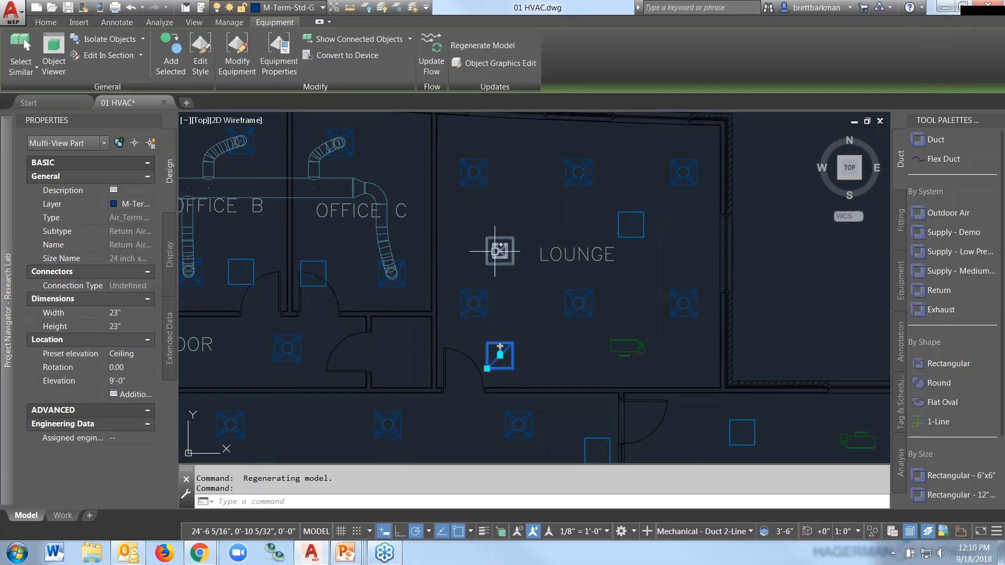
{"action": "left_click", "coordinate": [500, 251]}
{"action": "left_click", "coordinate": [631, 225]}
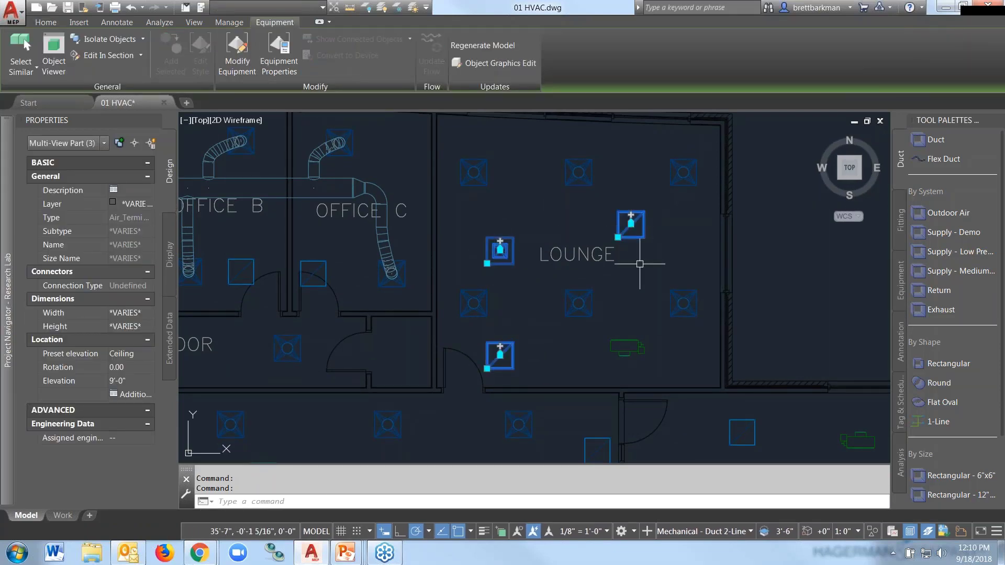
{"action": "right_click", "coordinate": [640, 235]}
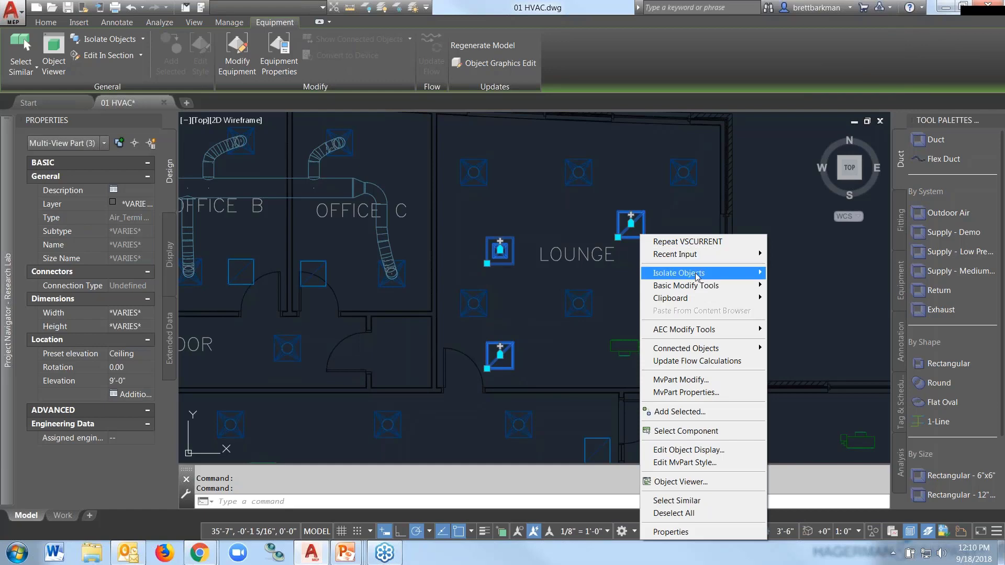
{"action": "mouse_move", "coordinate": [702, 273]}
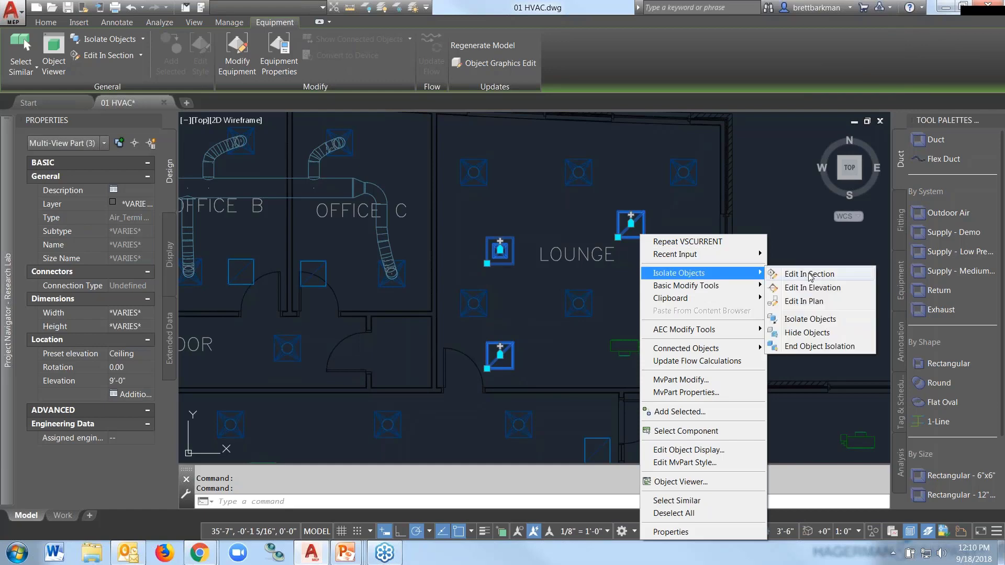
{"action": "left_click", "coordinate": [807, 333]}
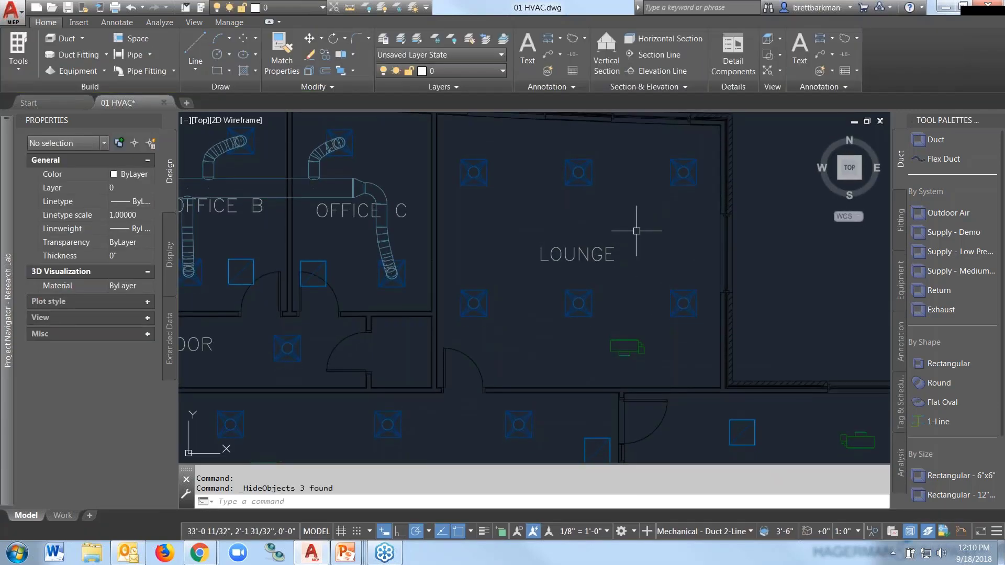
- Begin a duct run from the Lounge VAV box's upper connector, with Round shape and a 20" diameter
{"action": "scroll", "coordinate": [641, 233], "scroll_direction": "up", "scroll_amount": 2}
{"action": "middle_click_drag", "start_coordinate": [642, 233], "coordinate": [648, 249]}
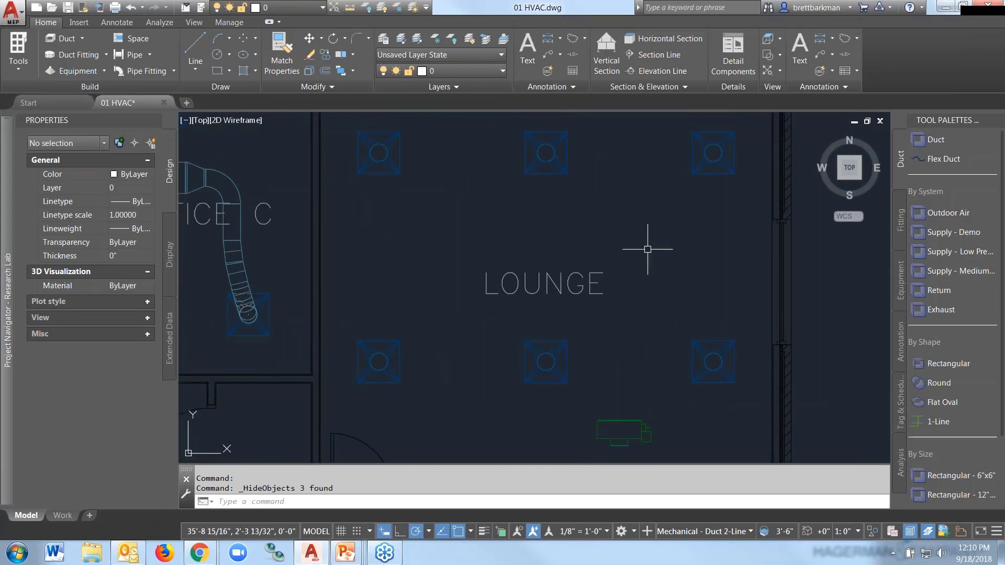
{"action": "scroll", "coordinate": [648, 249], "scroll_direction": "down", "scroll_amount": 2}
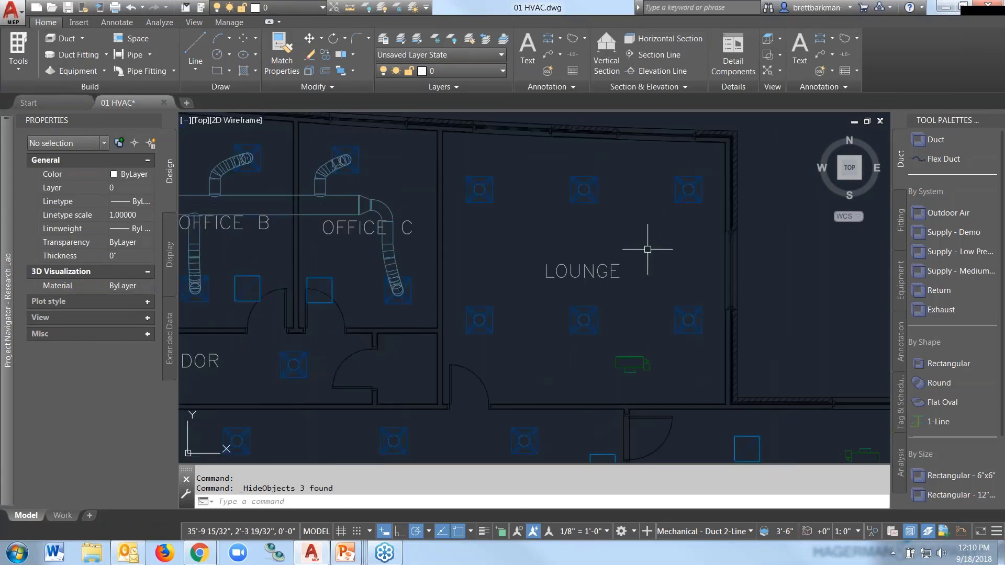
{"action": "left_click", "coordinate": [643, 357]}
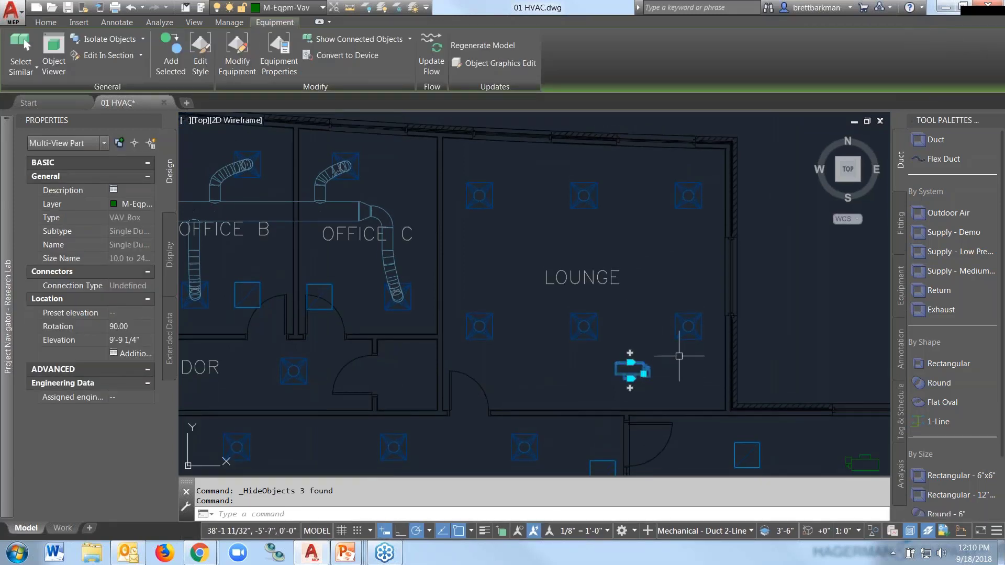
{"action": "mouse_move", "coordinate": [630, 347]}
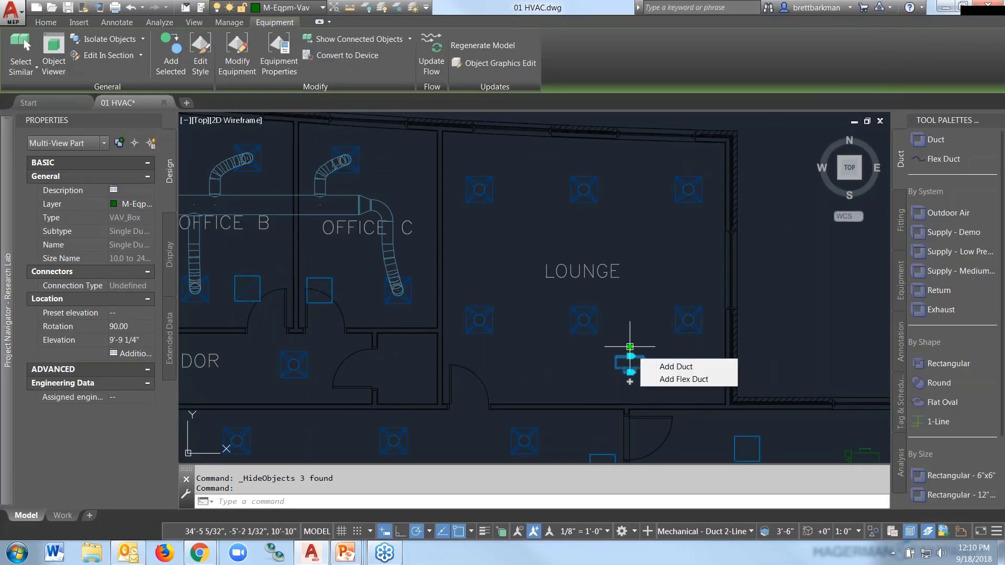
{"action": "left_click", "coordinate": [672, 367]}
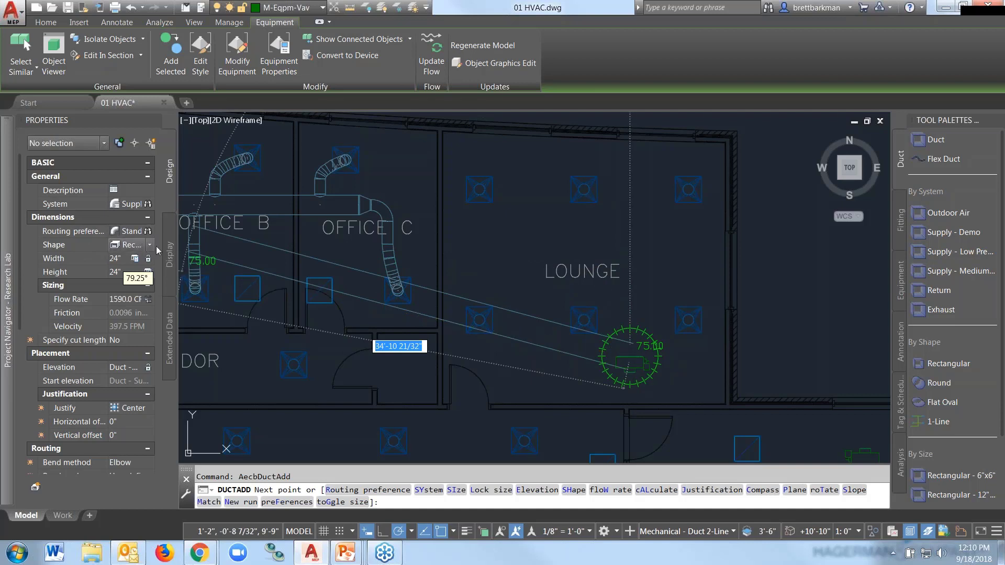
{"action": "left_click", "coordinate": [150, 245]}
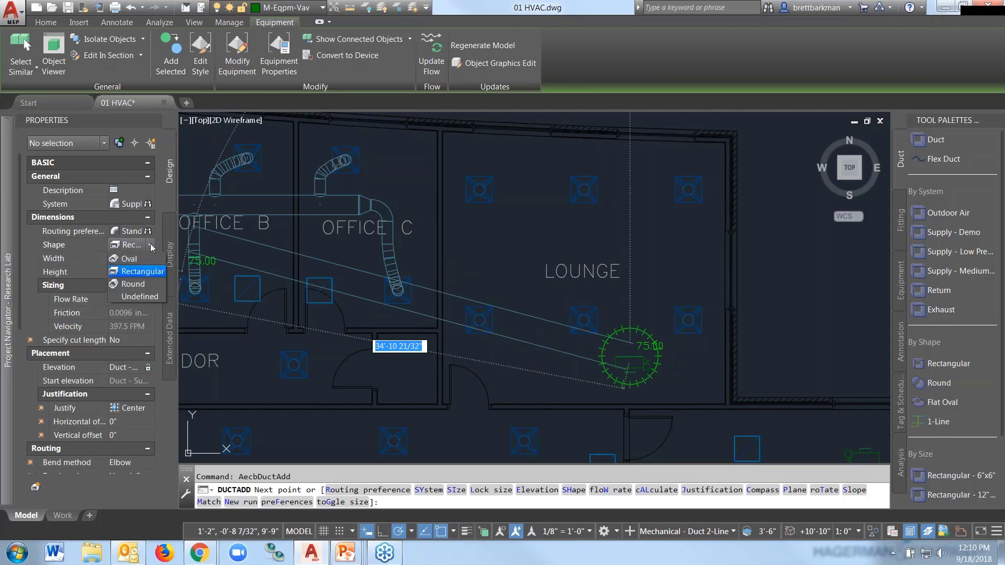
{"action": "left_click", "coordinate": [134, 285]}
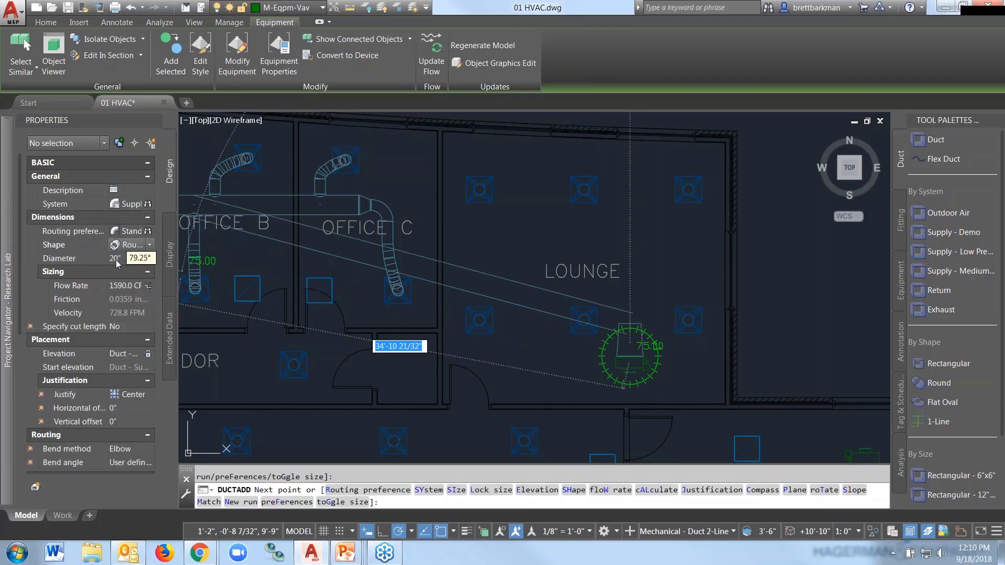
{"action": "left_click", "coordinate": [122, 259]}
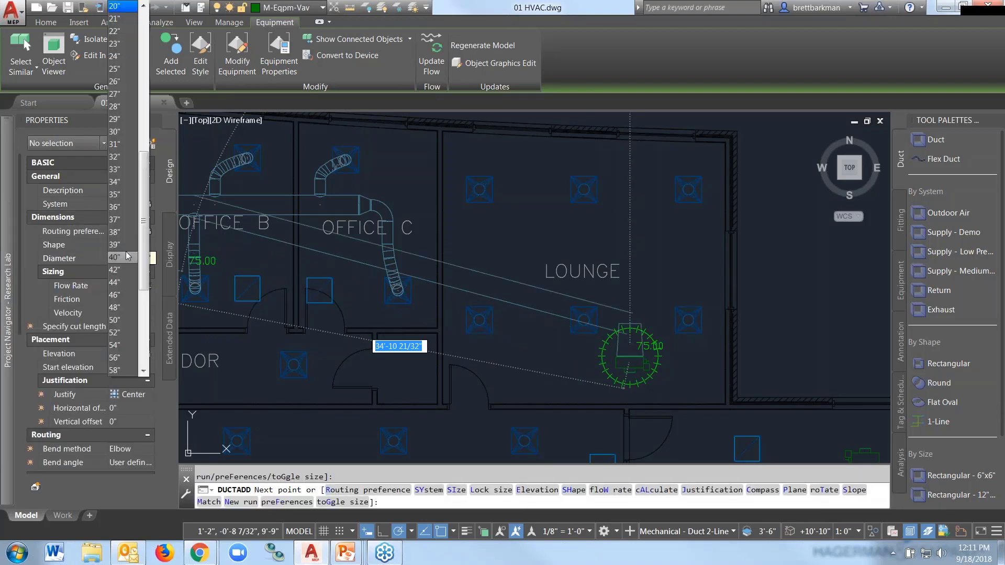
{"action": "scroll", "coordinate": [123, 233], "scroll_direction": "up", "scroll_amount": 2}
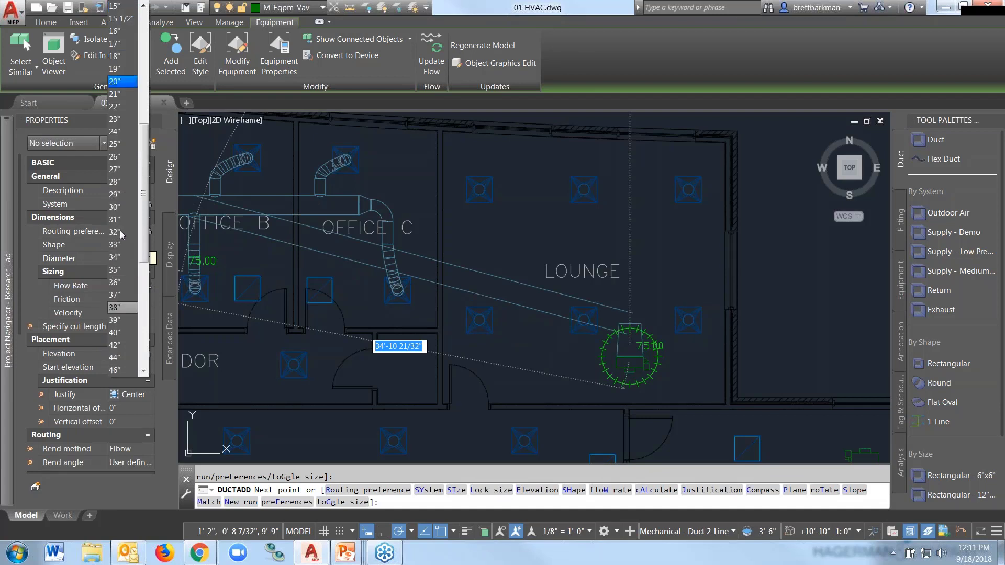
{"action": "left_click", "coordinate": [123, 83]}
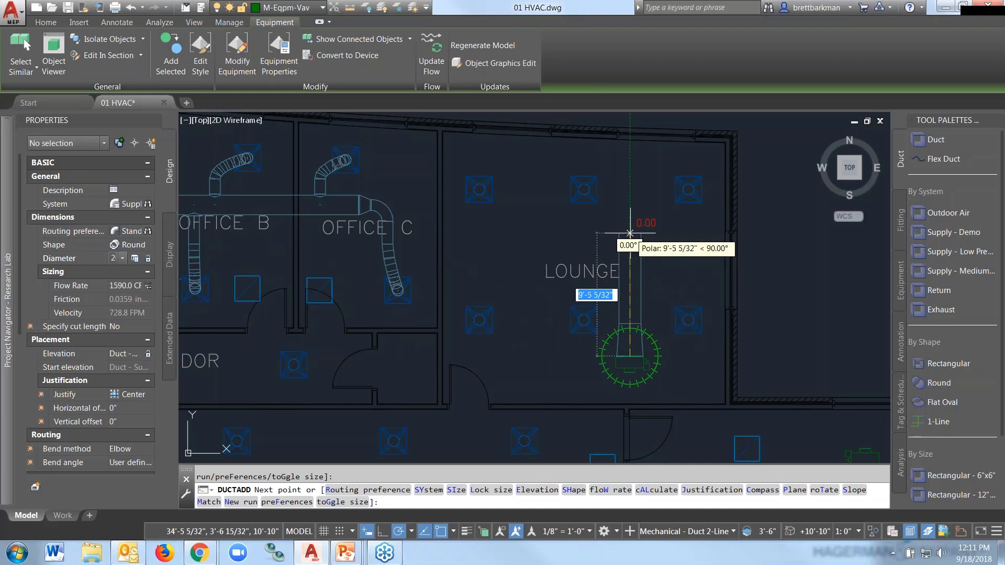
- Route the duct about 9'-5" north from the VAV box and west between the diffuser rows to near the Lounge's west wall
{"action": "left_click", "coordinate": [630, 233]}
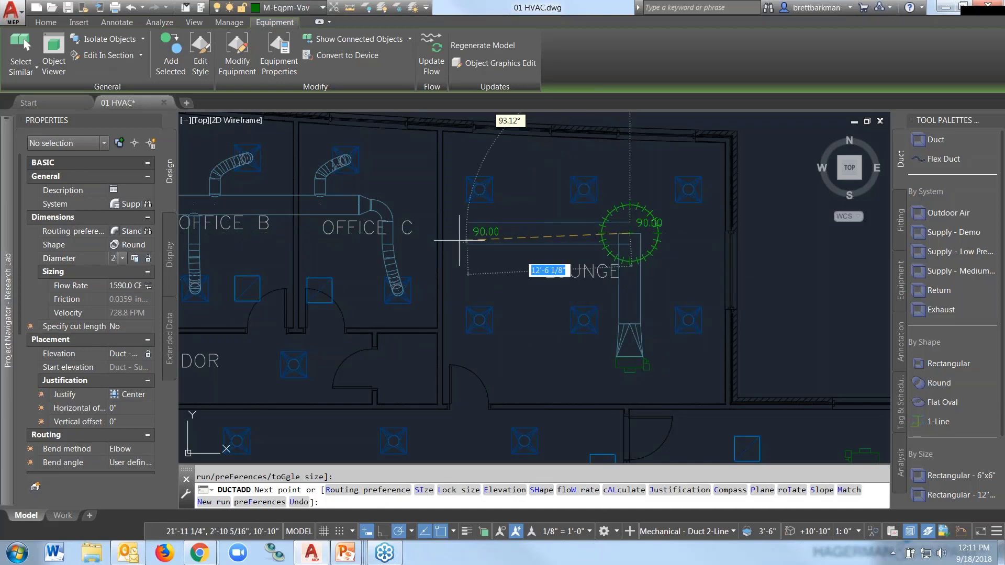
{"action": "left_click", "coordinate": [457, 233]}
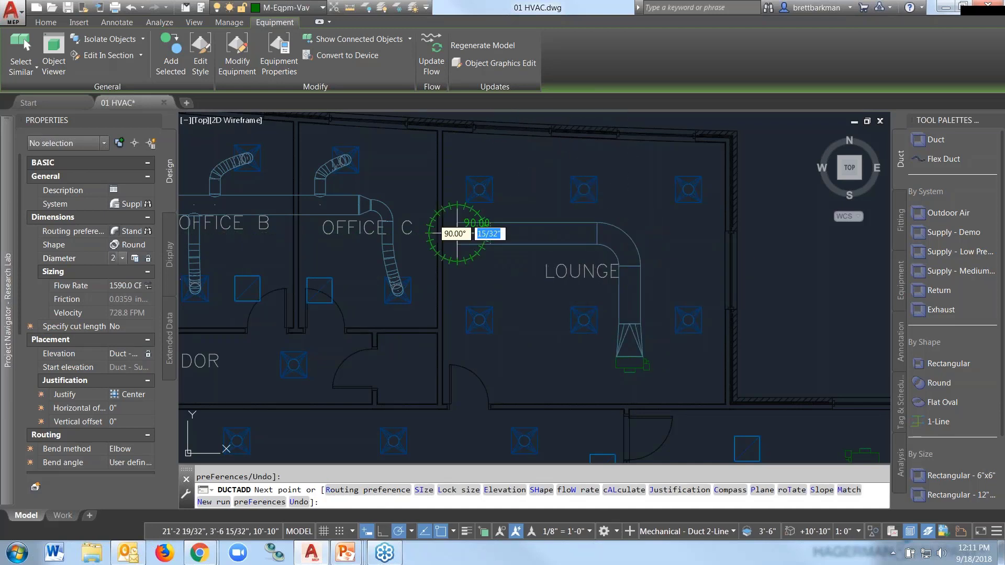
{"action": "key", "text": "Return"}
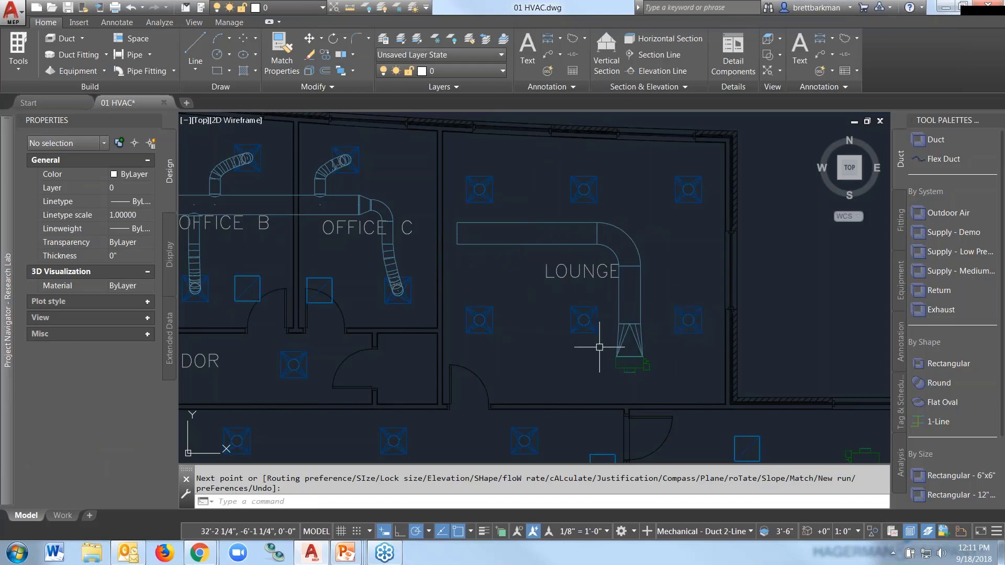
- Turn the Lounge duct's elbow into a tee by adding a duct segment about 2'-5" long heading north from it
{"action": "scroll", "coordinate": [658, 273], "scroll_direction": "up", "scroll_amount": 2}
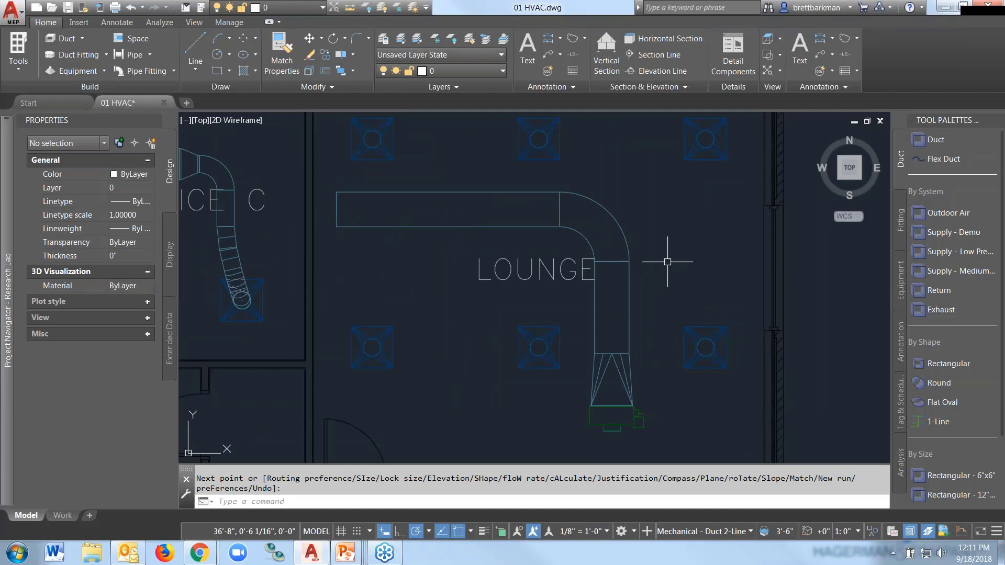
{"action": "left_click", "coordinate": [612, 209]}
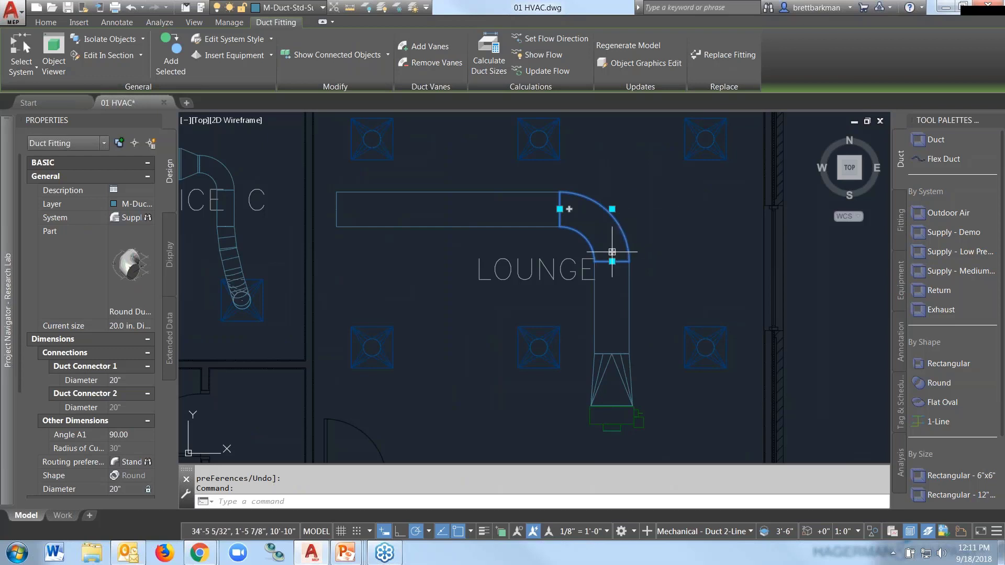
{"action": "left_click", "coordinate": [612, 251]}
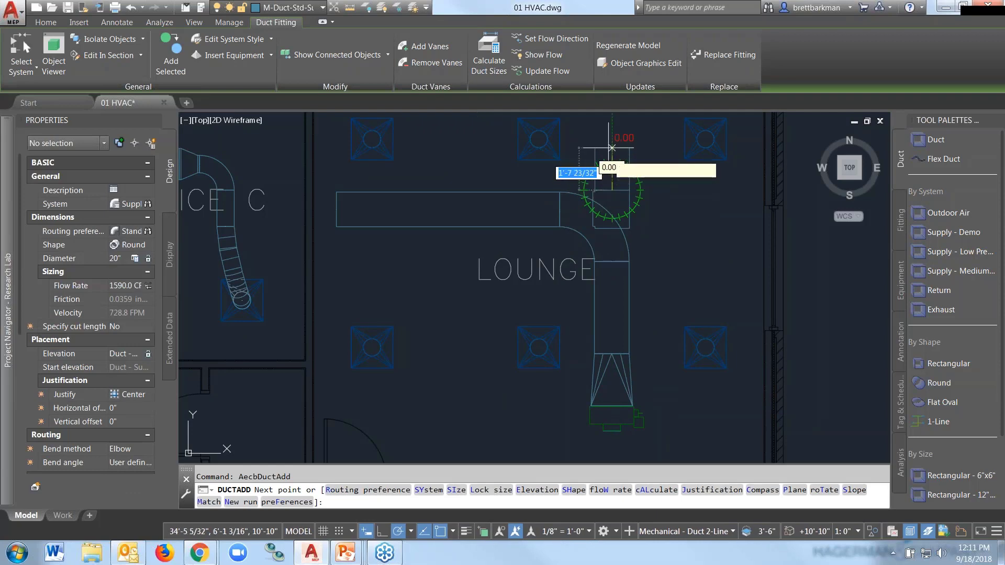
{"action": "left_click", "coordinate": [611, 139]}
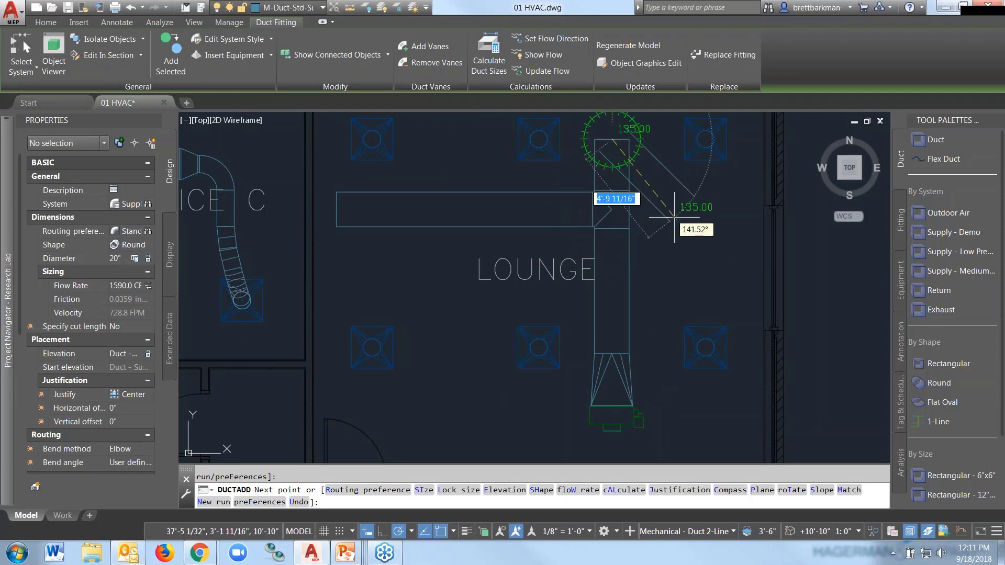
{"action": "key", "text": "Return"}
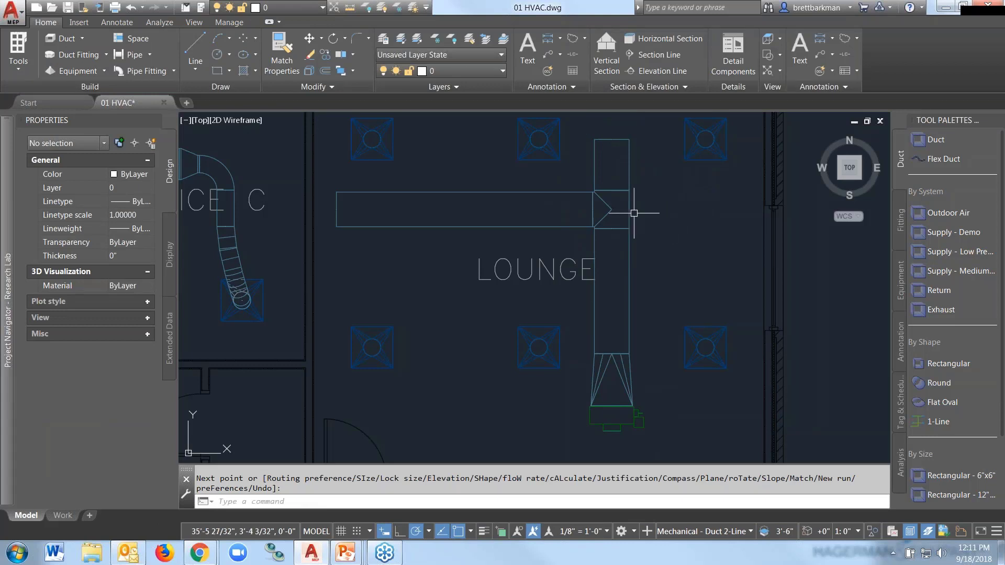
- Shorten the duct stub north of the tee to a length of 6"
{"action": "scroll", "coordinate": [635, 128], "scroll_direction": "up", "scroll_amount": 2}
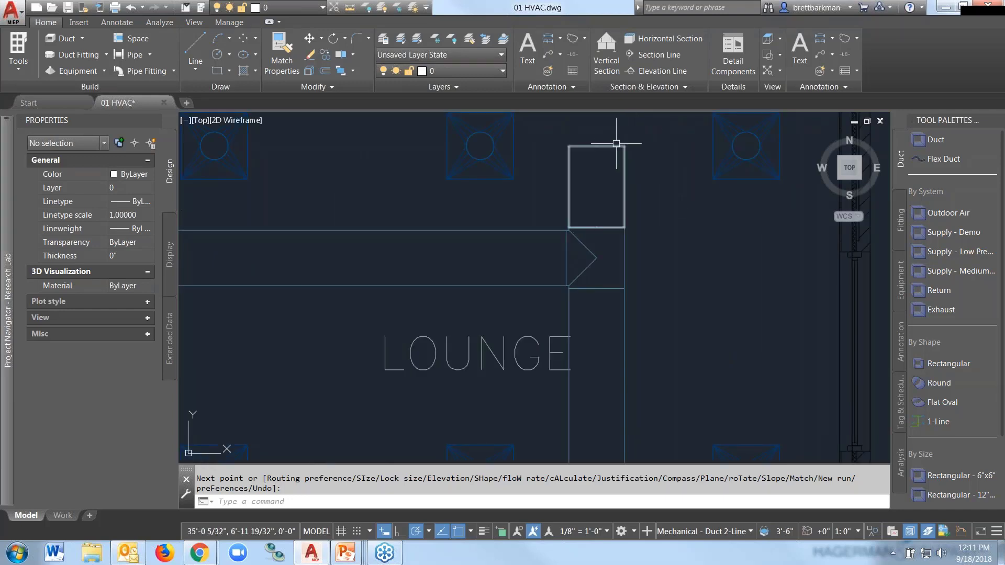
{"action": "left_click", "coordinate": [616, 145]}
{"action": "scroll", "coordinate": [660, 157], "scroll_direction": "up", "scroll_amount": 2}
{"action": "scroll", "coordinate": [641, 158], "scroll_direction": "down", "scroll_amount": 4}
{"action": "middle_click_drag", "start_coordinate": [649, 148], "coordinate": [650, 153]}
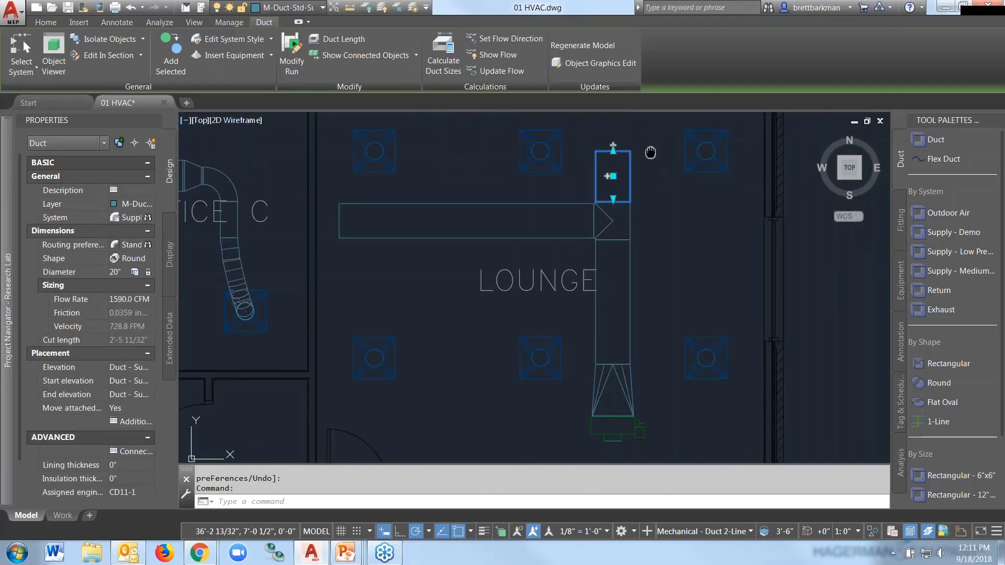
{"action": "scroll", "coordinate": [641, 209], "scroll_direction": "up", "scroll_amount": 4}
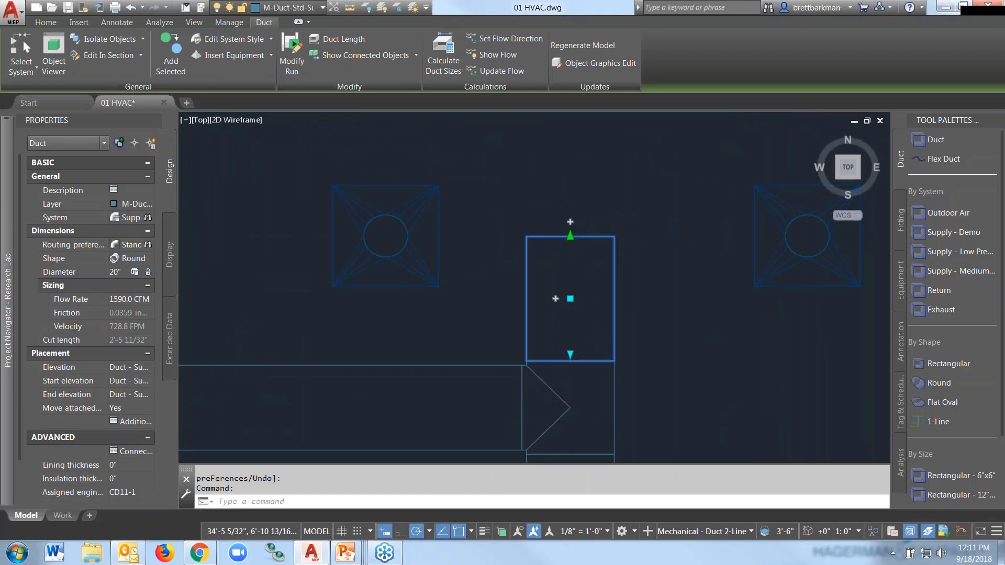
{"action": "left_click", "coordinate": [566, 219]}
{"action": "left_click", "coordinate": [571, 234]}
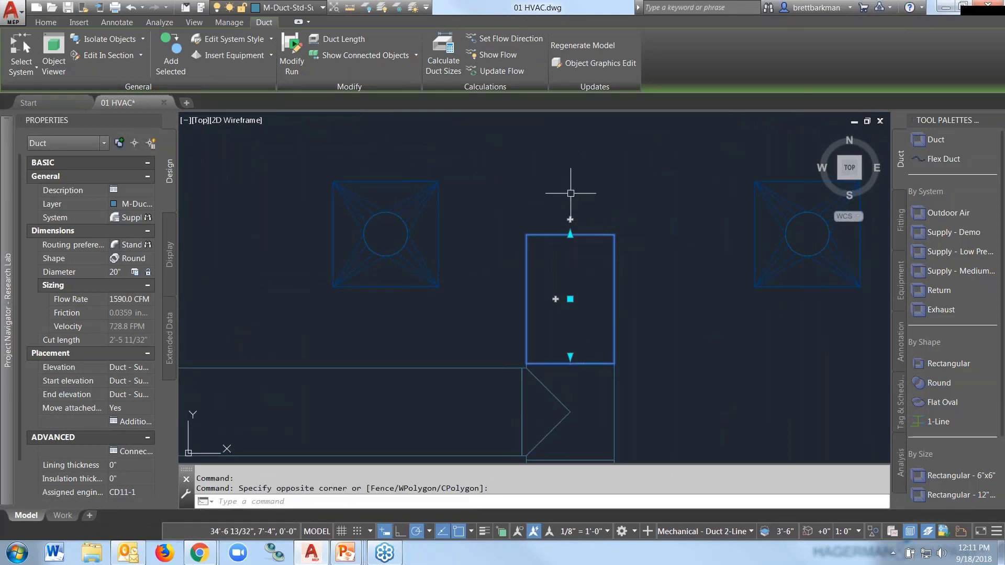
{"action": "left_click", "coordinate": [570, 233]}
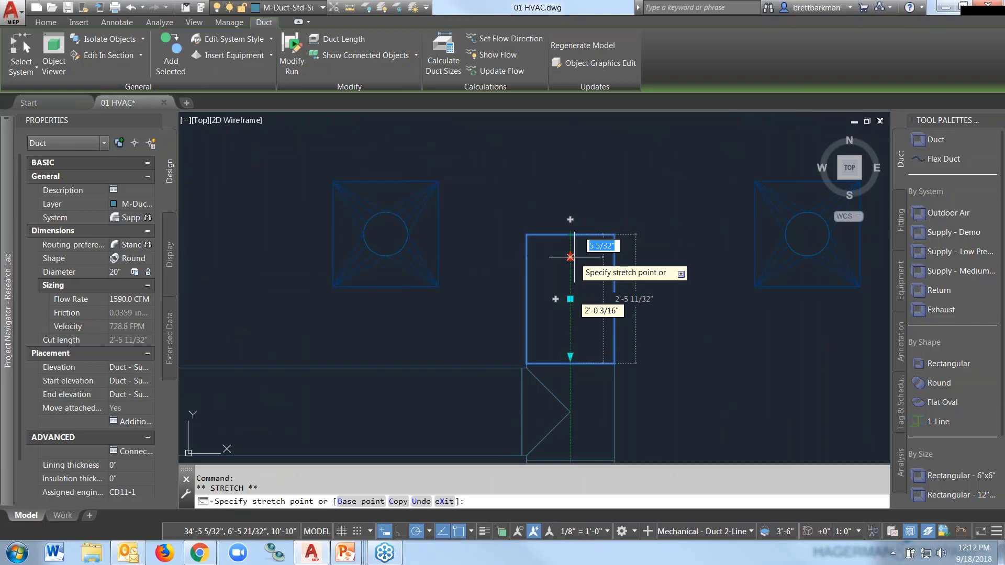
{"action": "key", "text": "Tab"}
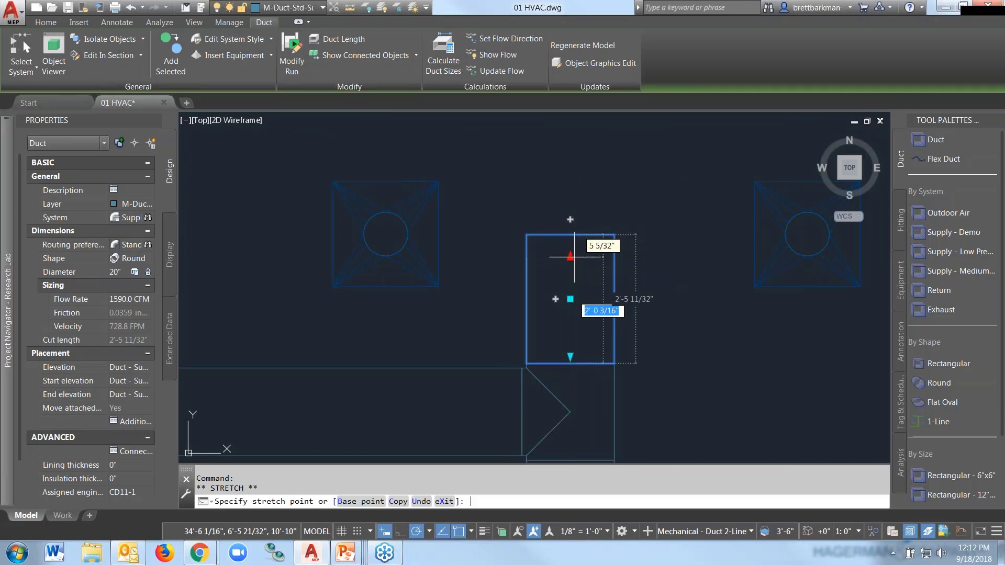
{"action": "type", "text": "6"}
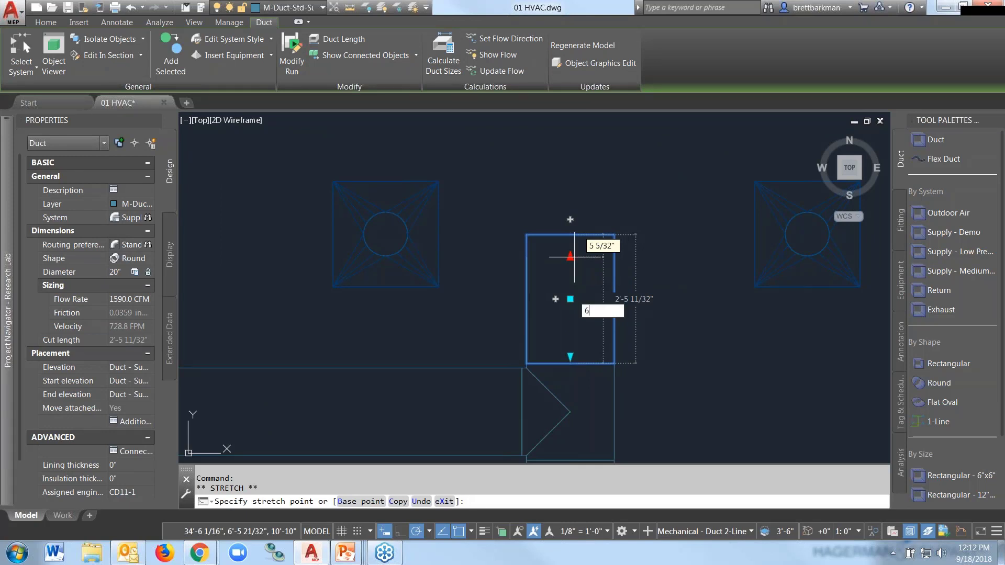
{"action": "key", "text": "Return"}
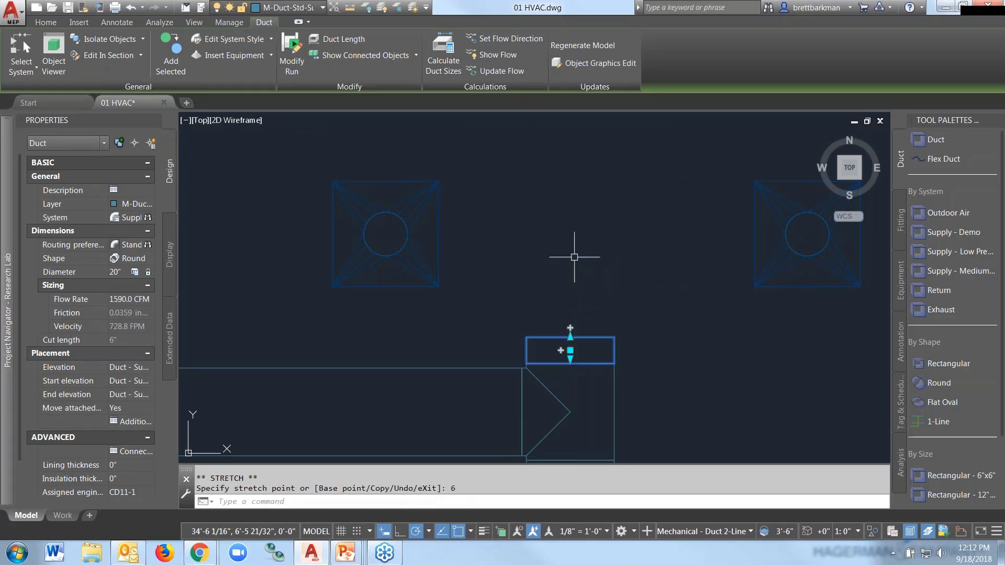
{"action": "key", "text": "Escape"}
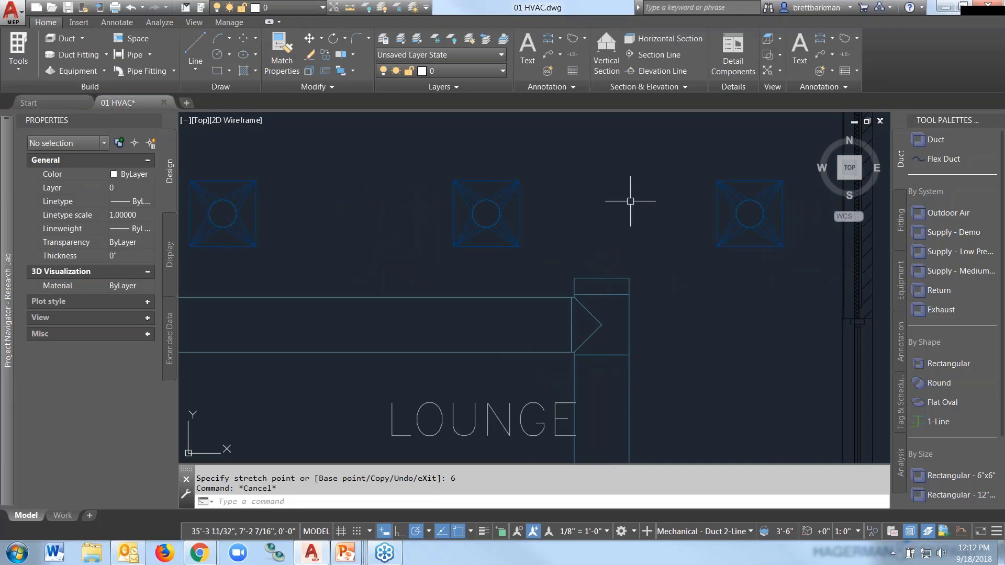
- Set the diameter of the branch duct running west from the Lounge tee to 18"
{"action": "scroll", "coordinate": [630, 202], "scroll_direction": "down", "scroll_amount": 1}
{"action": "scroll", "coordinate": [703, 325], "scroll_direction": "up", "scroll_amount": 1}
{"action": "middle_click_drag", "start_coordinate": [703, 326], "coordinate": [731, 265]}
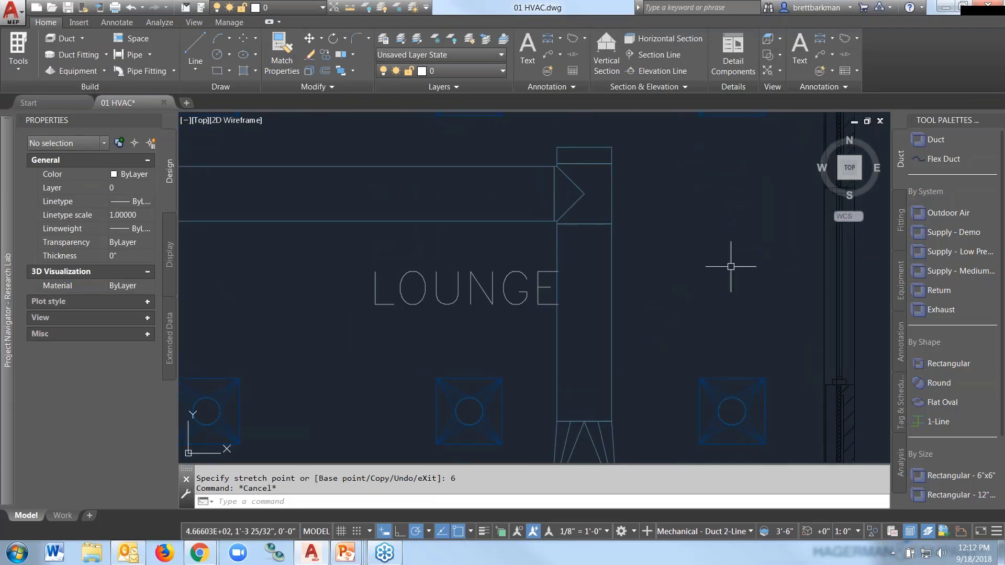
{"action": "scroll", "coordinate": [731, 264], "scroll_direction": "down", "scroll_amount": 3}
{"action": "left_click", "coordinate": [572, 247]}
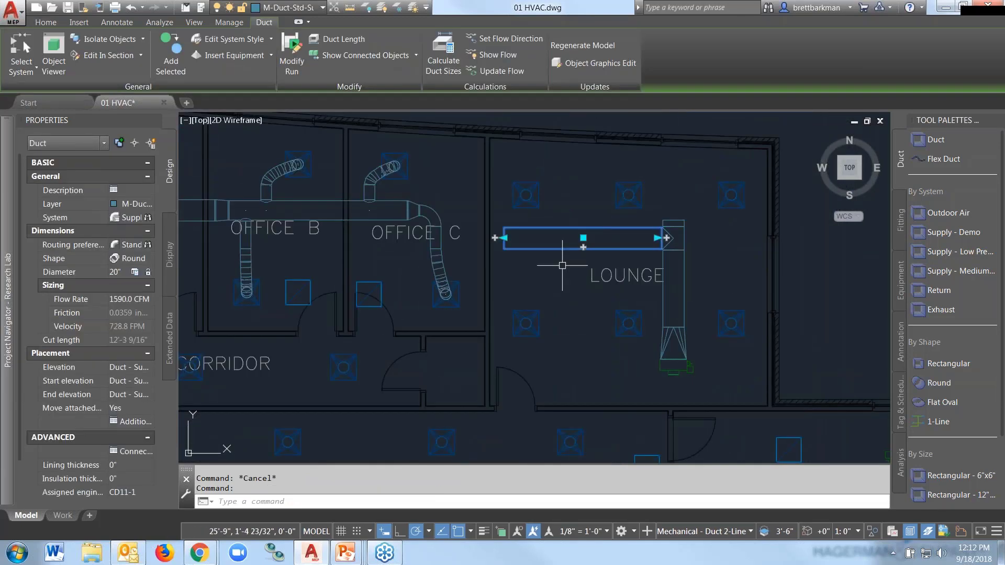
{"action": "scroll", "coordinate": [667, 252], "scroll_direction": "up", "scroll_amount": 2}
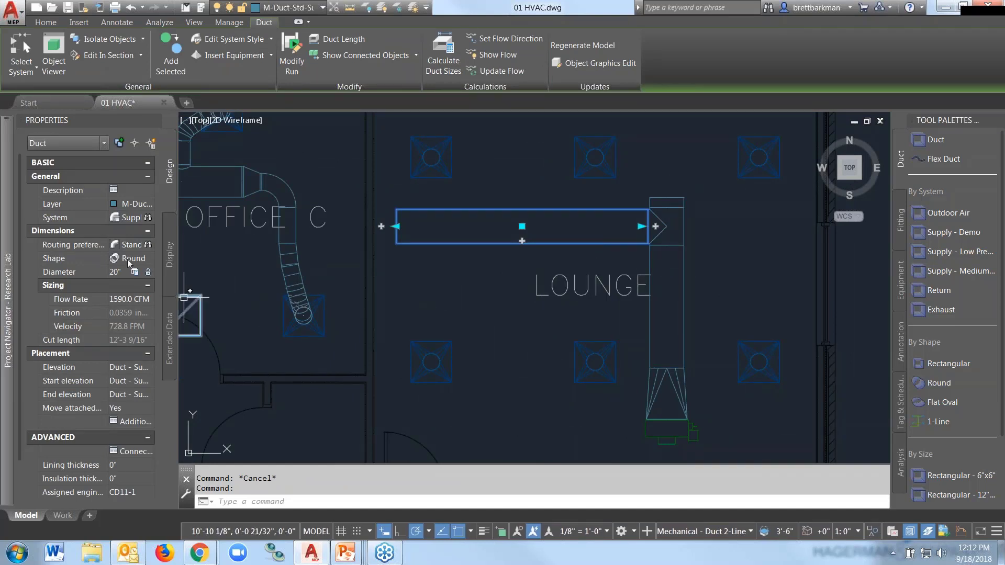
{"action": "left_click", "coordinate": [120, 276]}
{"action": "left_click", "coordinate": [120, 276]}
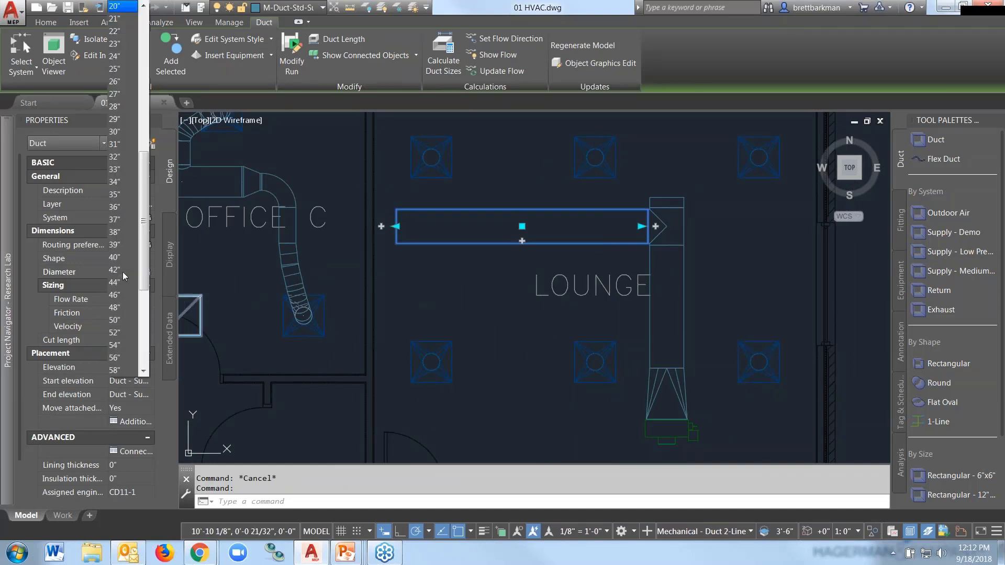
{"action": "scroll", "coordinate": [119, 275], "scroll_direction": "up", "scroll_amount": 5}
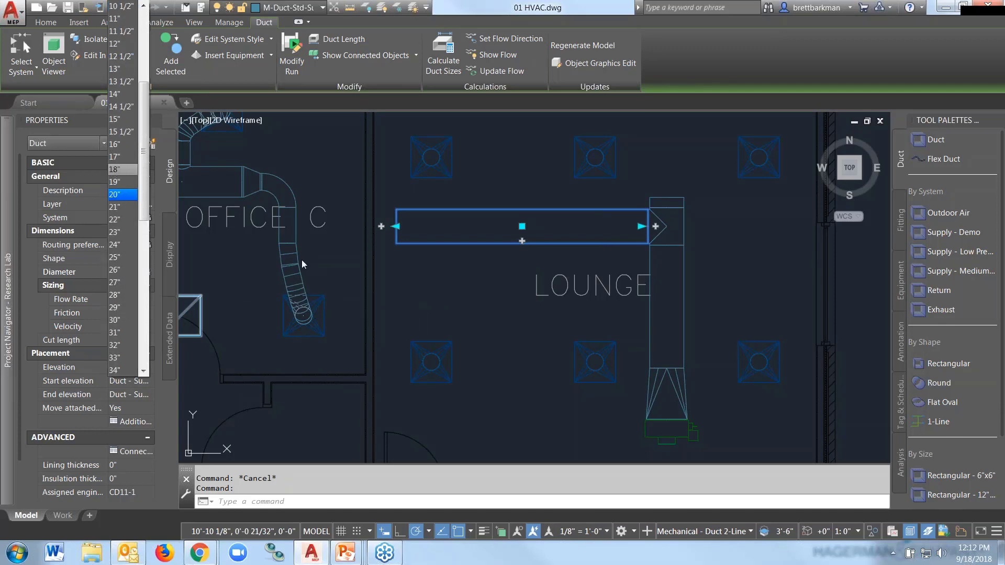
- Use the 20.0 in. to 18.0 in. 45 Deg Round Angle Concentric Duct Transition between the tee and the west branch
{"action": "left_click", "coordinate": [616, 330]}
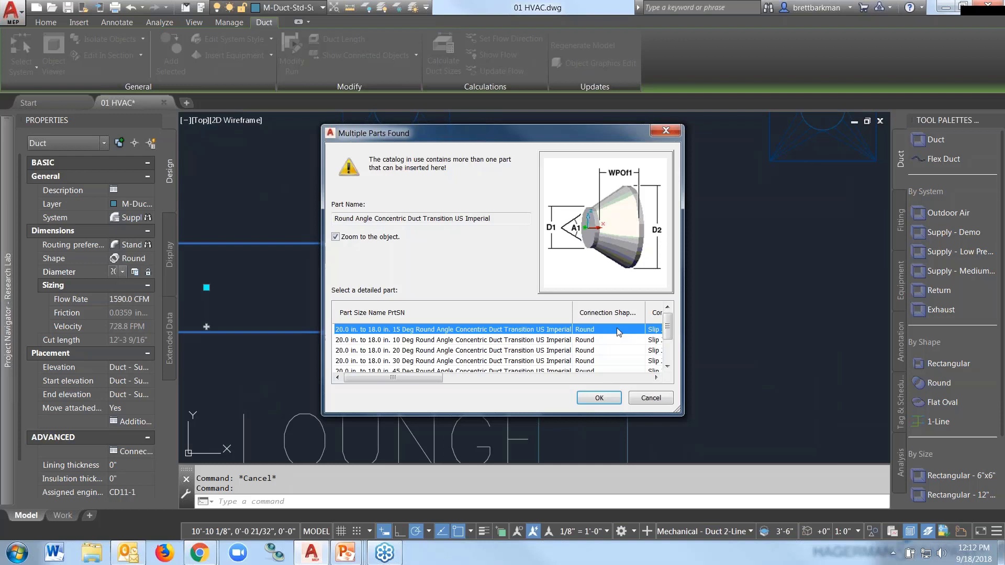
{"action": "left_click", "coordinate": [667, 366]}
{"action": "left_click", "coordinate": [440, 361]}
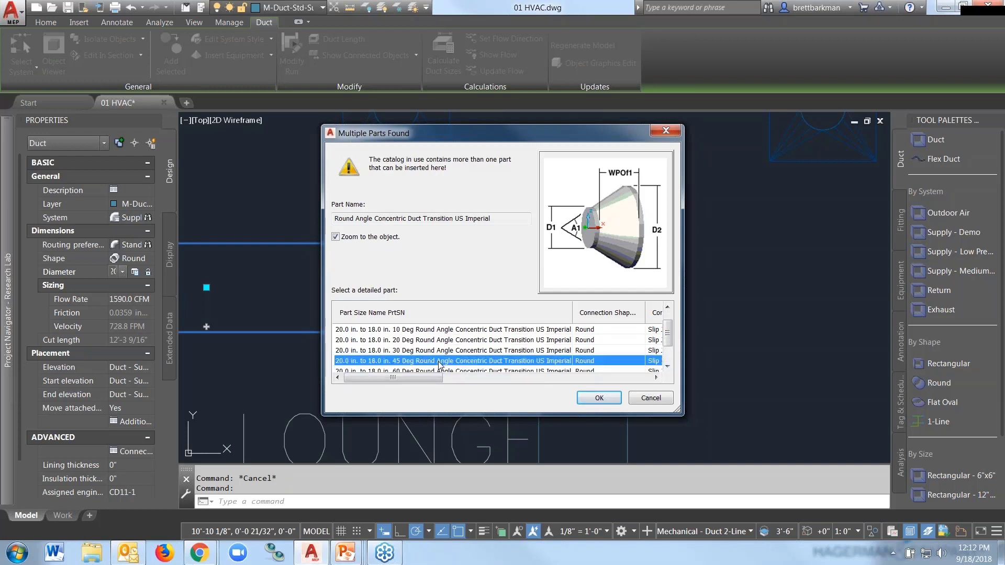
{"action": "left_click", "coordinate": [599, 398]}
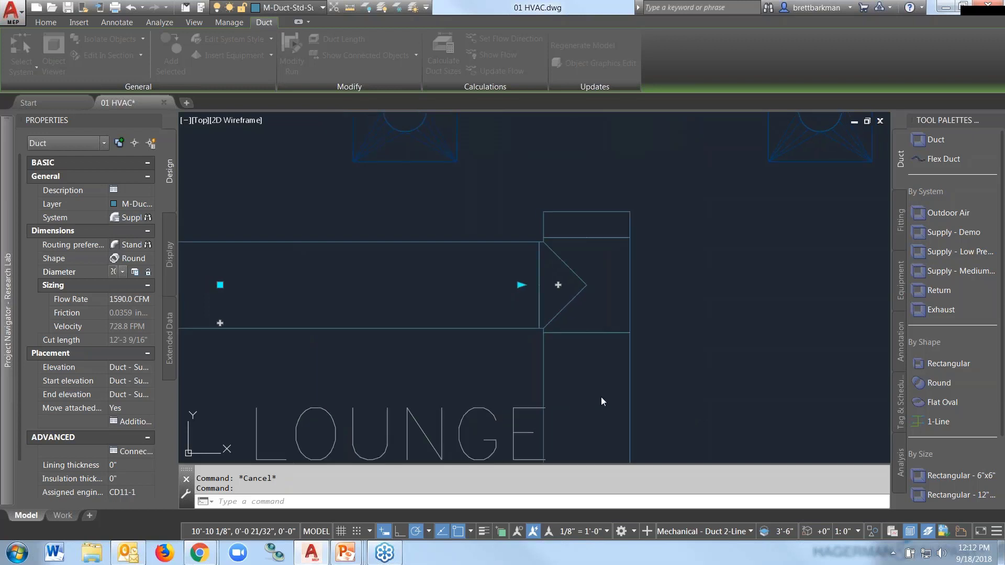
{"action": "left_click", "coordinate": [750, 299]}
{"action": "key", "text": "Escape"}
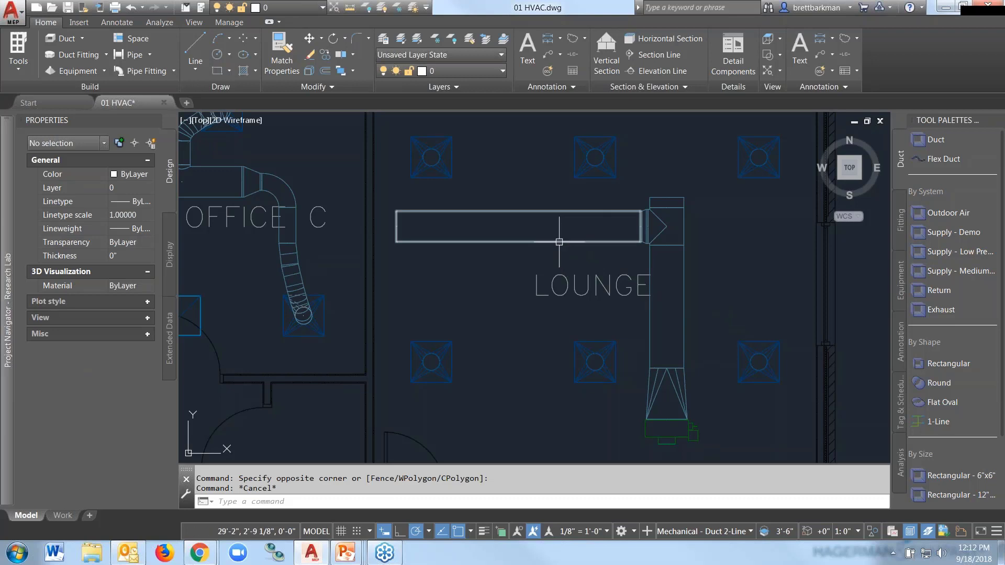
- Replace the transition at the VAV box with the 45 Deg size of the Round to Rectangular Angle Duct Transition US Imperial, 20" to 24" x 24"
{"action": "mouse_move", "coordinate": [559, 241]}
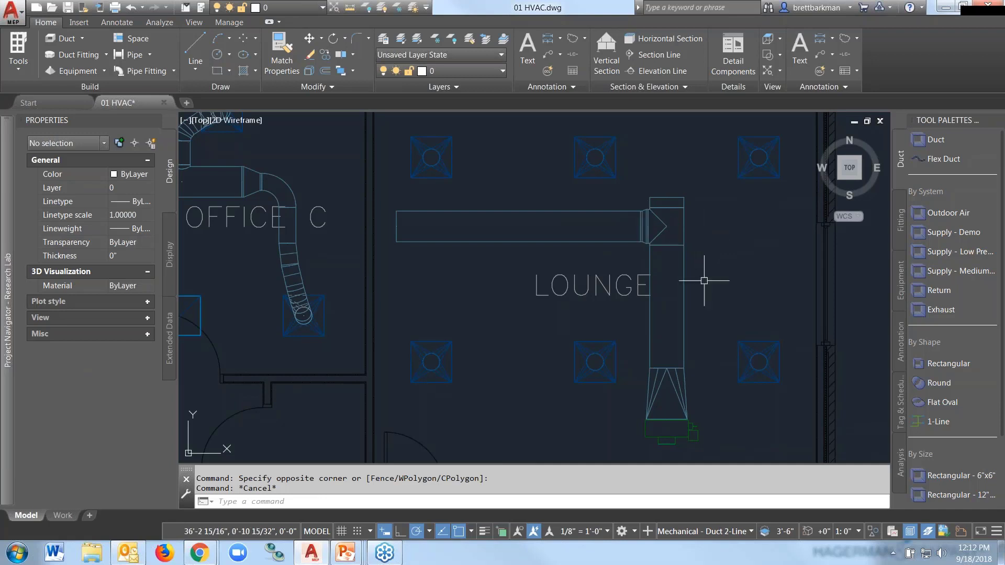
{"action": "scroll", "coordinate": [707, 443], "scroll_direction": "up", "scroll_amount": 2}
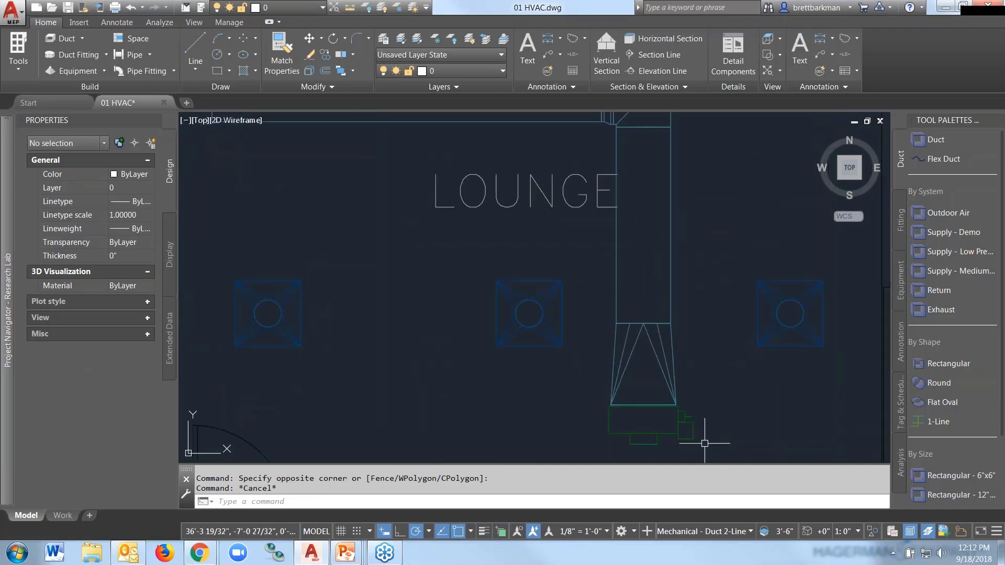
{"action": "left_click", "coordinate": [650, 341]}
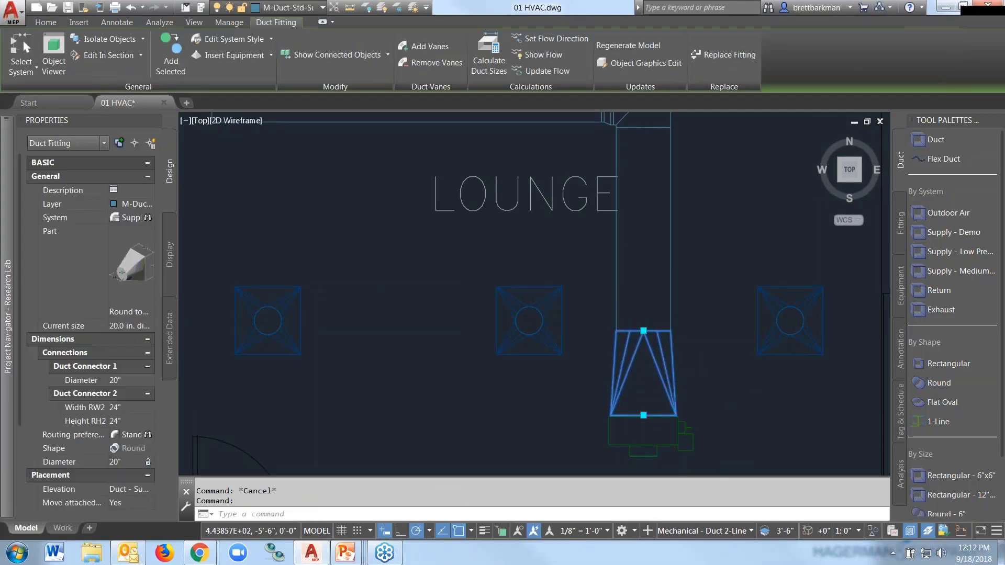
{"action": "scroll", "coordinate": [725, 393], "scroll_direction": "up", "scroll_amount": 3}
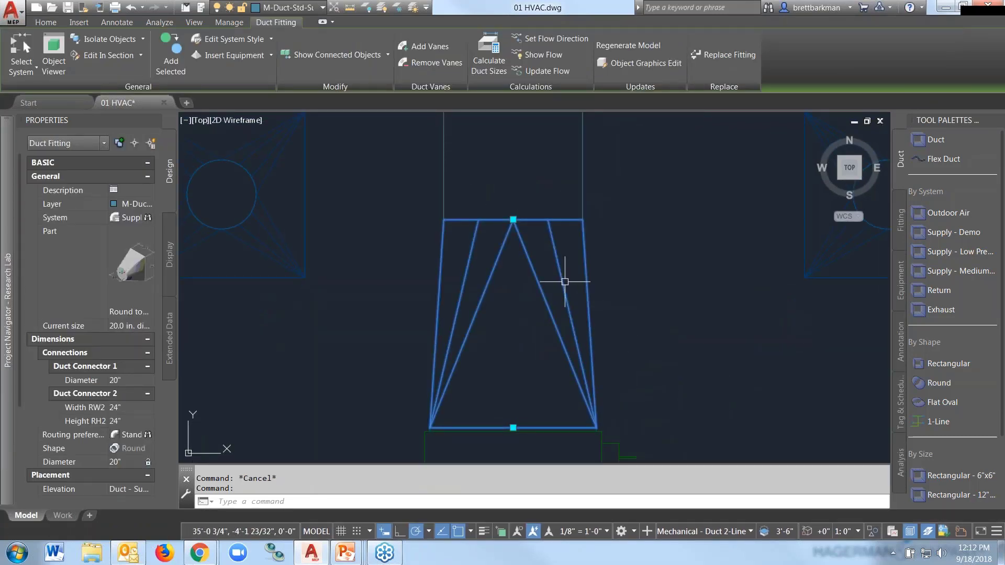
{"action": "mouse_move", "coordinate": [545, 293]}
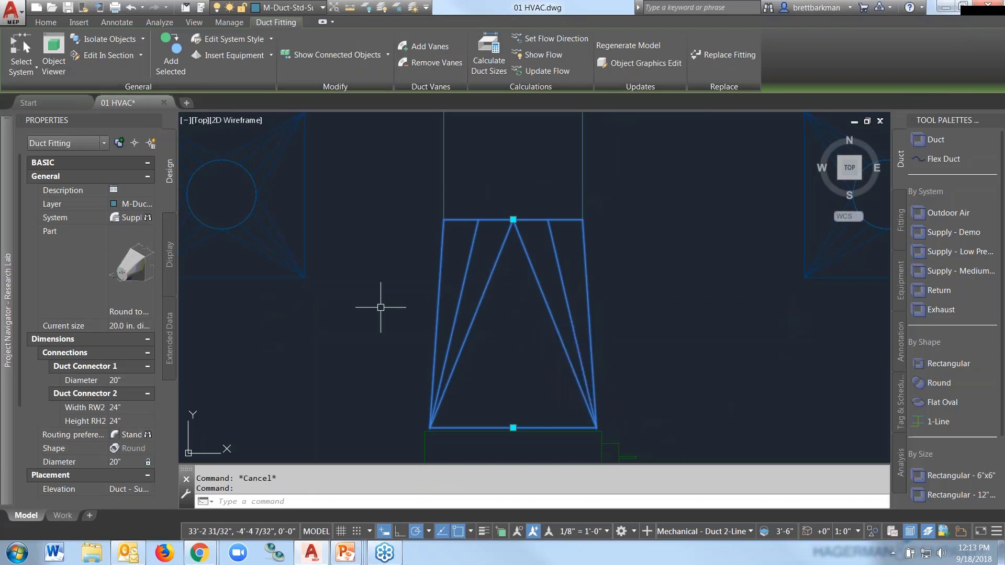
{"action": "mouse_move", "coordinate": [136, 261]}
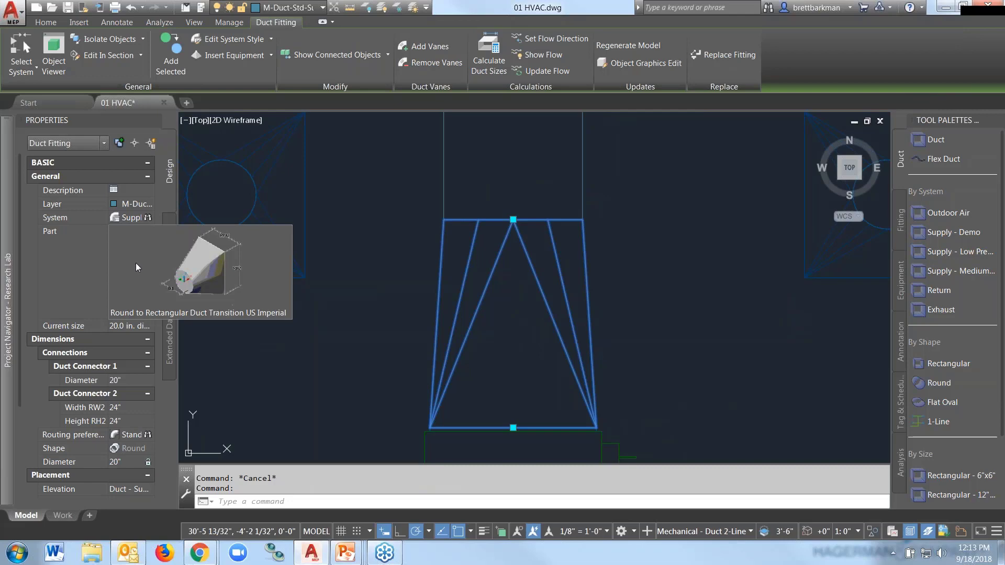
{"action": "left_click", "coordinate": [136, 263]}
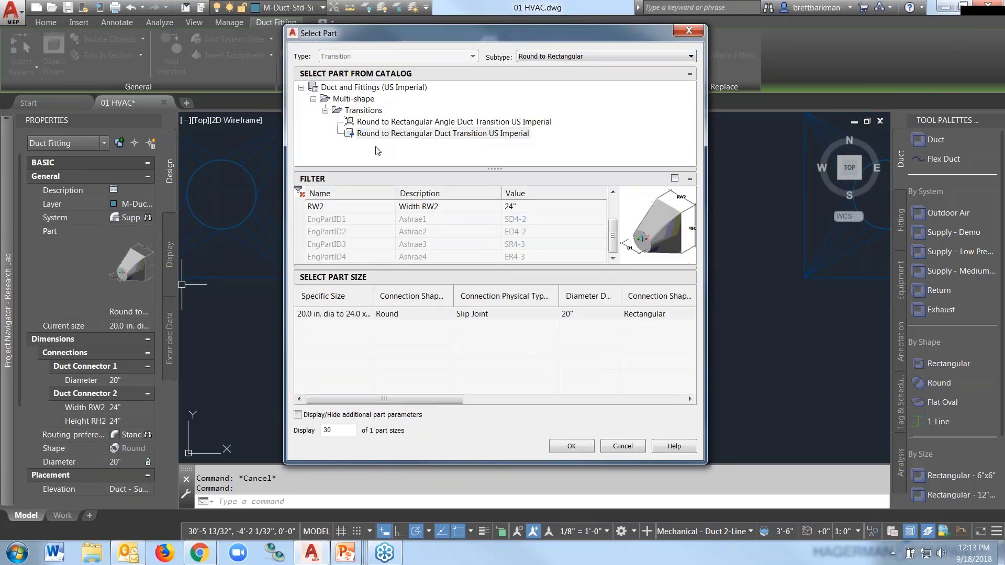
{"action": "left_click", "coordinate": [396, 122]}
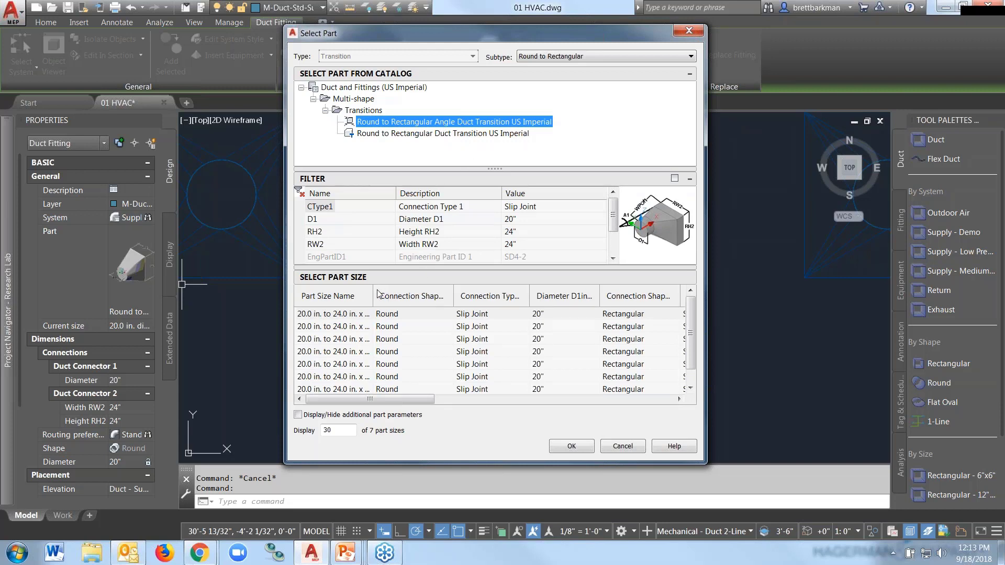
{"action": "left_click_drag", "start_coordinate": [369, 293], "coordinate": [449, 294]}
{"action": "left_click", "coordinate": [390, 376]}
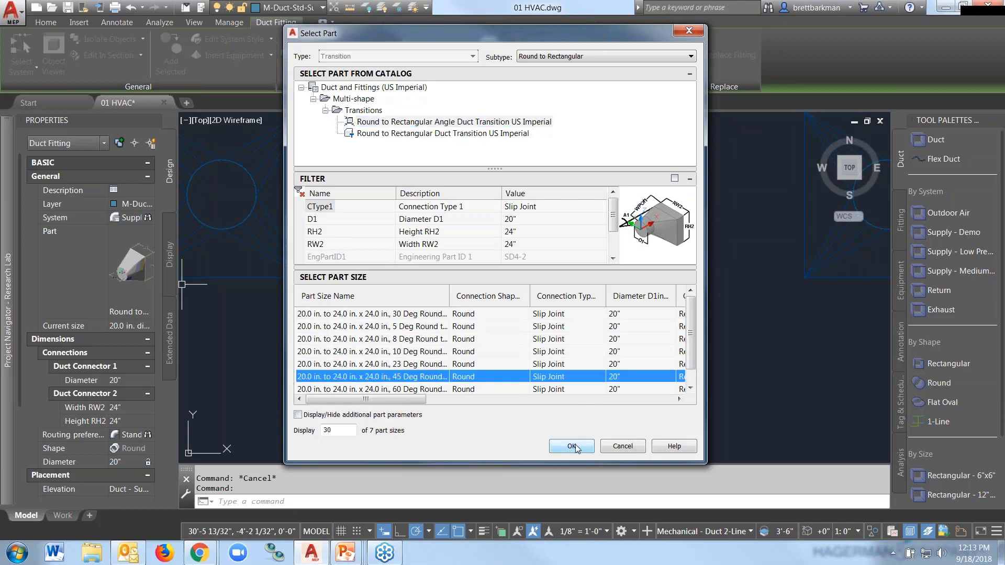
{"action": "left_click", "coordinate": [576, 447]}
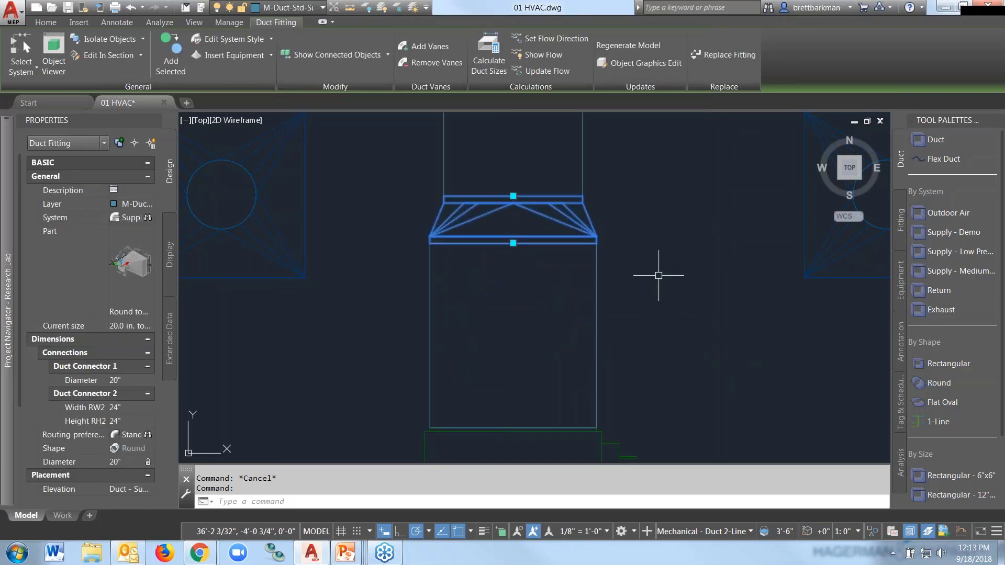
{"action": "key", "text": "Escape"}
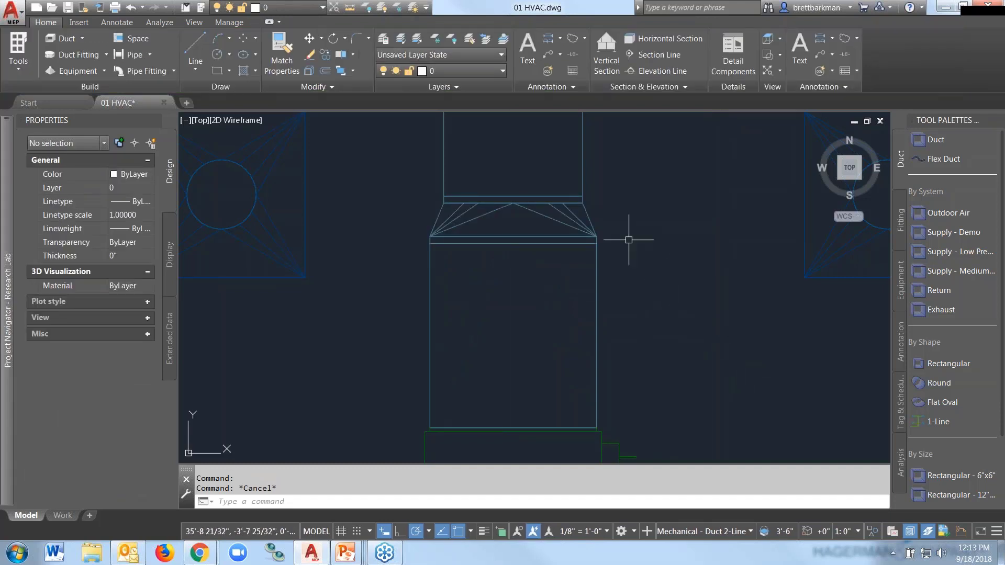
{"action": "scroll", "coordinate": [678, 240], "scroll_direction": "down", "scroll_amount": 2}
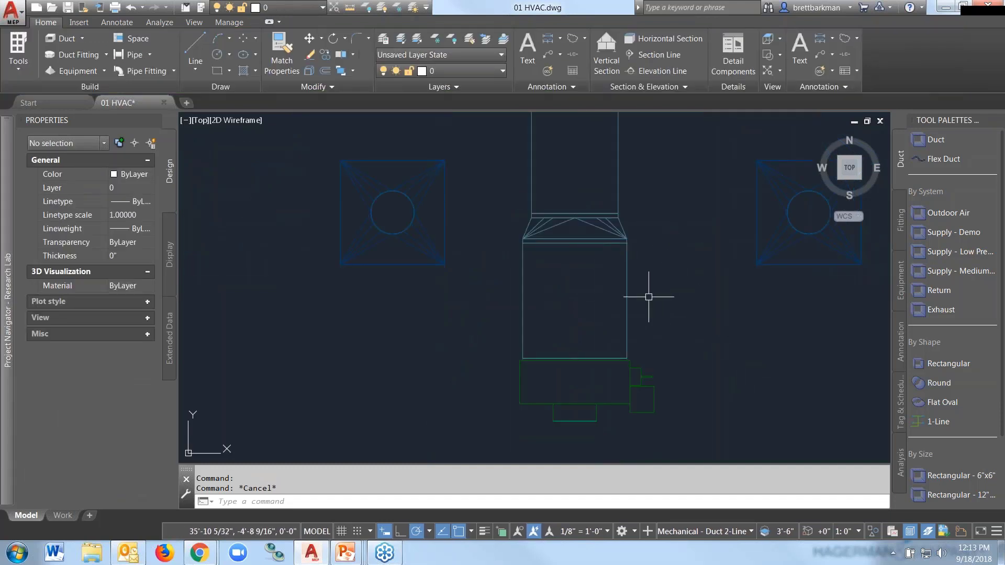
- Delete the rectangular duct segment between the VAV box and the round-to-rectangular transition in the Lounge
{"action": "left_click", "coordinate": [659, 281]}
{"action": "left_click", "coordinate": [601, 311]}
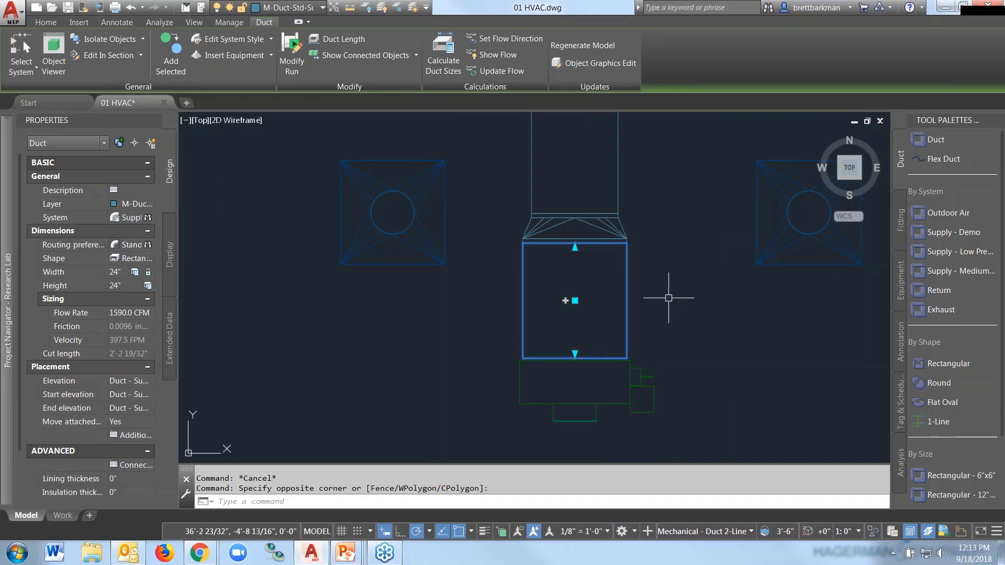
{"action": "key", "text": "Delete"}
- Move the round-to-rectangular transition down onto the VAV box outlet, with the round duct extending to follow it
{"action": "left_click", "coordinate": [578, 239]}
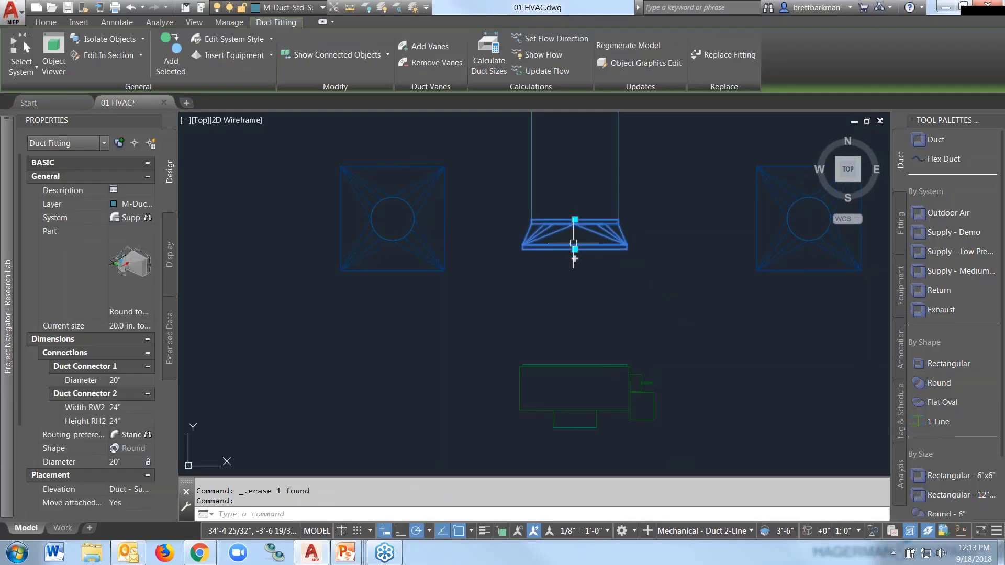
{"action": "left_click", "coordinate": [575, 243]}
{"action": "scroll", "coordinate": [581, 285], "scroll_direction": "up", "scroll_amount": 2}
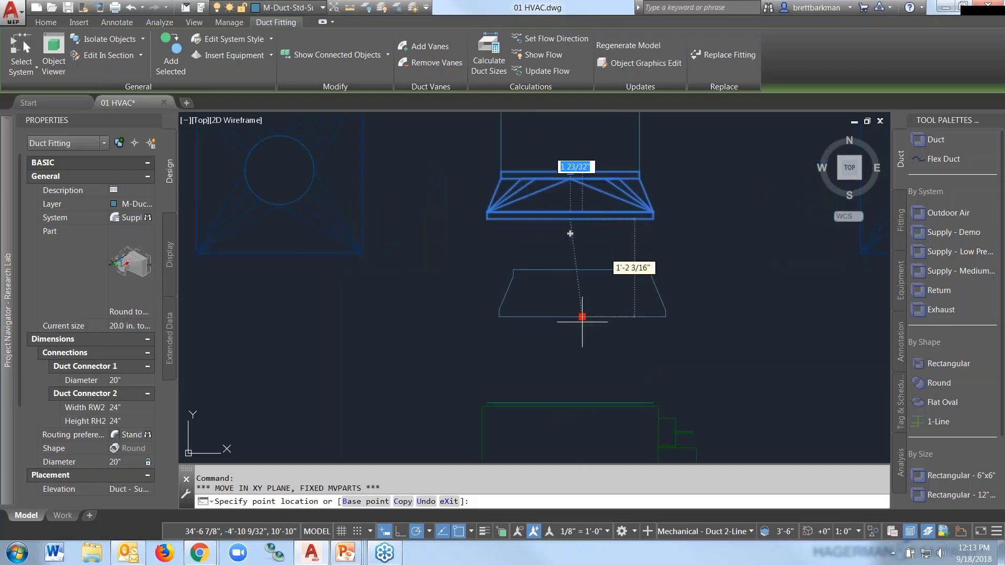
{"action": "left_click", "coordinate": [574, 403]}
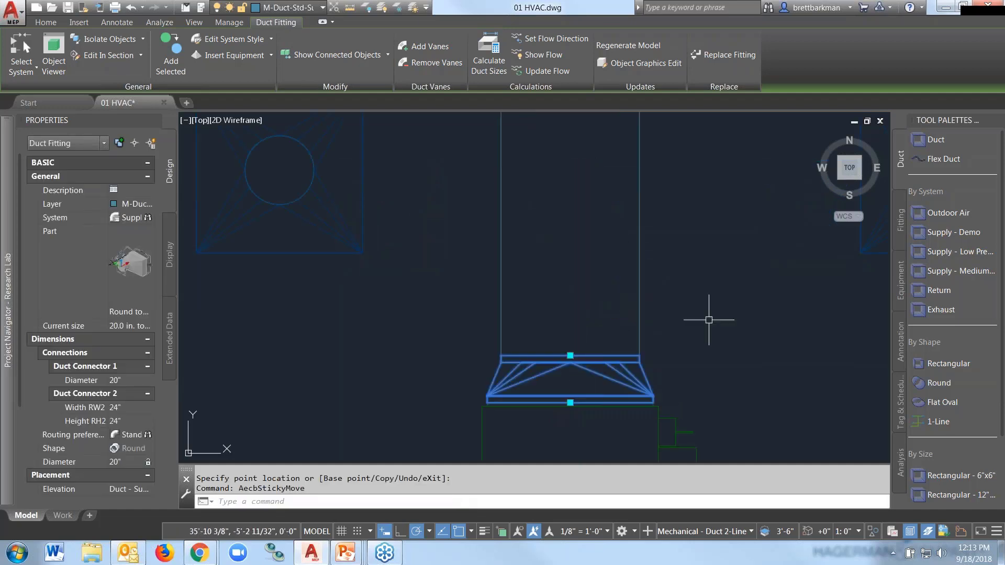
{"action": "scroll", "coordinate": [726, 305], "scroll_direction": "down", "scroll_amount": 3}
{"action": "scroll", "coordinate": [568, 392], "scroll_direction": "down", "scroll_amount": 5}
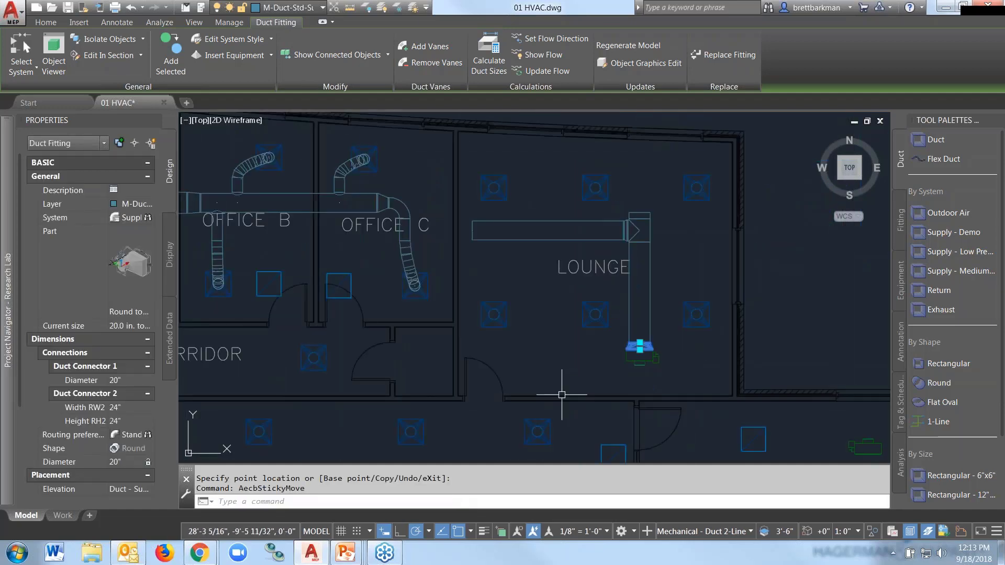
{"action": "scroll", "coordinate": [561, 394], "scroll_direction": "up", "scroll_amount": 2}
{"action": "key", "text": "Escape"}
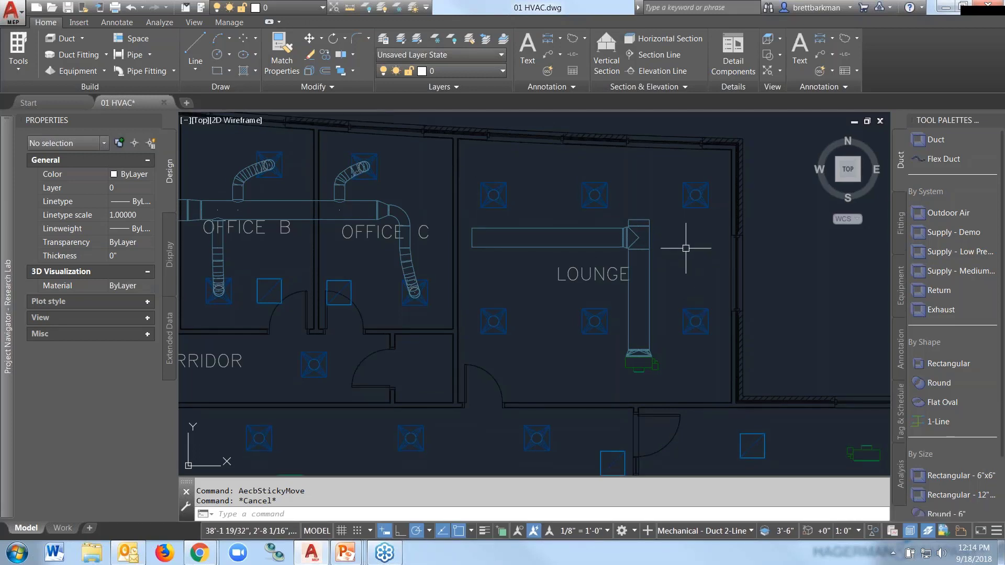
- Route 10" flex duct from the stub north of the tee to the northeast diffuser, using the 20.0 in. to 10.0 in. 45 Deg concentric transition
{"action": "scroll", "coordinate": [658, 171], "scroll_direction": "up", "scroll_amount": 2}
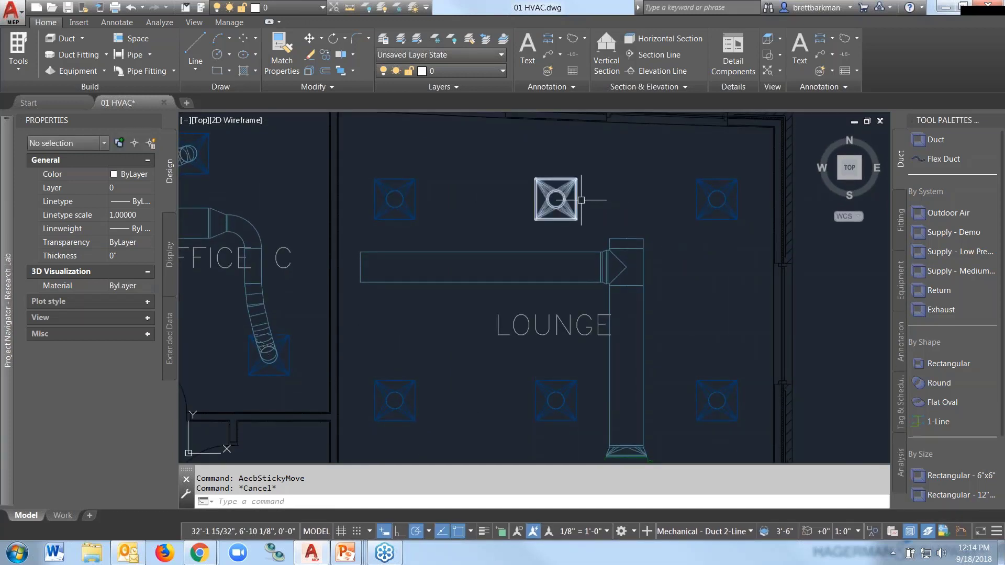
{"action": "left_click", "coordinate": [635, 239]}
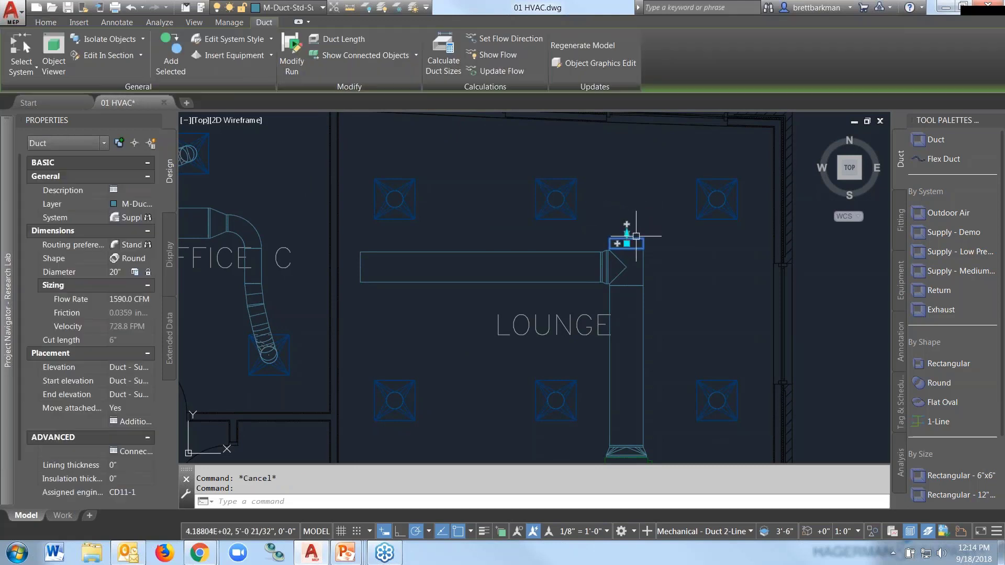
{"action": "scroll", "coordinate": [675, 220], "scroll_direction": "up", "scroll_amount": 2}
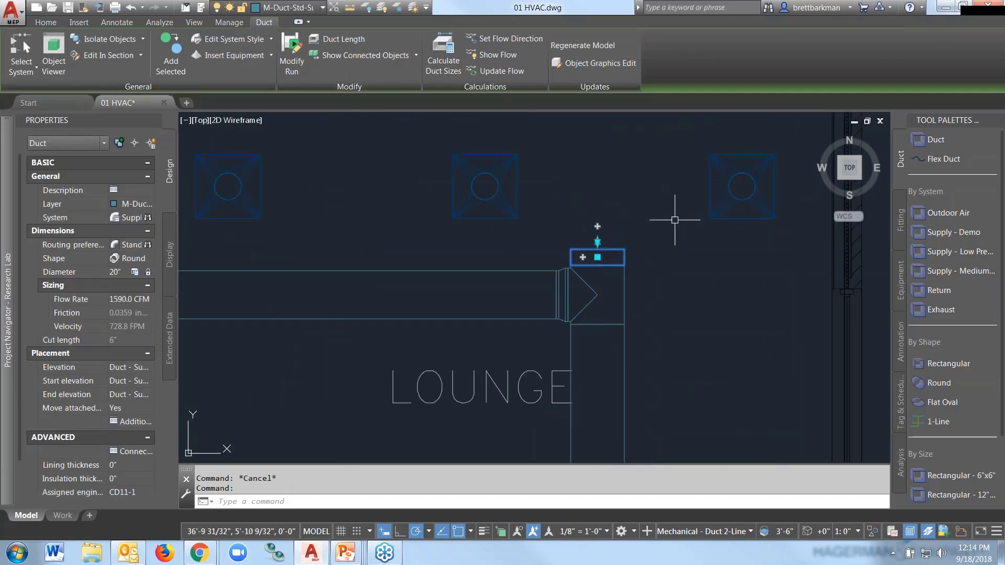
{"action": "mouse_move", "coordinate": [597, 226]}
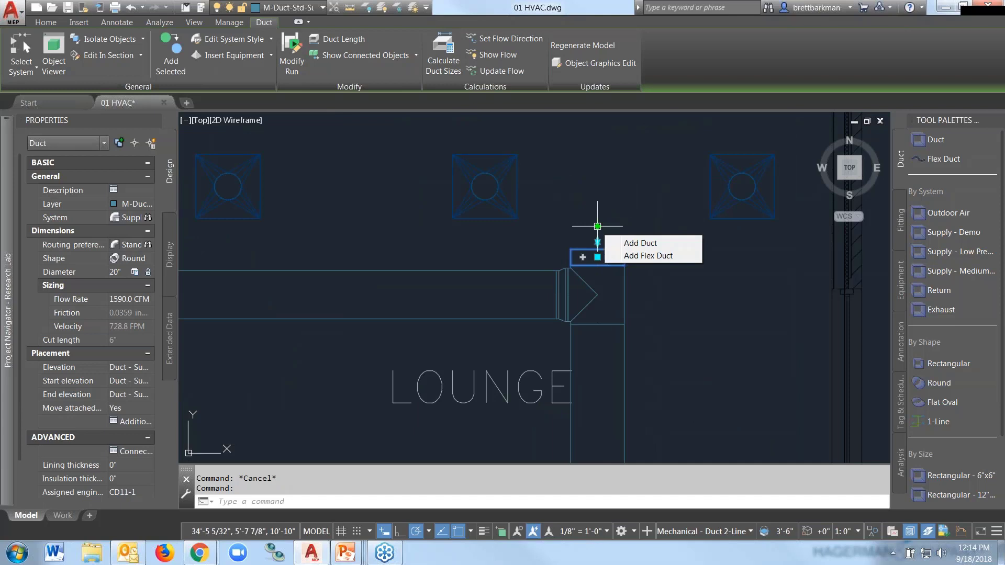
{"action": "left_click", "coordinate": [643, 256]}
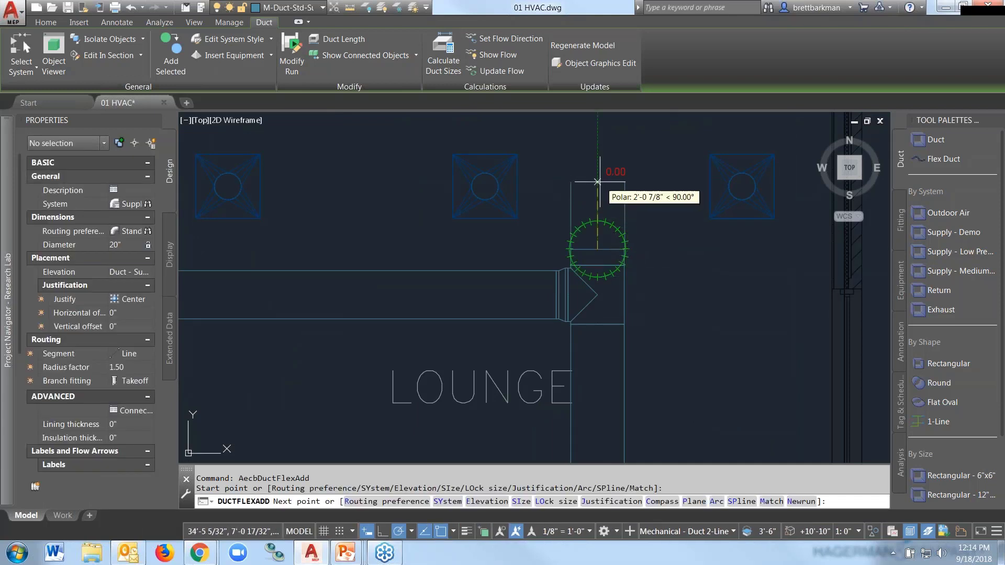
{"action": "left_click", "coordinate": [118, 245]}
{"action": "left_click", "coordinate": [136, 245]}
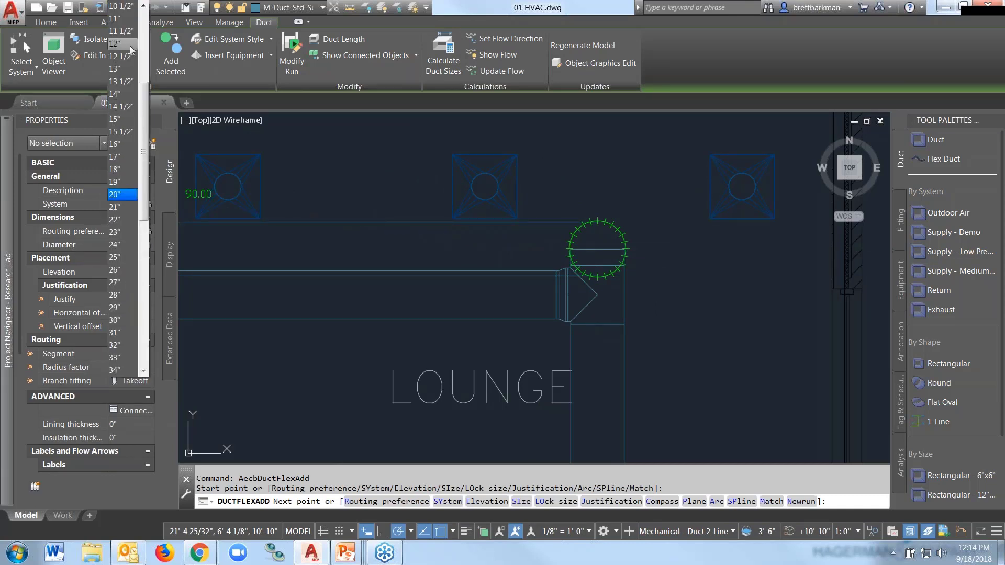
{"action": "scroll", "coordinate": [118, 44], "scroll_direction": "up", "scroll_amount": 1}
{"action": "left_click", "coordinate": [124, 33]}
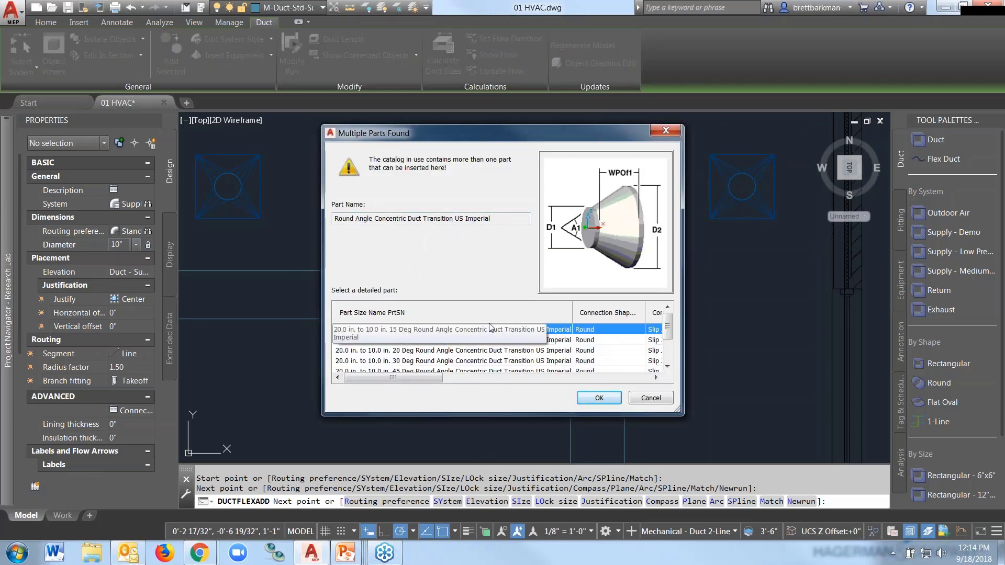
{"action": "left_click", "coordinate": [444, 371]}
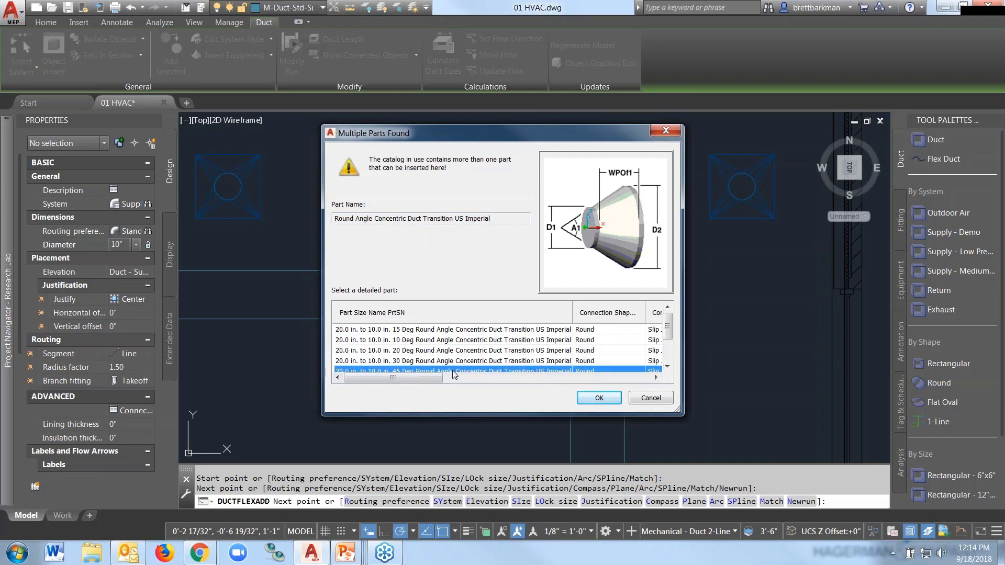
{"action": "left_click", "coordinate": [599, 398]}
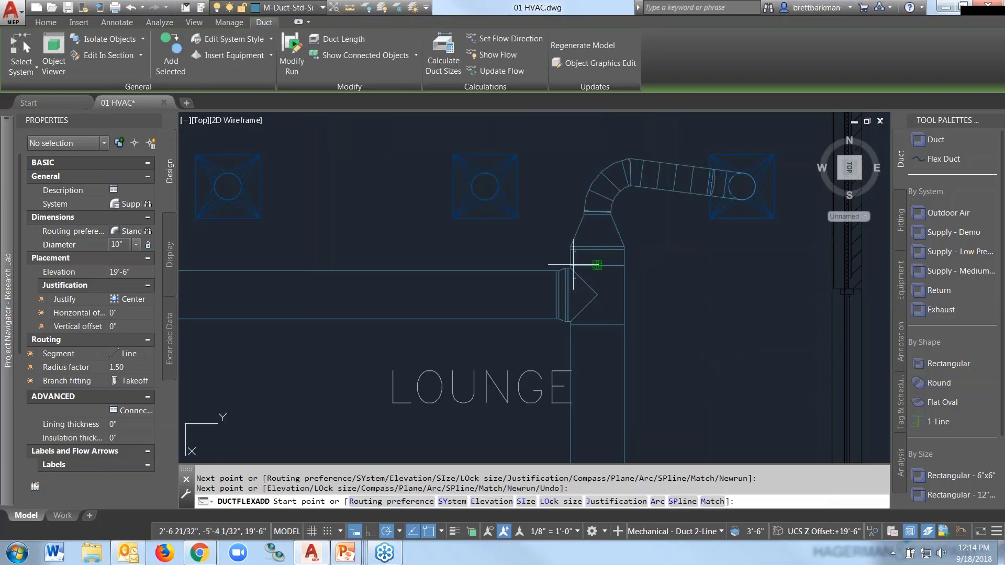
- Add a 10" flex duct from the main duct near the VAV box to the southeast Lounge diffuser
{"action": "scroll", "coordinate": [517, 155], "scroll_direction": "down", "scroll_amount": 2}
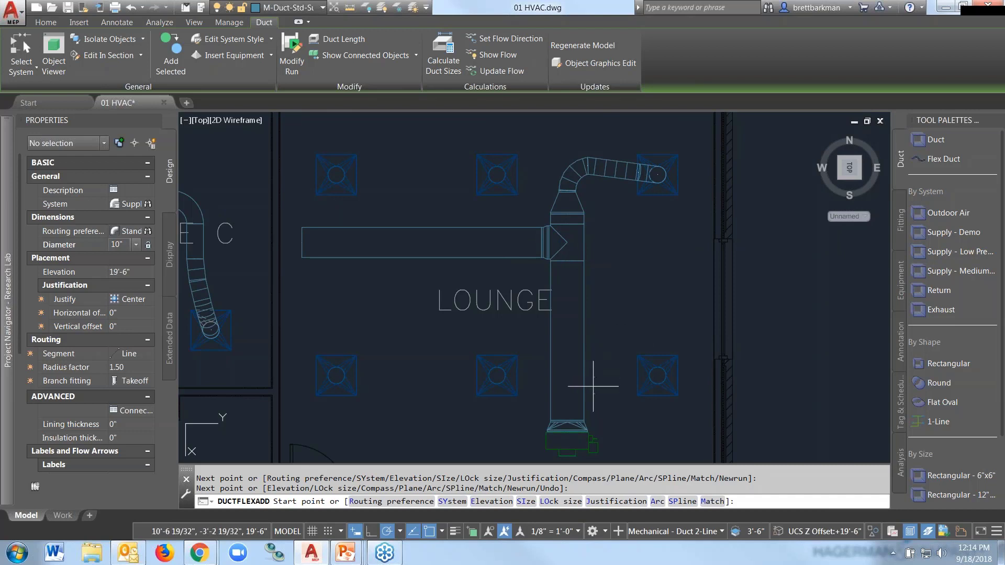
{"action": "left_click", "coordinate": [587, 397]}
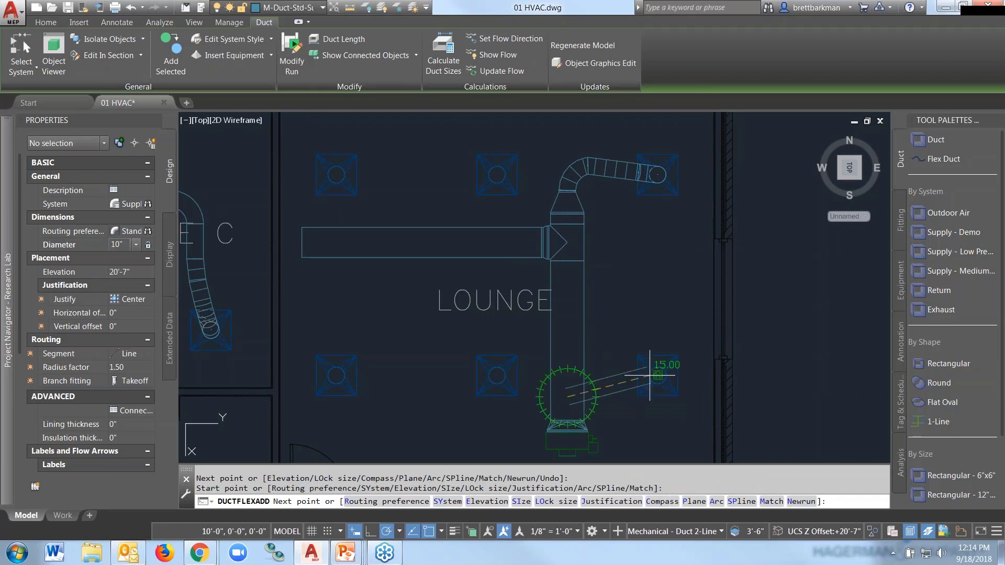
{"action": "left_click", "coordinate": [658, 375]}
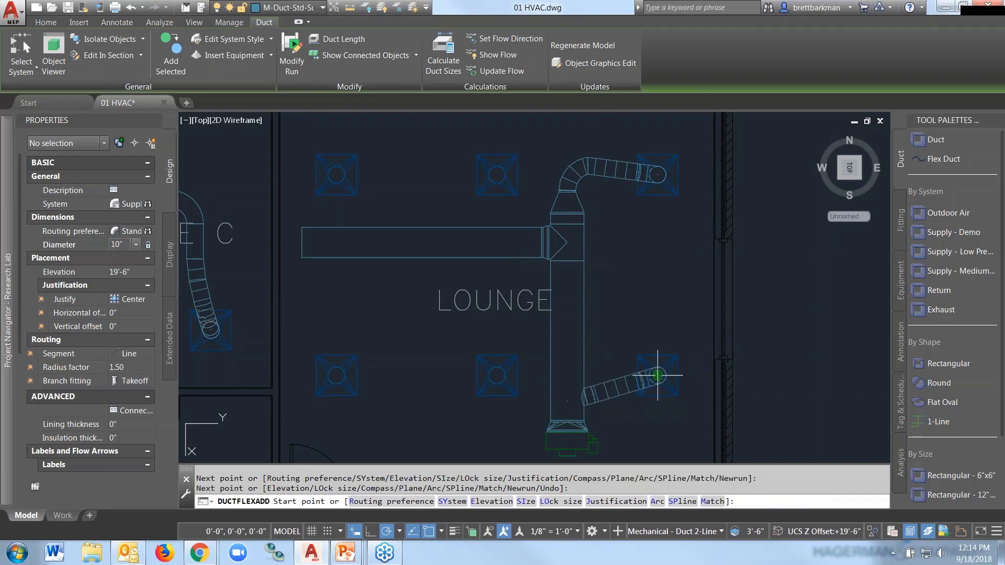
- Add 10" flex ducts from the west branch to the middle south and middle north Lounge diffusers
{"action": "left_click", "coordinate": [500, 241]}
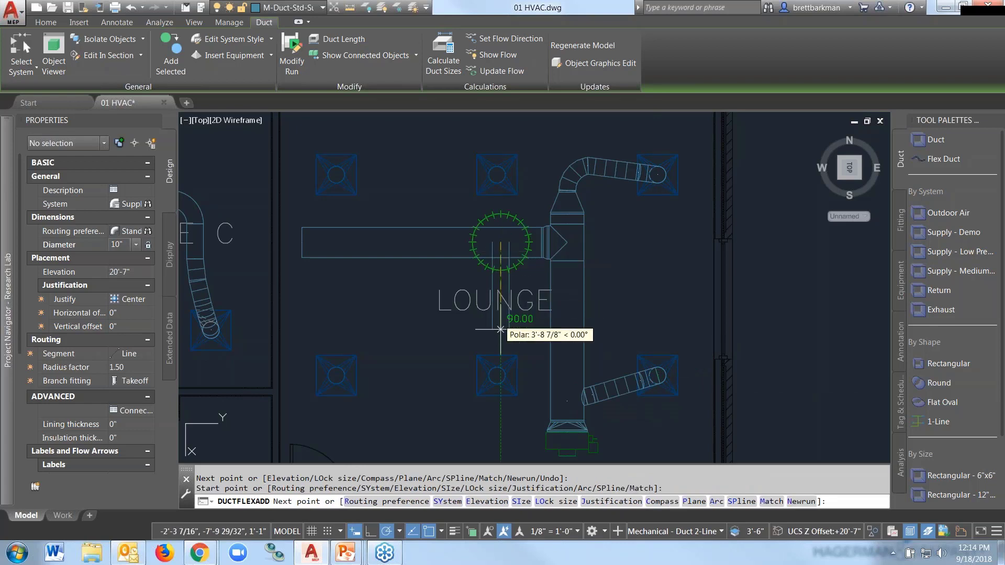
{"action": "left_click", "coordinate": [498, 375]}
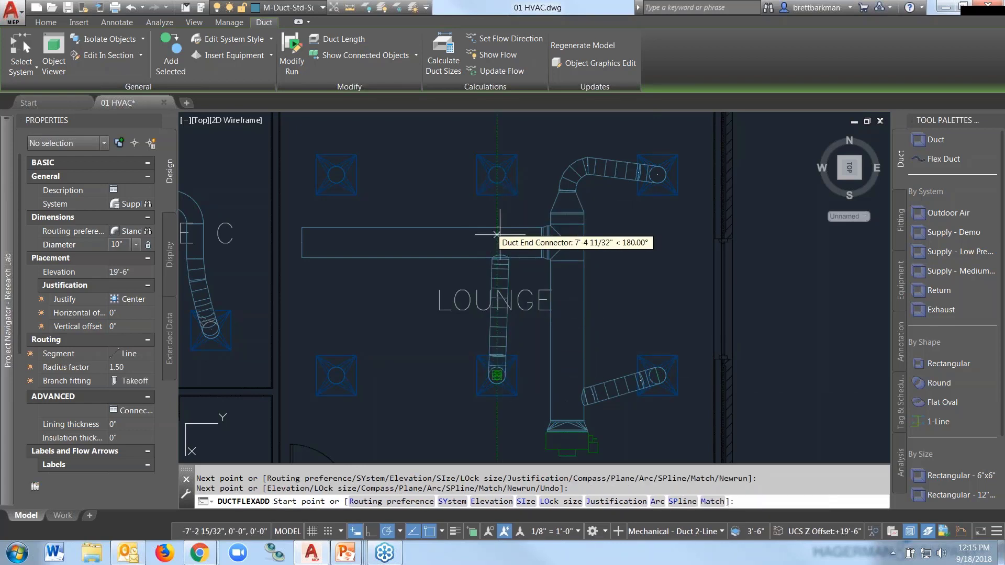
{"action": "left_click", "coordinate": [479, 227]}
{"action": "left_click", "coordinate": [495, 176]}
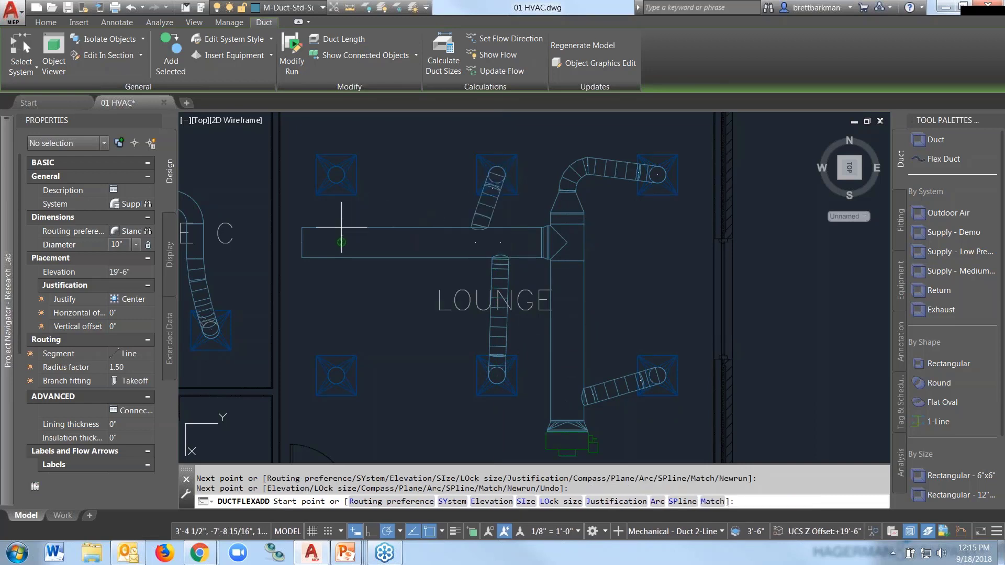
- Add 10" flex ducts from the far end of the west branch to the northwest and southwest Lounge diffusers
{"action": "left_click", "coordinate": [341, 242]}
{"action": "left_click", "coordinate": [336, 173]}
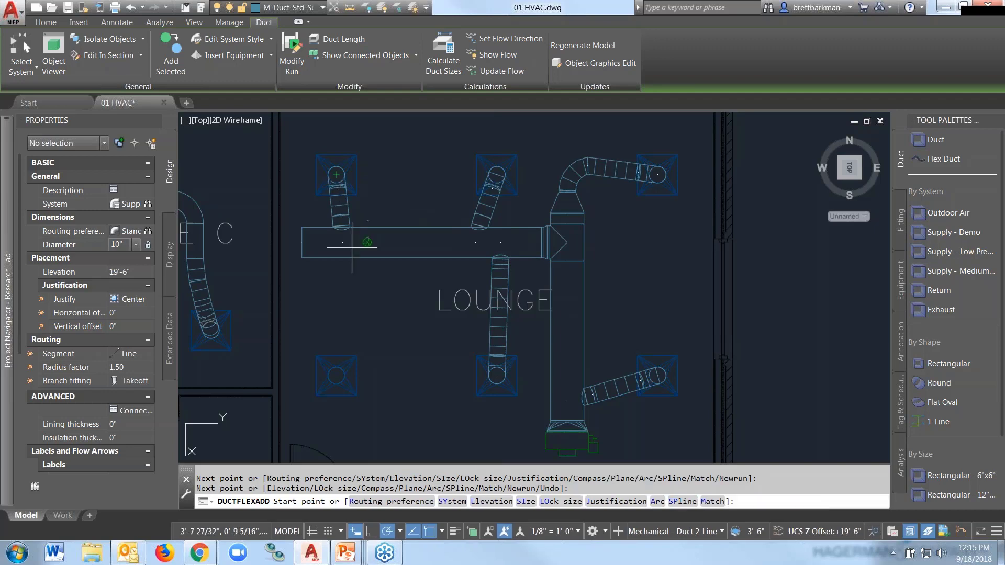
{"action": "left_click", "coordinate": [350, 242]}
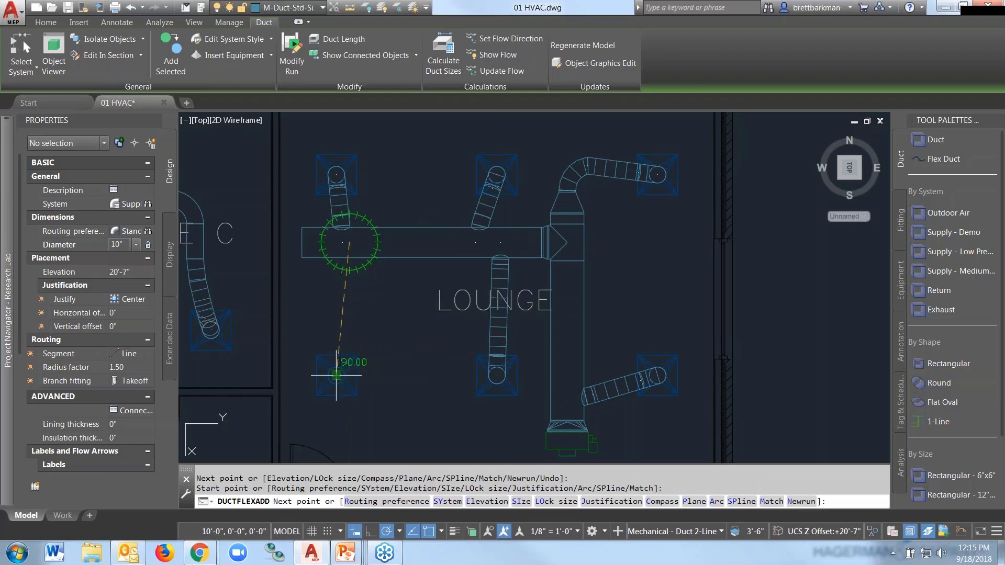
{"action": "left_click", "coordinate": [336, 376]}
{"action": "key", "text": "Return"}
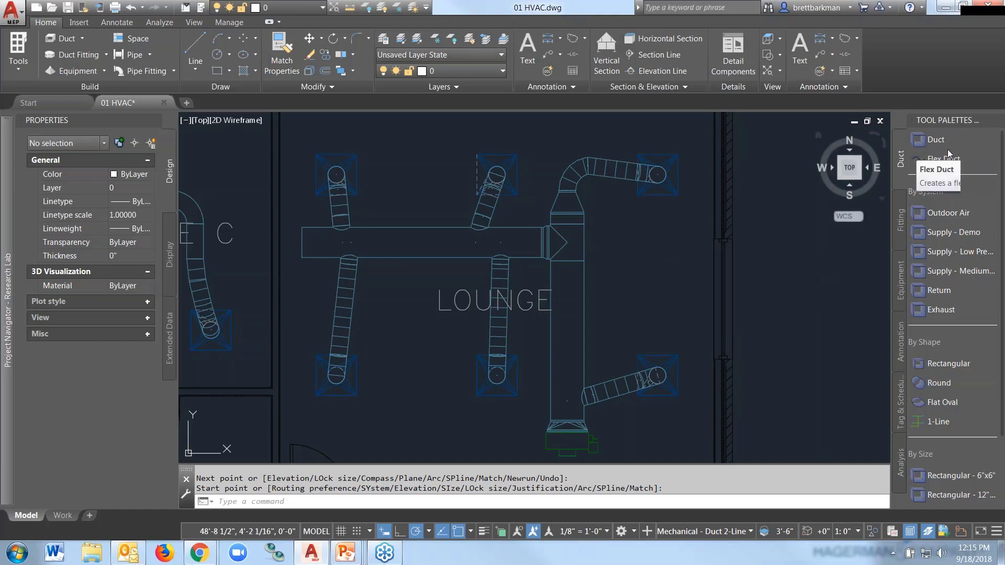
- Close the open west end of the 18" branch duct with a round endcap fitting and check its properties
{"action": "left_click", "coordinate": [900, 226]}
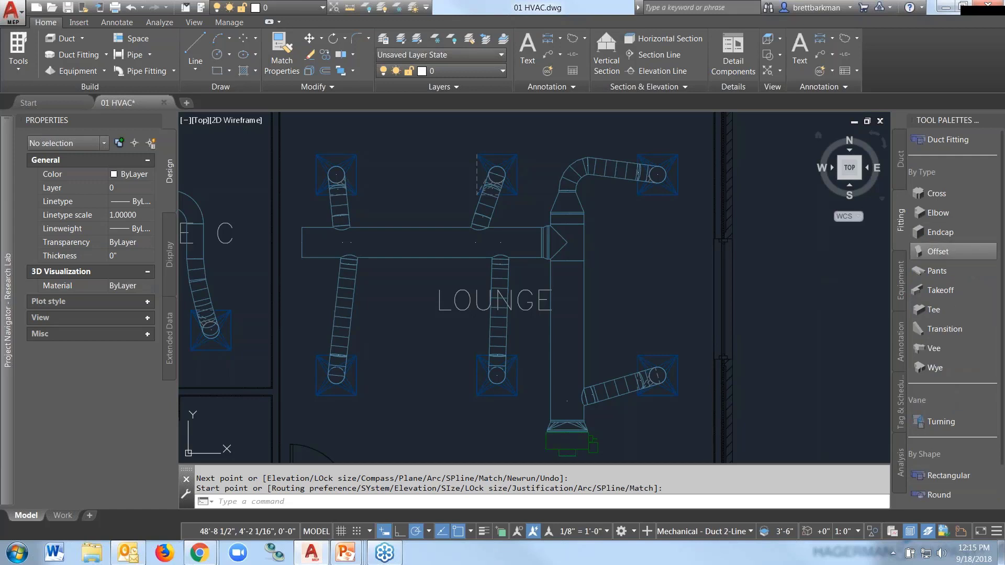
{"action": "left_click", "coordinate": [941, 234]}
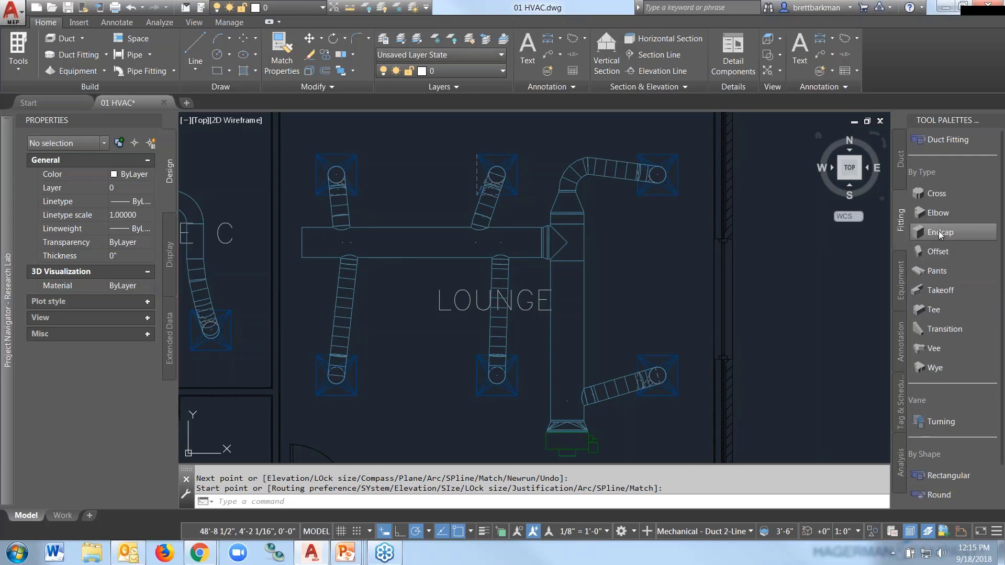
{"action": "left_click", "coordinate": [302, 242]}
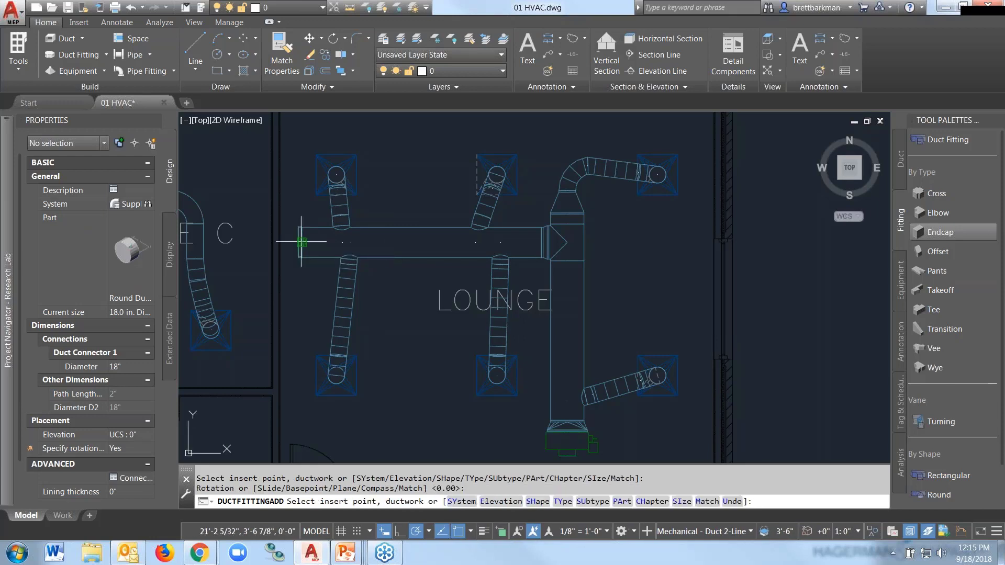
{"action": "key", "text": "Return"}
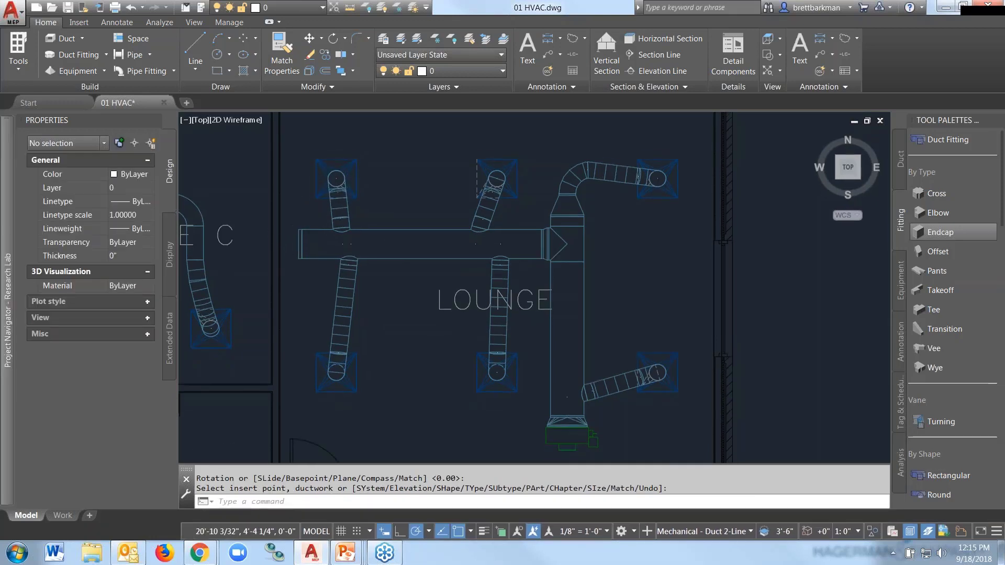
{"action": "left_click", "coordinate": [298, 233]}
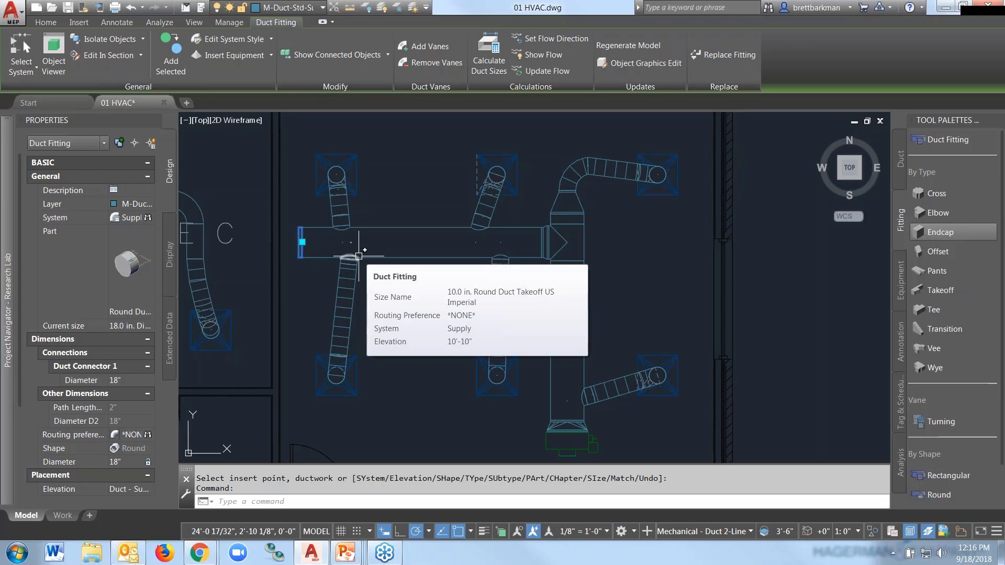
{"action": "key", "text": "Escape"}
- Show the model in SE Isometric with the Realistic visual style and examine the finished Lounge ductwork from several angles
{"action": "scroll", "coordinate": [552, 253], "scroll_direction": "down", "scroll_amount": 2}
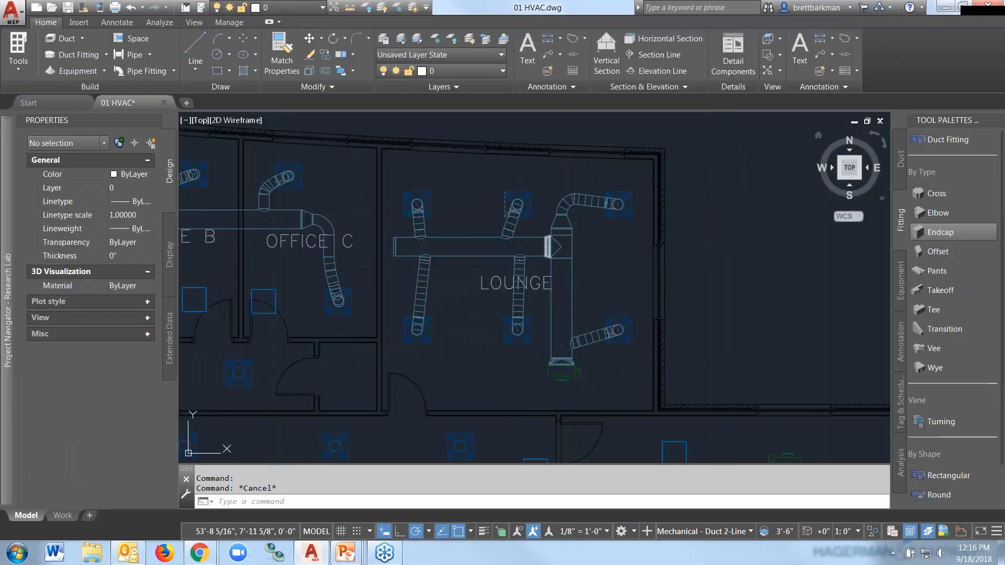
{"action": "left_click", "coordinate": [859, 177]}
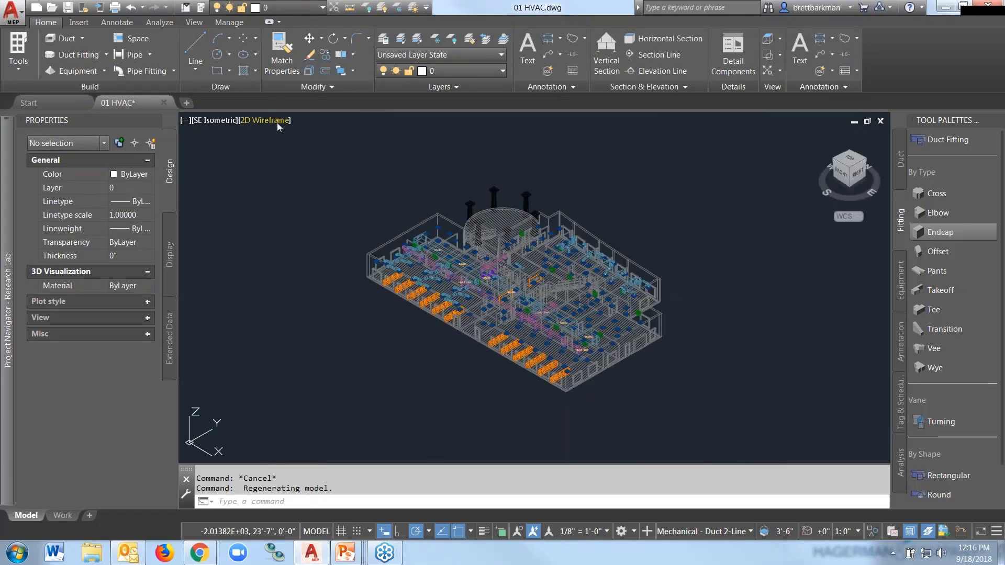
{"action": "left_click", "coordinate": [279, 122]}
{"action": "left_click", "coordinate": [375, 219]}
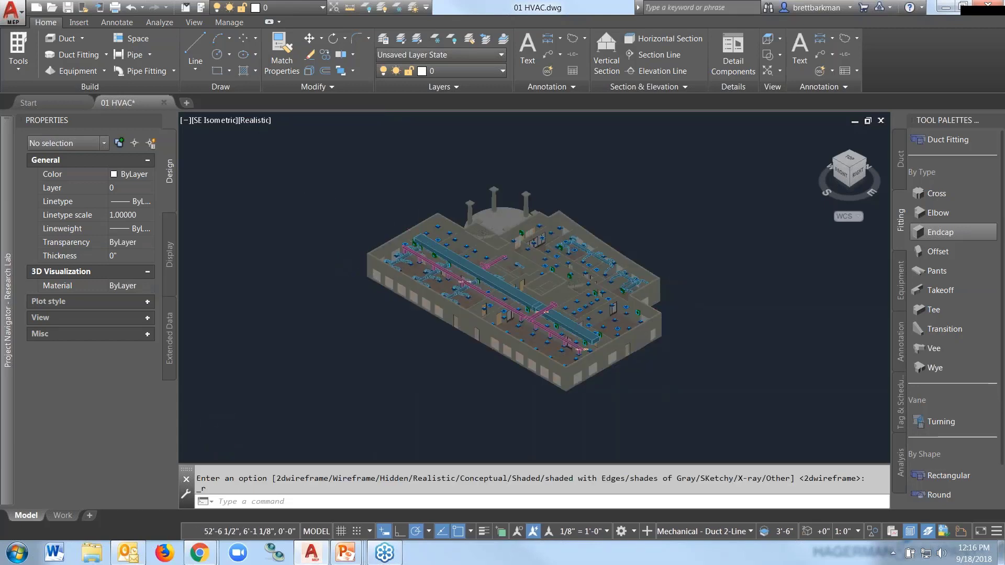
{"action": "scroll", "coordinate": [648, 300], "scroll_direction": "down", "scroll_amount": 4}
{"action": "scroll", "coordinate": [648, 300], "scroll_direction": "up", "scroll_amount": 10}
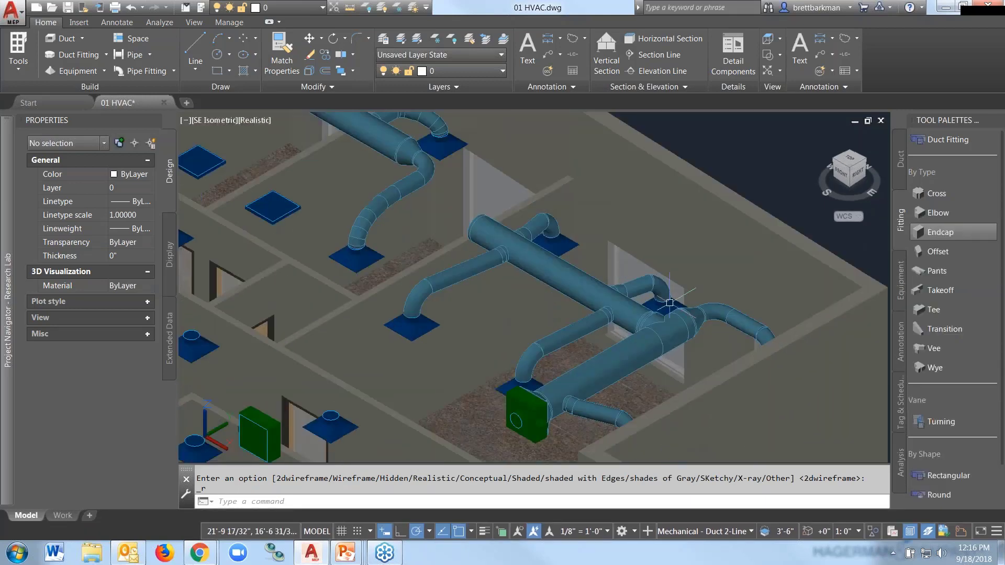
{"action": "scroll", "coordinate": [648, 300], "scroll_direction": "down", "scroll_amount": 5}
{"action": "middle_click_drag", "start_coordinate": [648, 300], "coordinate": [618, 292], "text": "shift"}
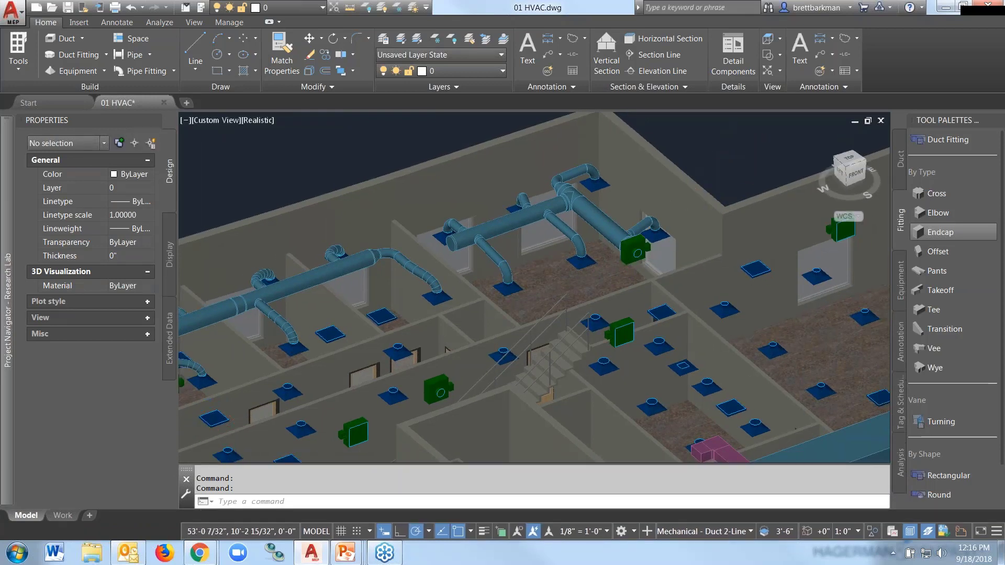
{"action": "scroll", "coordinate": [704, 201], "scroll_direction": "up", "scroll_amount": 3}
{"action": "mouse_move", "coordinate": [703, 201]}
{"action": "middle_mouse_down", "text": "shift"}
{"action": "mouse_move", "coordinate": [686, 217]}
{"action": "mouse_move", "coordinate": [692, 207]}
{"action": "middle_mouse_up", "text": "shift"}
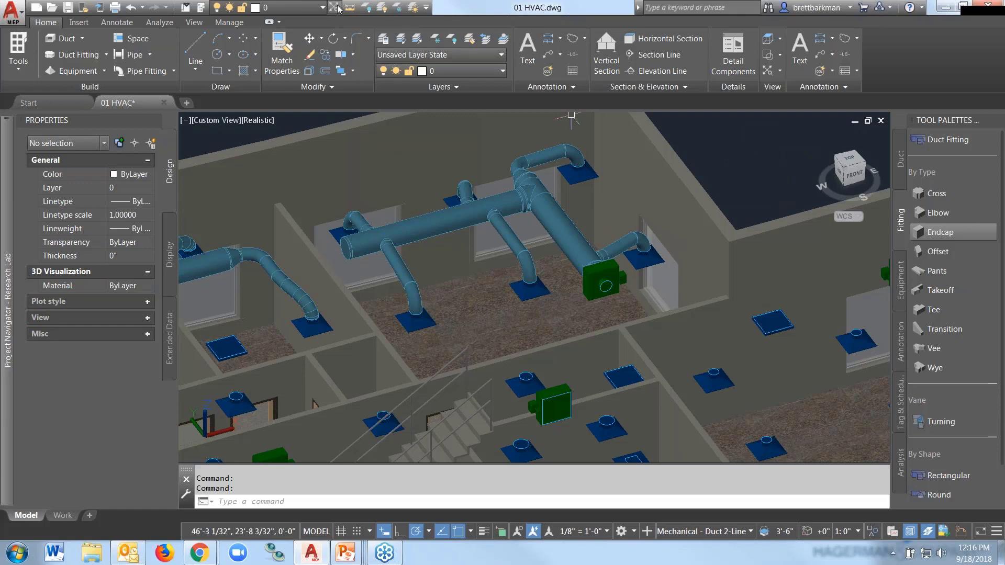
- Return the model from the 3D view to the Top view with the 2D Wireframe visual style
{"action": "left_click", "coordinate": [751, 169]}
{"action": "left_click", "coordinate": [739, 158]}
{"action": "scroll", "coordinate": [739, 158], "scroll_direction": "down", "scroll_amount": 5}
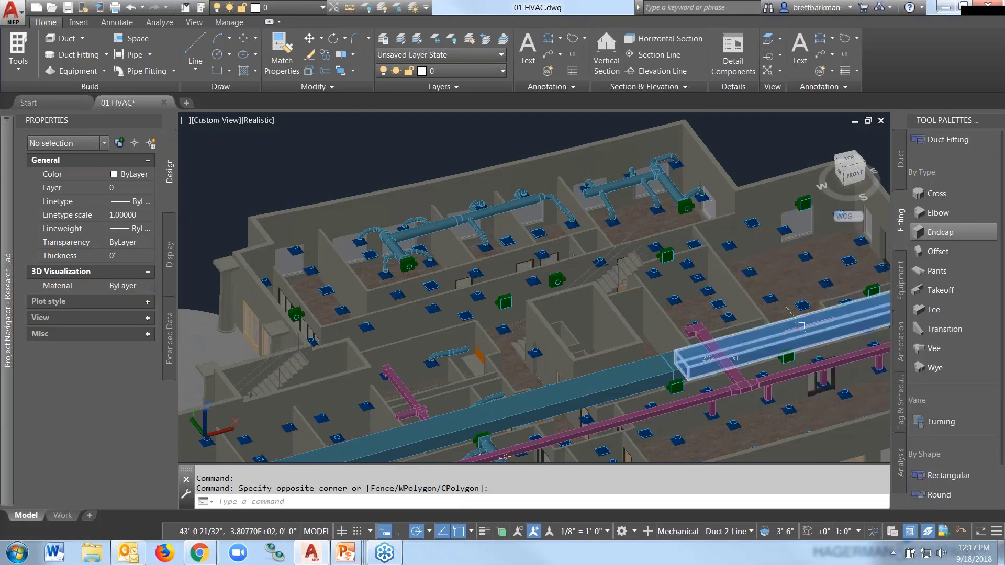
{"action": "middle_click_drag", "start_coordinate": [764, 158], "coordinate": [764, 157]}
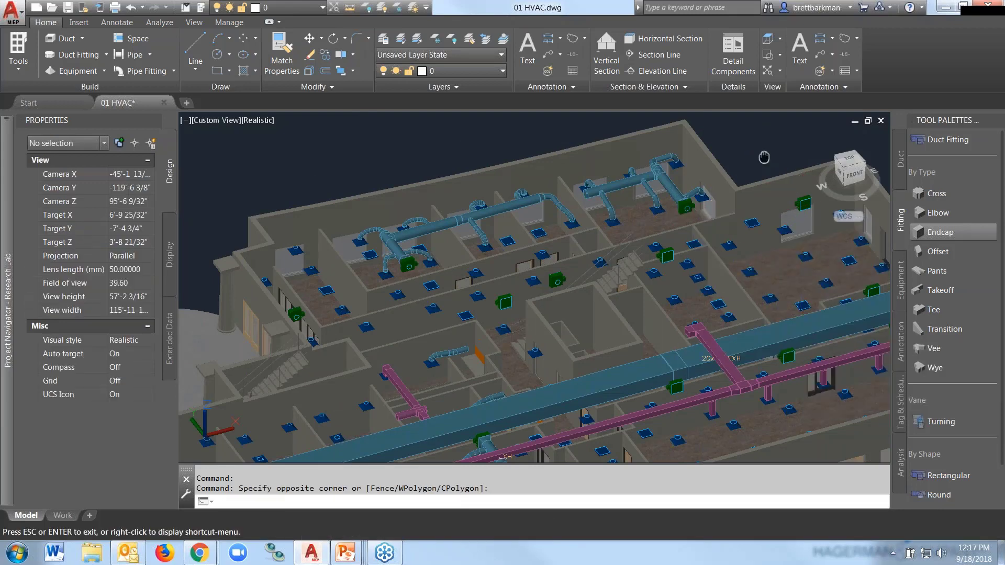
{"action": "scroll", "coordinate": [764, 157], "scroll_direction": "up", "scroll_amount": 2}
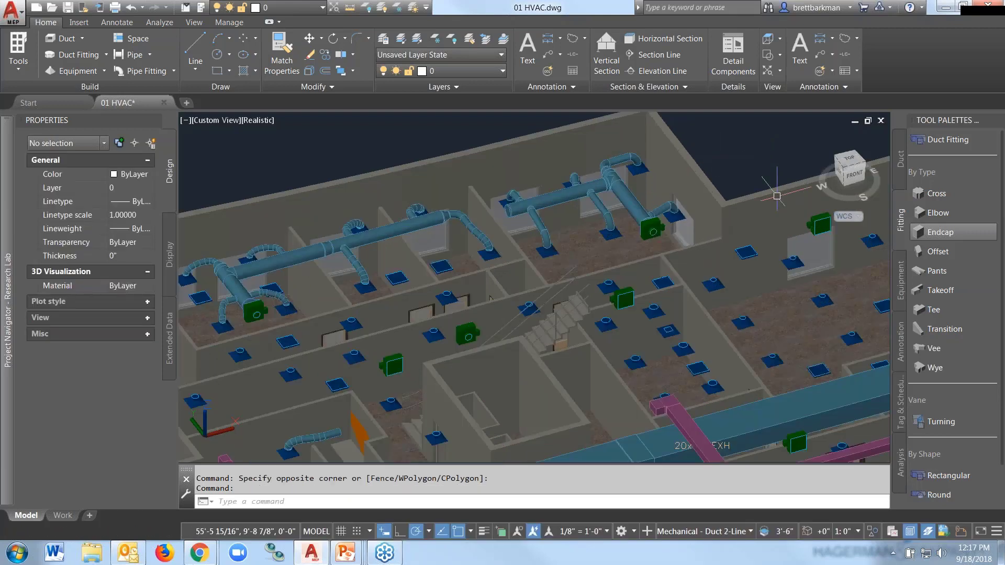
{"action": "left_click", "coordinate": [863, 159]}
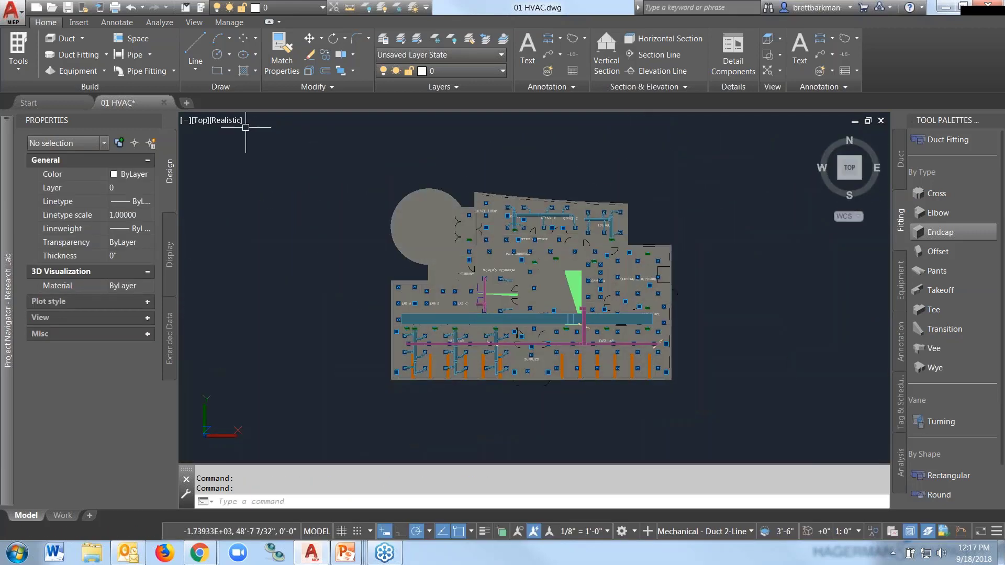
{"action": "left_click", "coordinate": [234, 121]}
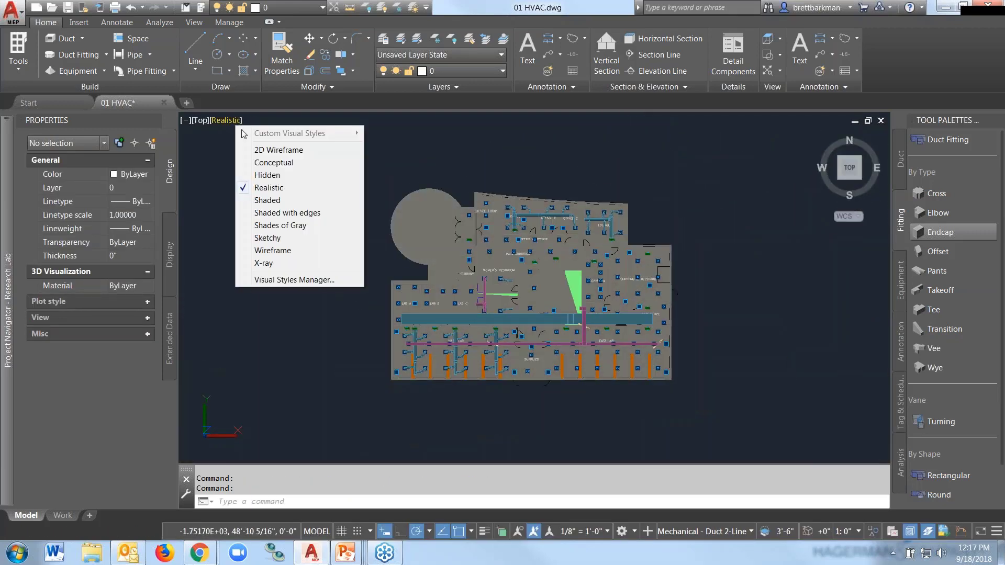
{"action": "left_click", "coordinate": [282, 150]}
- Check the properties of the VAV box at the south end of the Lounge ductwork
{"action": "scroll", "coordinate": [654, 248], "scroll_direction": "up", "scroll_amount": 4}
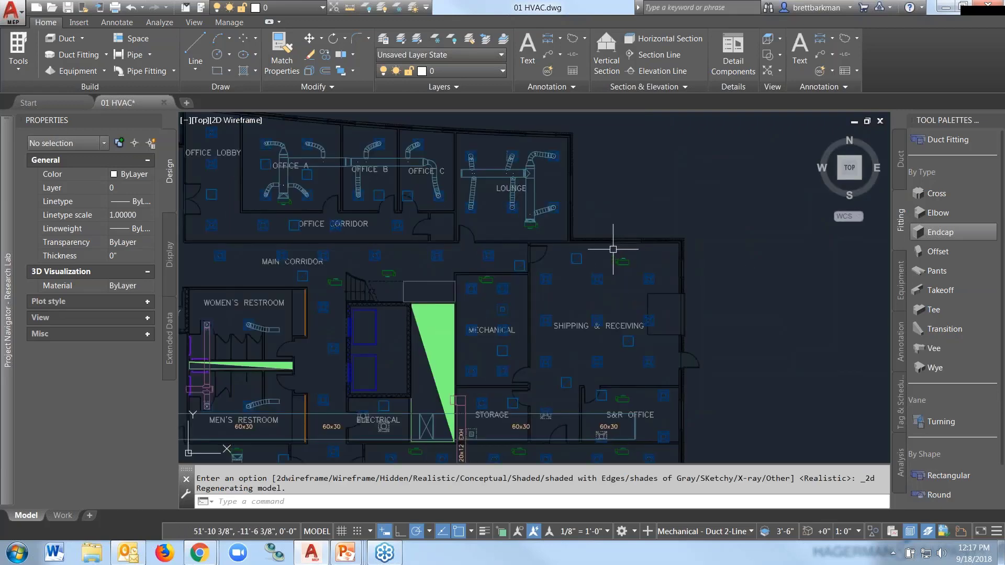
{"action": "scroll", "coordinate": [549, 217], "scroll_direction": "up", "scroll_amount": 5}
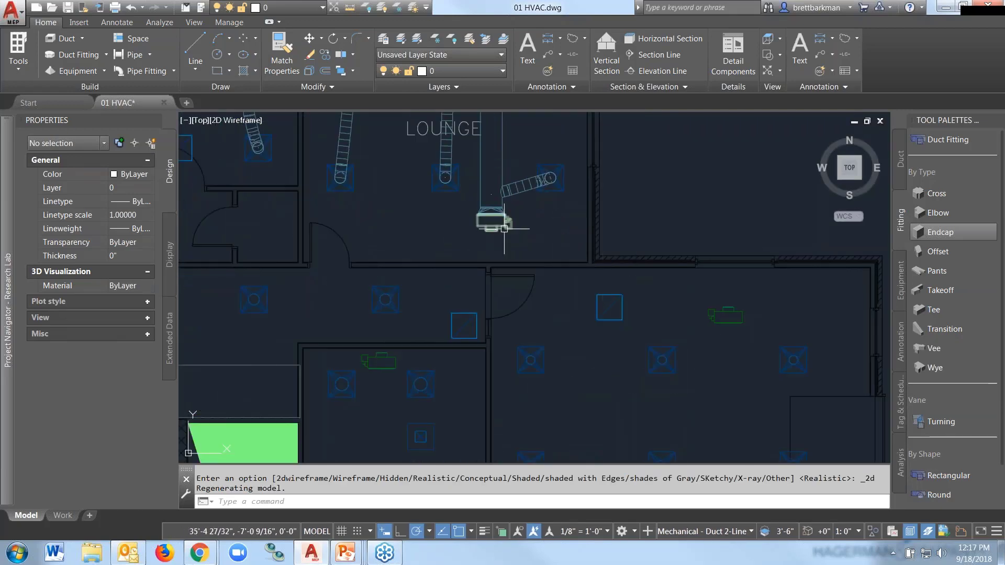
{"action": "left_click", "coordinate": [504, 229]}
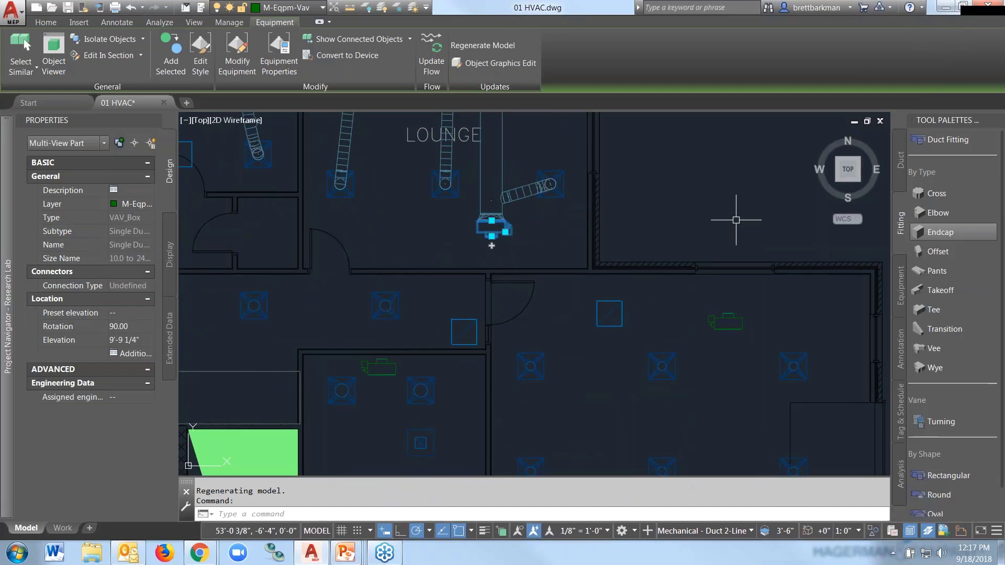
{"action": "key", "text": "Escape"}
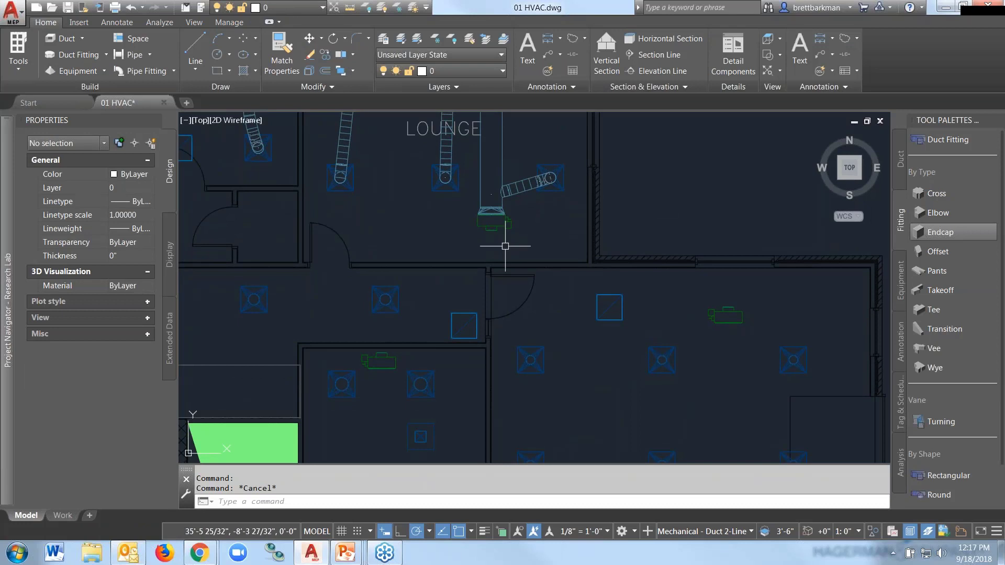
- Place a 4.0 to 10 x 10 inch Single Duct VAV Box at 9'-9 1/4" elevation and 0° rotation between the west Shipping & Receiving diffusers
{"action": "left_click", "coordinate": [901, 277]}
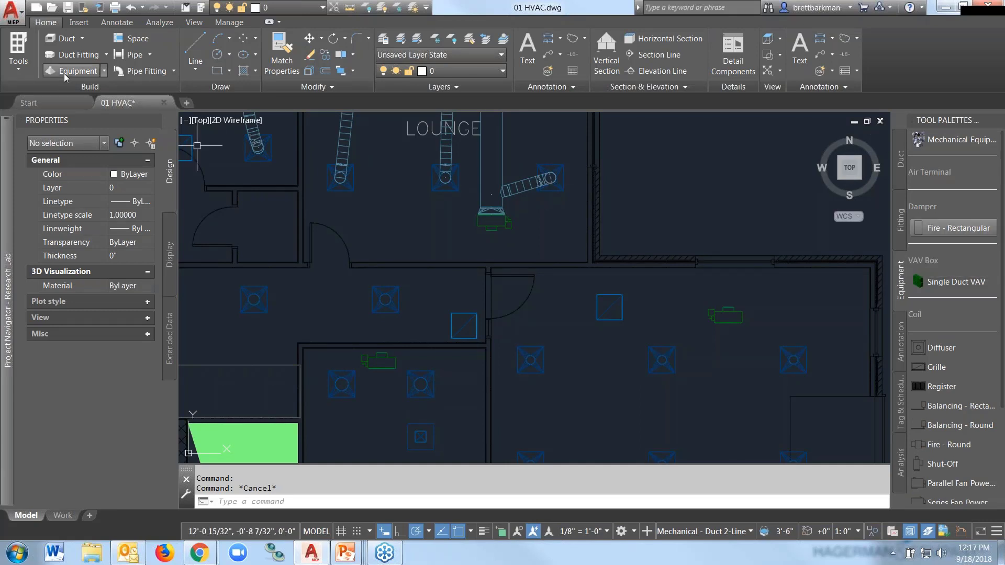
{"action": "left_click", "coordinate": [106, 73]}
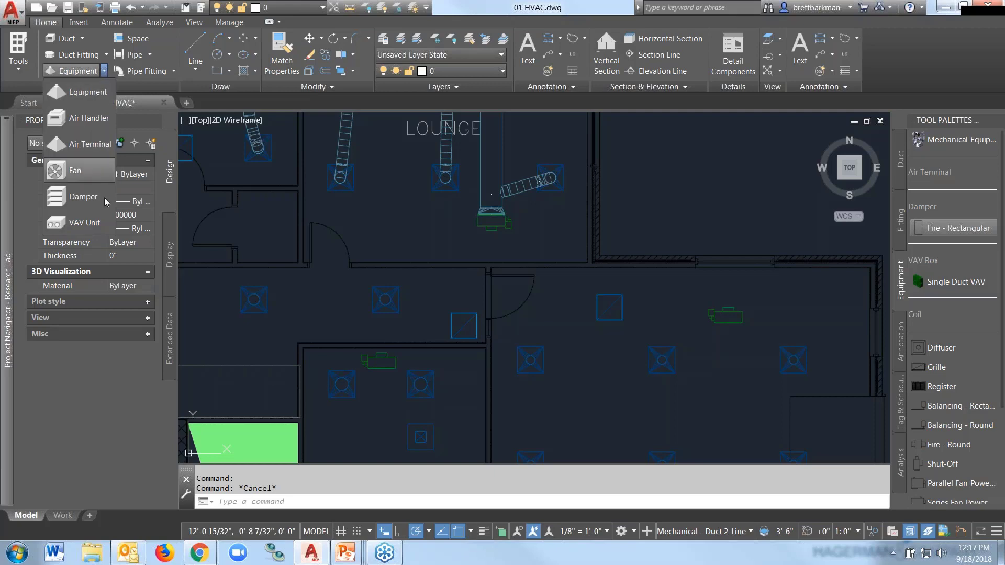
{"action": "left_click", "coordinate": [94, 223]}
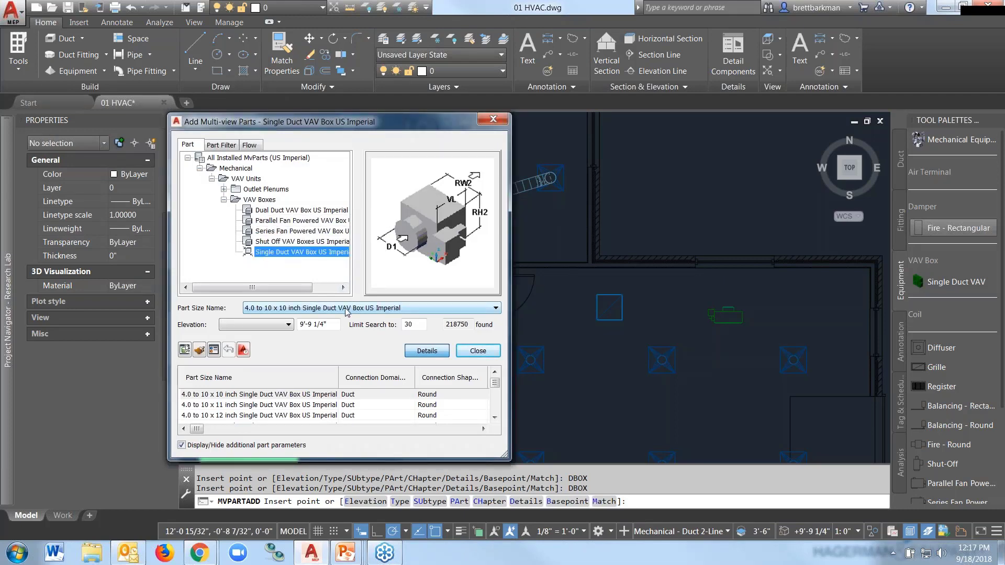
{"action": "left_click", "coordinate": [345, 309]}
{"action": "left_click", "coordinate": [353, 345]}
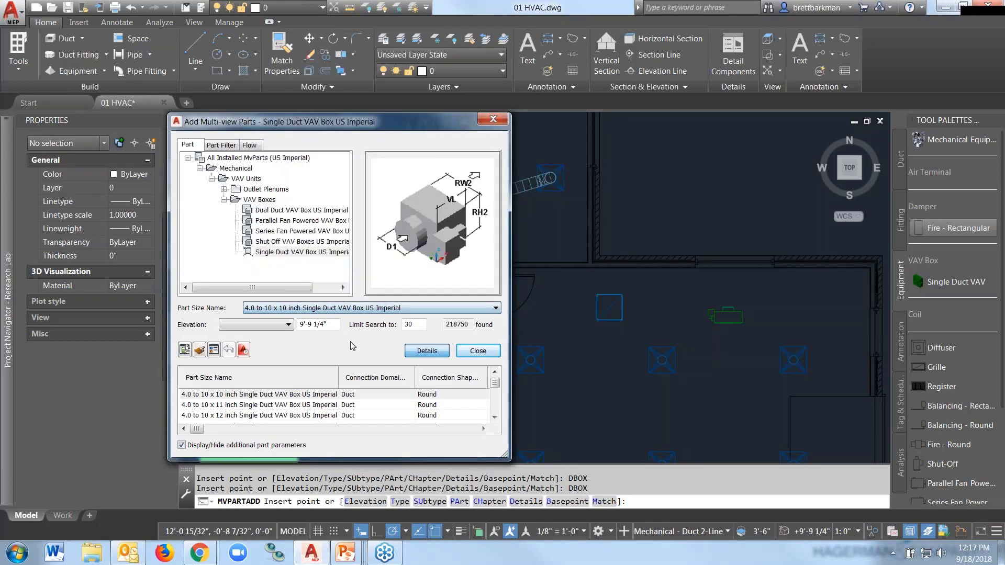
{"action": "left_click_drag", "start_coordinate": [336, 325], "coordinate": [297, 320]}
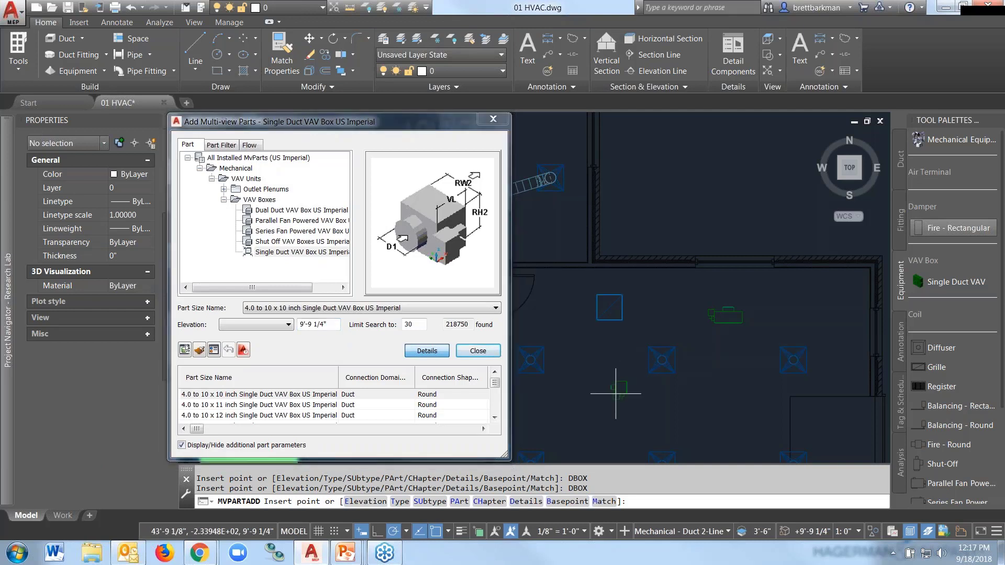
{"action": "middle_click_drag", "start_coordinate": [605, 398], "coordinate": [676, 294]}
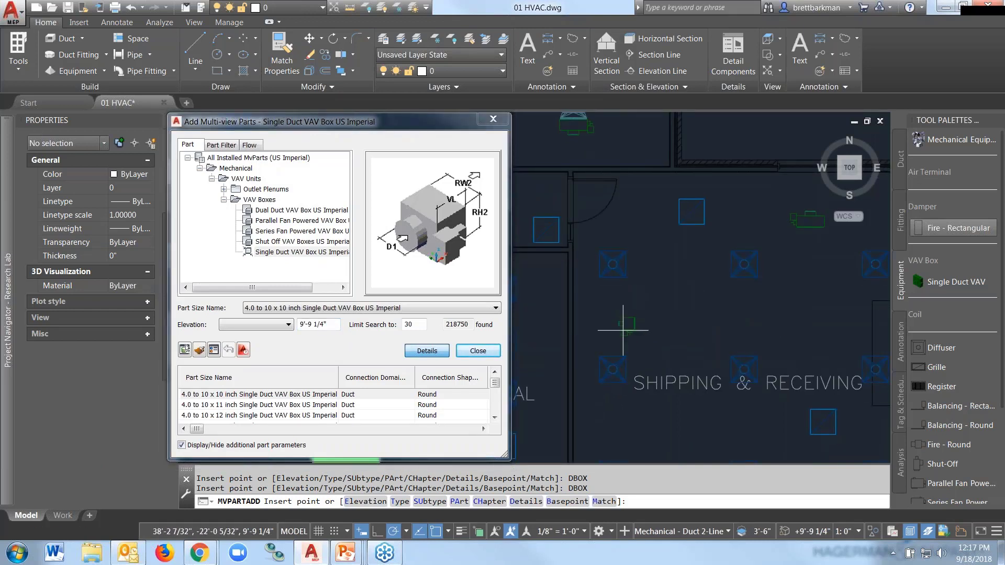
{"action": "left_click", "coordinate": [611, 316]}
{"action": "scroll", "coordinate": [589, 326], "scroll_direction": "up", "scroll_amount": 5}
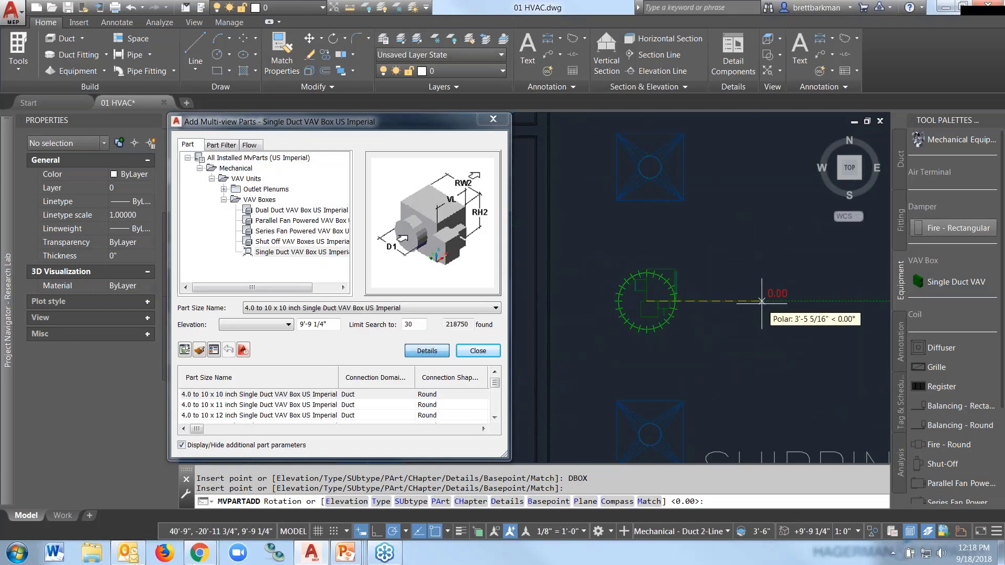
{"action": "left_click", "coordinate": [763, 303]}
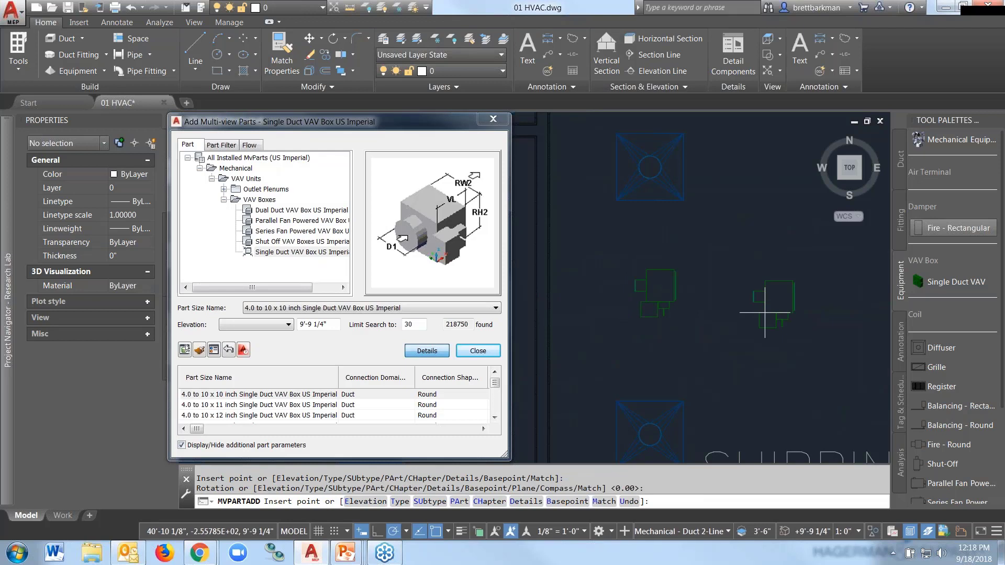
{"action": "key", "text": "Escape"}
- Set the rotation of the new Shipping & Receiving VAV box to 90 degrees
{"action": "scroll", "coordinate": [706, 342], "scroll_direction": "up", "scroll_amount": 3}
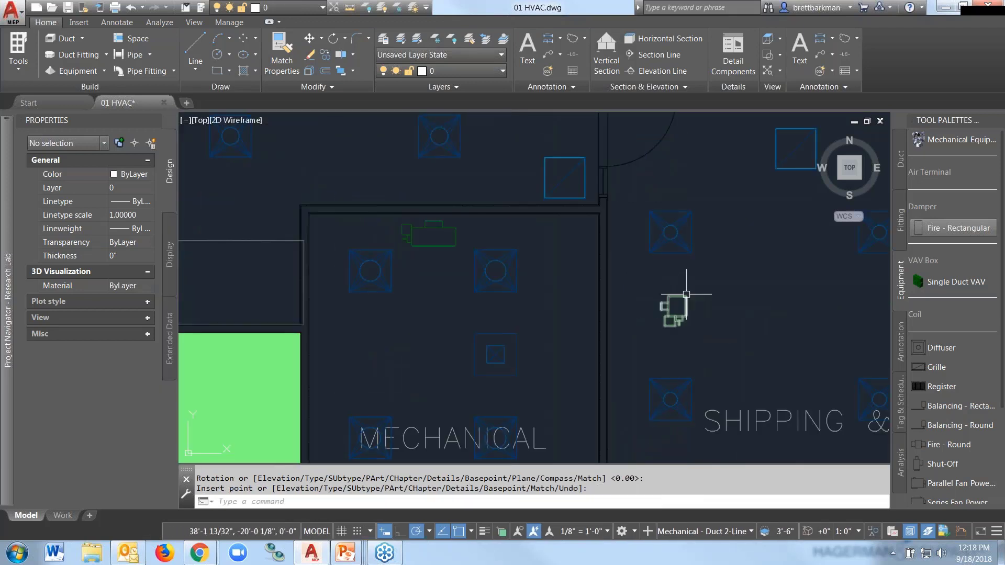
{"action": "scroll", "coordinate": [686, 295], "scroll_direction": "down", "scroll_amount": 4}
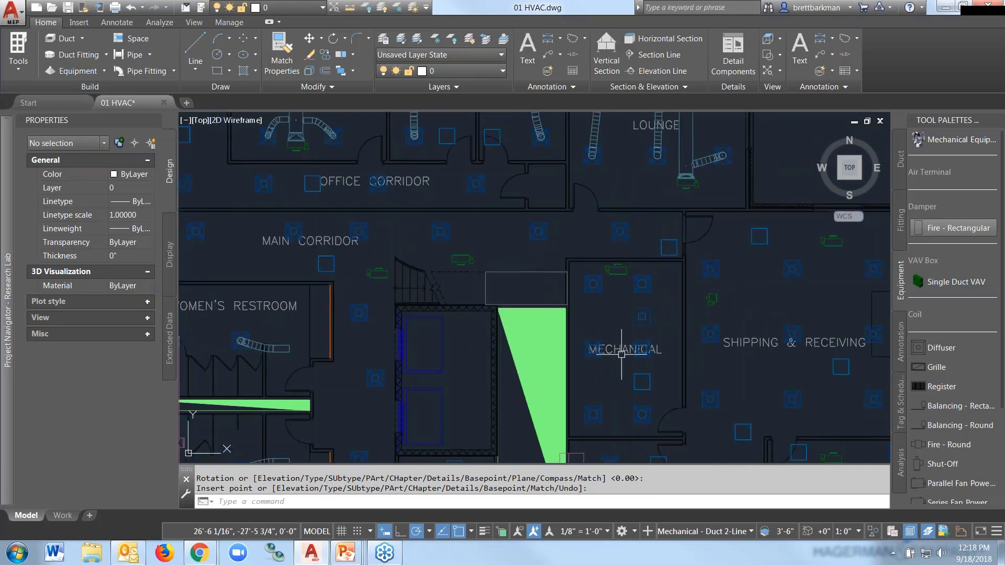
{"action": "scroll", "coordinate": [621, 355], "scroll_direction": "down", "scroll_amount": 3}
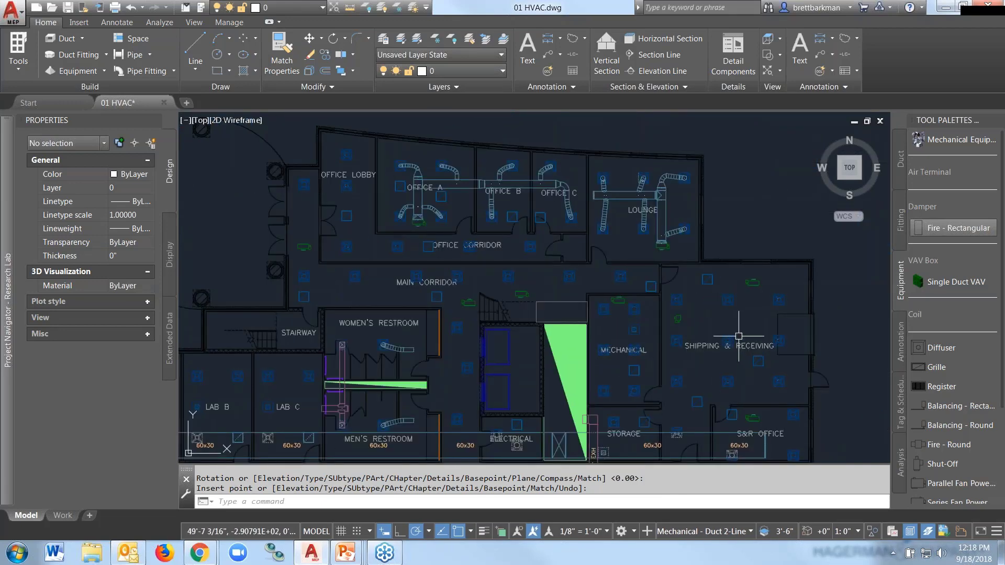
{"action": "scroll", "coordinate": [733, 350], "scroll_direction": "up", "scroll_amount": 5}
{"action": "key", "text": "Return"}
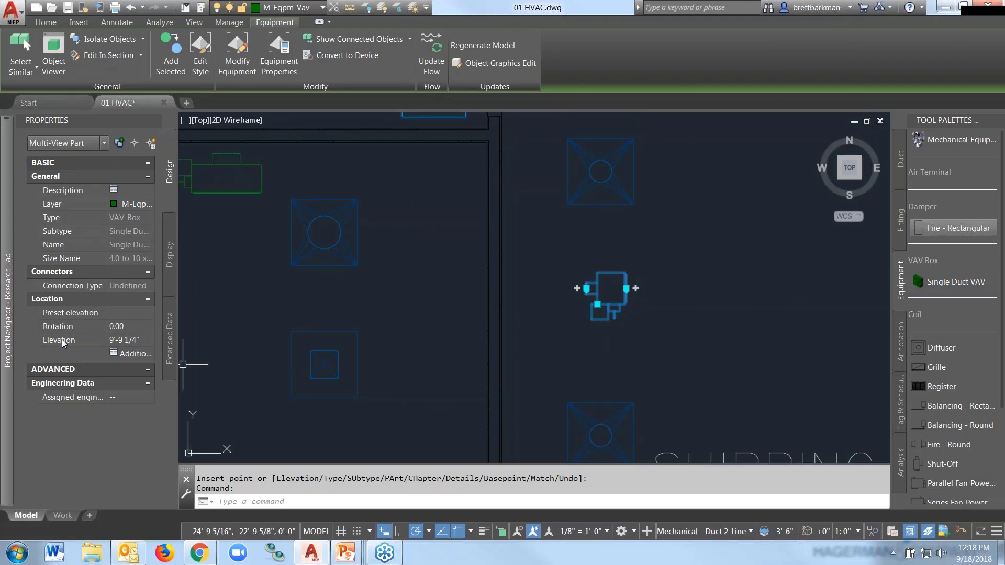
{"action": "left_click", "coordinate": [116, 329]}
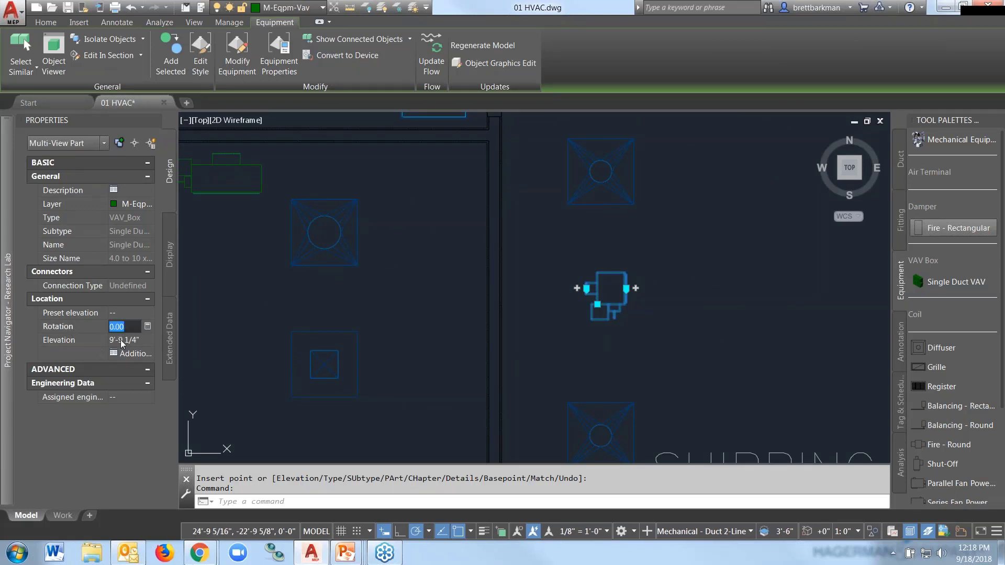
{"action": "type", "text": "90"}
{"action": "key", "text": "Tab"}
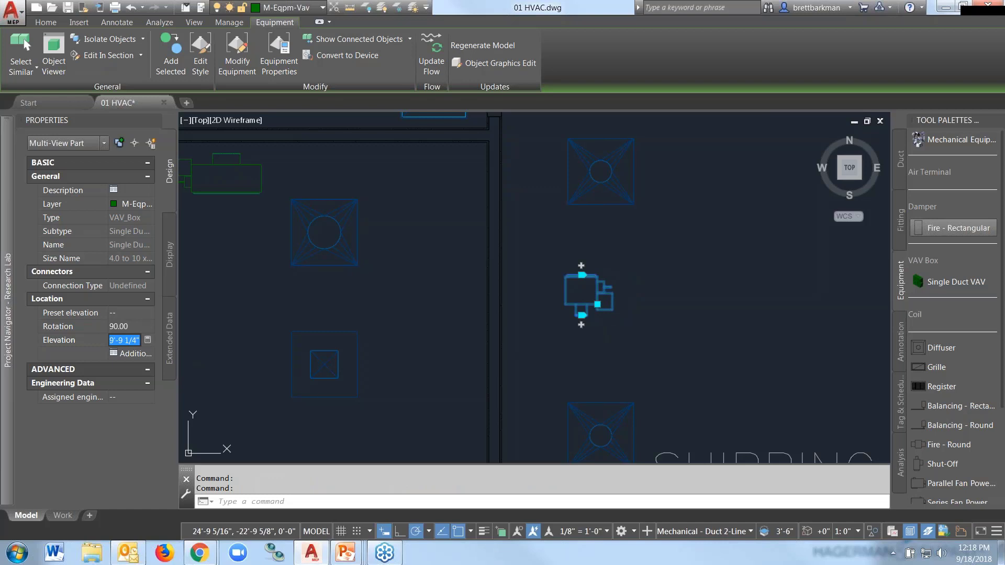
{"action": "scroll", "coordinate": [709, 260], "scroll_direction": "up", "scroll_amount": 2}
{"action": "key", "text": "Escape"}
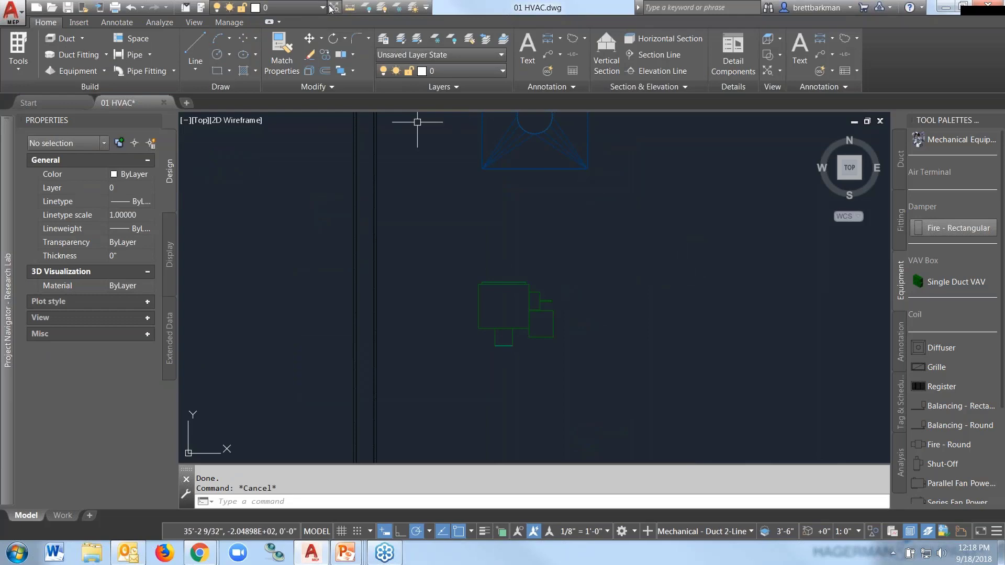
- Open the 01 Power construct from the project's Electrical folder, keeping the stored electrical project database data
{"action": "scroll", "coordinate": [637, 256], "scroll_direction": "down", "scroll_amount": 1}
{"action": "middle_click", "coordinate": [529, 179]}
{"action": "middle_click", "coordinate": [528, 179]}
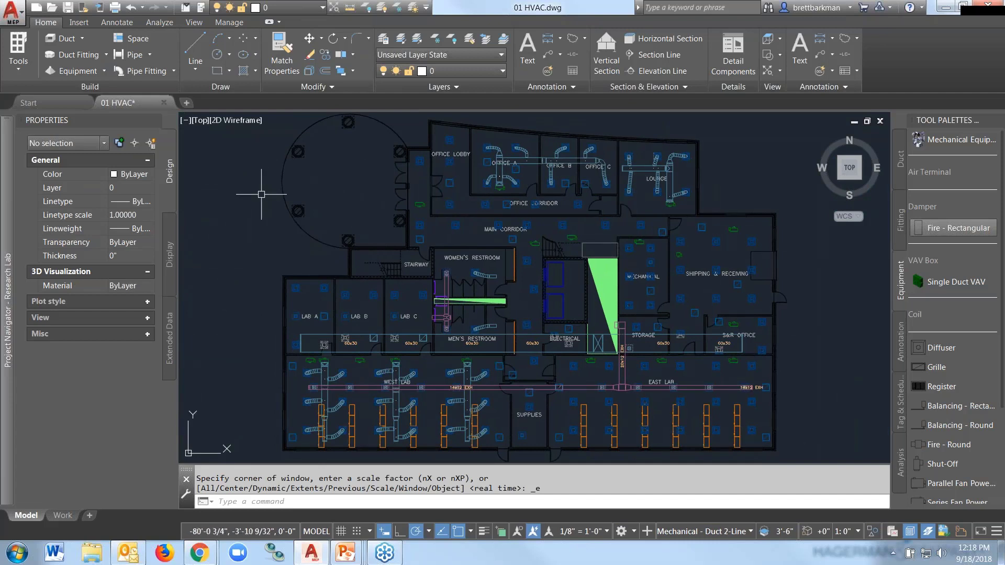
{"action": "mouse_move", "coordinate": [11, 235]}
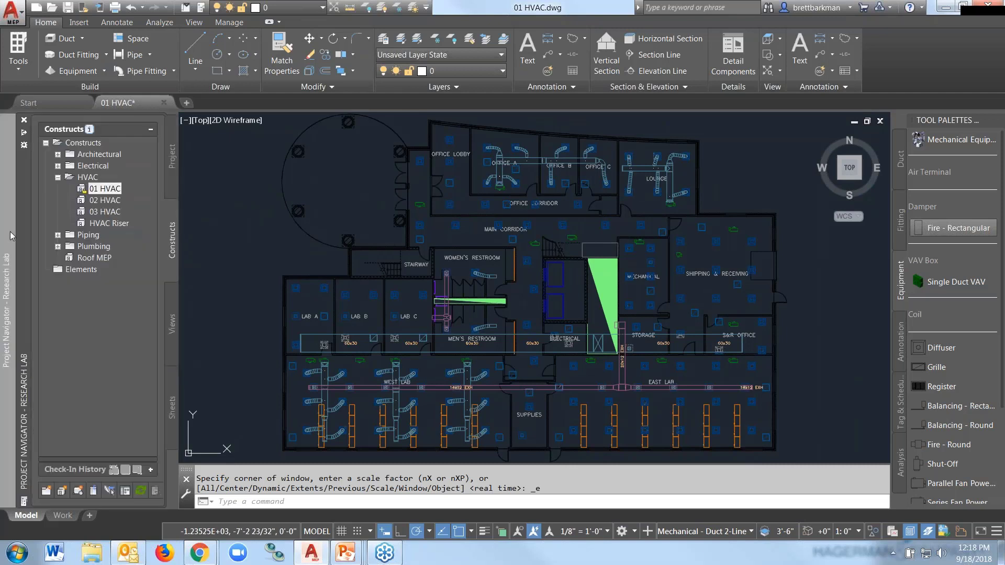
{"action": "left_click", "coordinate": [59, 177]}
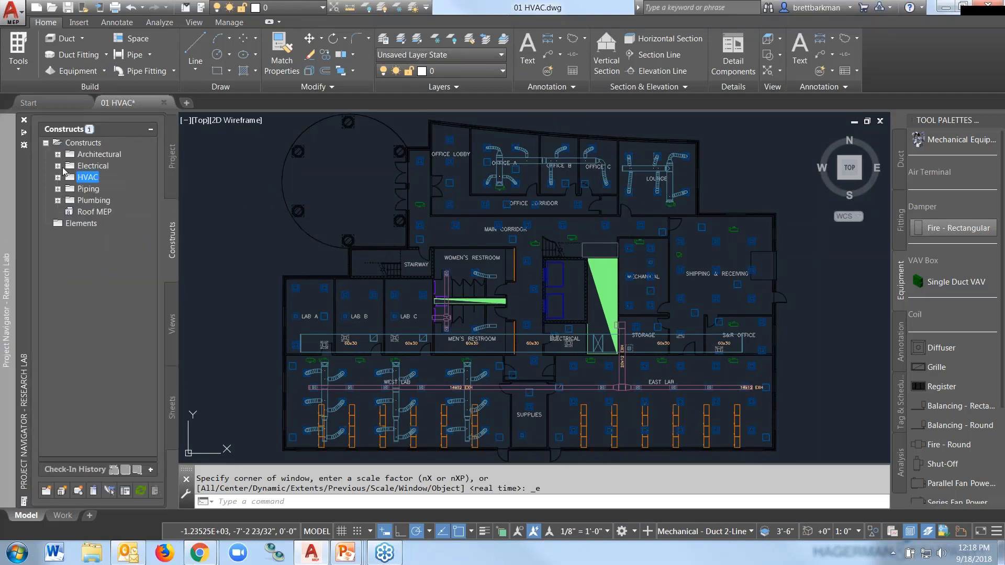
{"action": "left_click", "coordinate": [59, 166]}
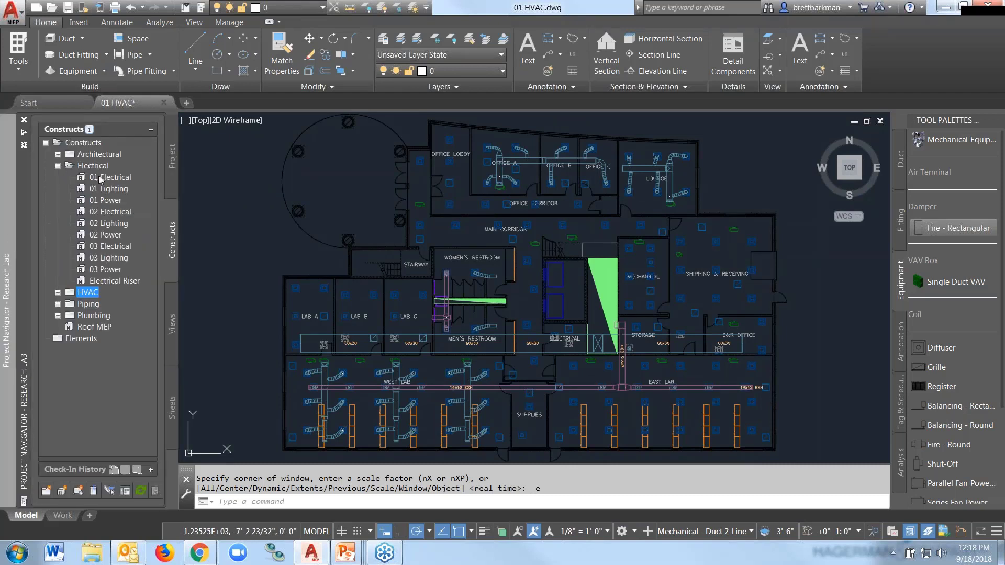
{"action": "left_click", "coordinate": [105, 200]}
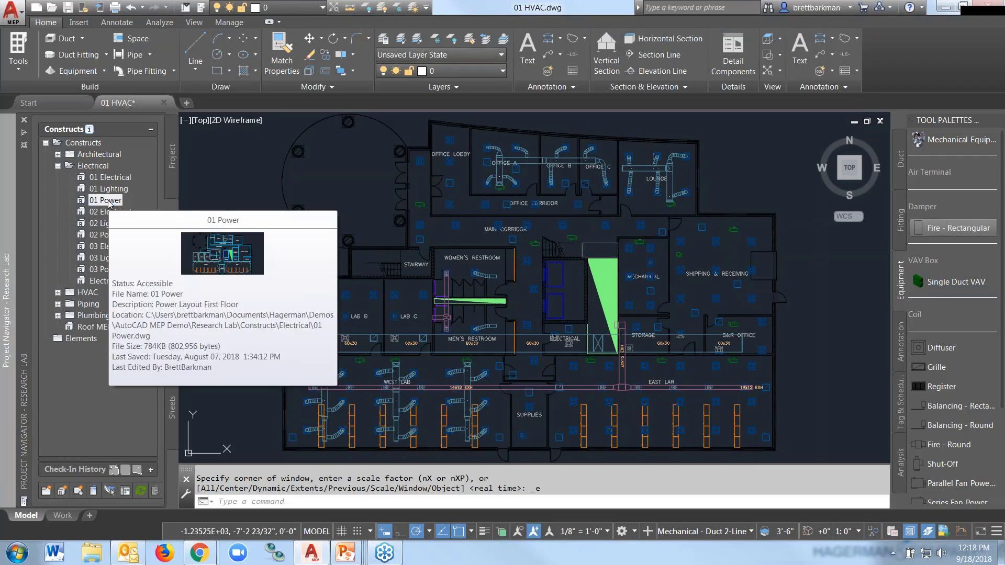
{"action": "double_click", "coordinate": [105, 199]}
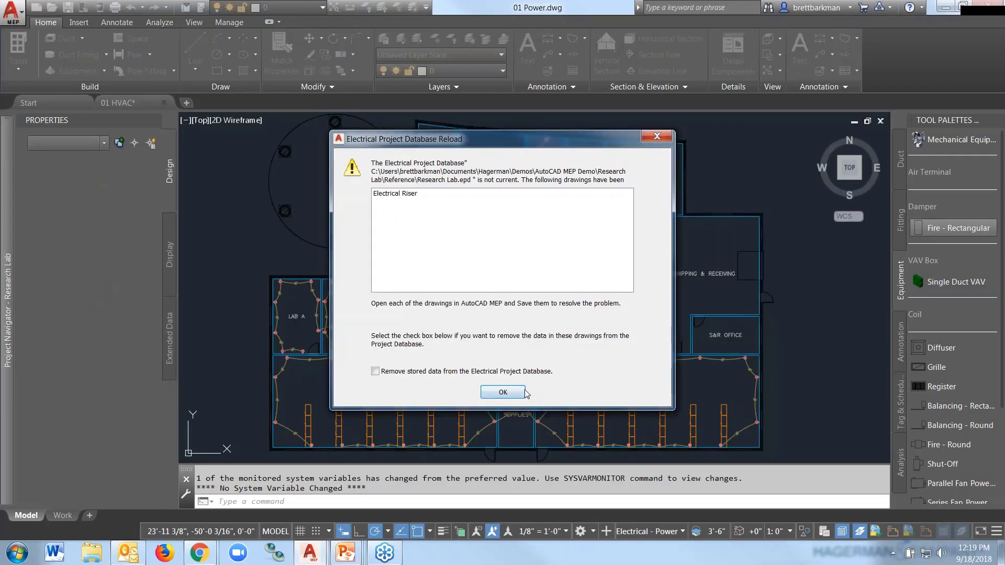
{"action": "left_click", "coordinate": [523, 393]}
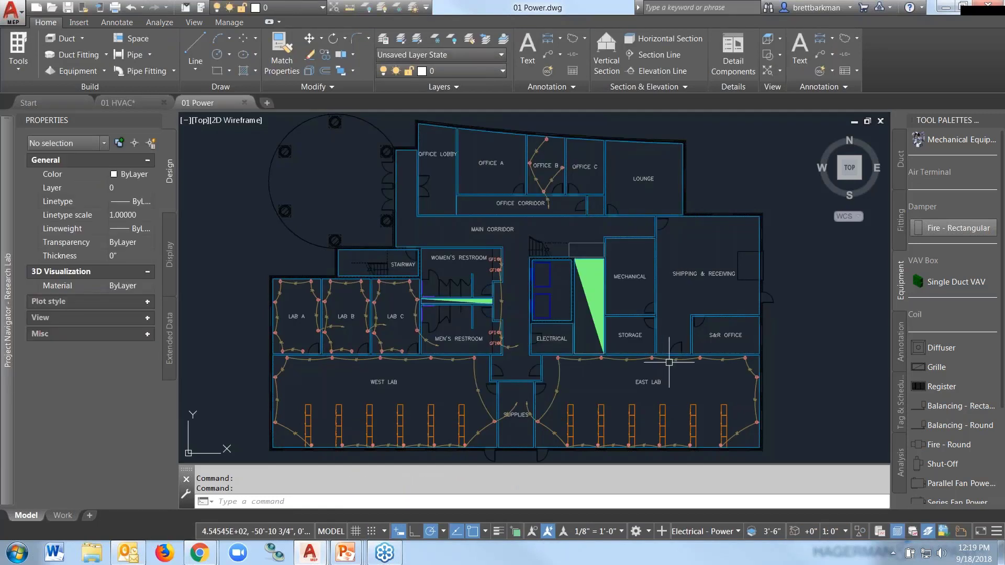
- Switch the workspace from My HVAC to Electrical for working on the power layout
{"action": "mouse_move", "coordinate": [669, 362]}
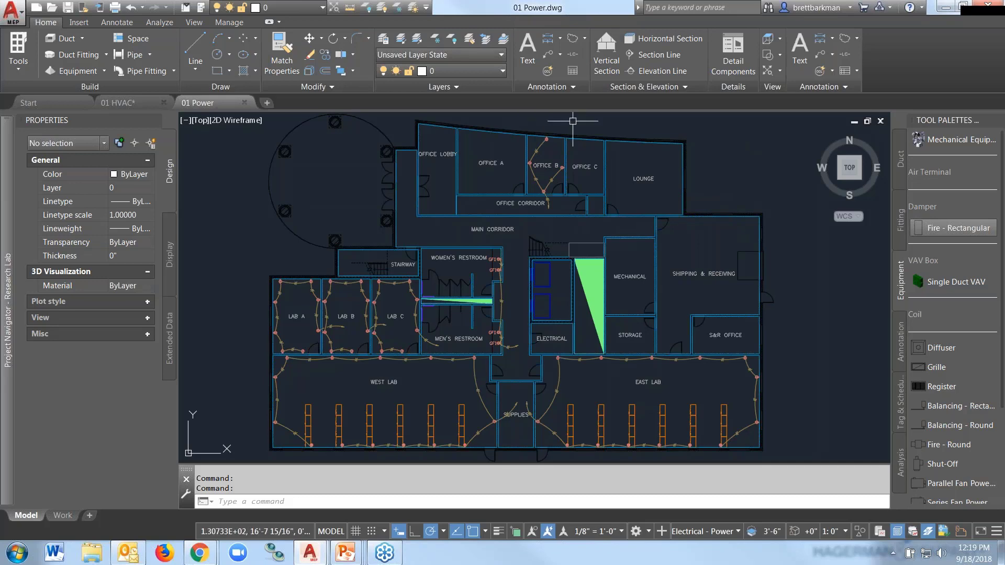
{"action": "scroll", "coordinate": [564, 127], "scroll_direction": "up", "scroll_amount": 2}
{"action": "scroll", "coordinate": [564, 127], "scroll_direction": "up", "scroll_amount": 4}
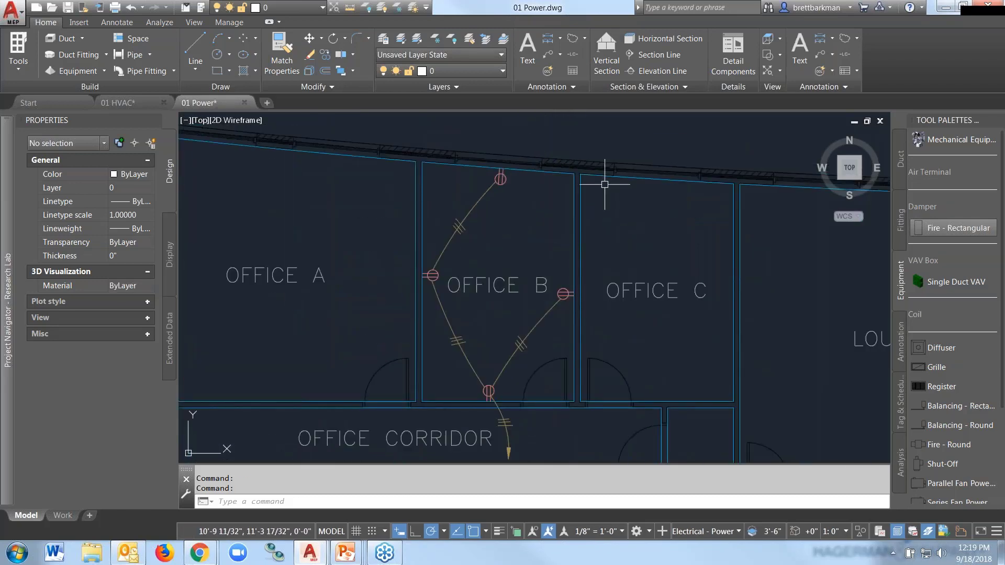
{"action": "scroll", "coordinate": [436, 218], "scroll_direction": "down", "scroll_amount": 2}
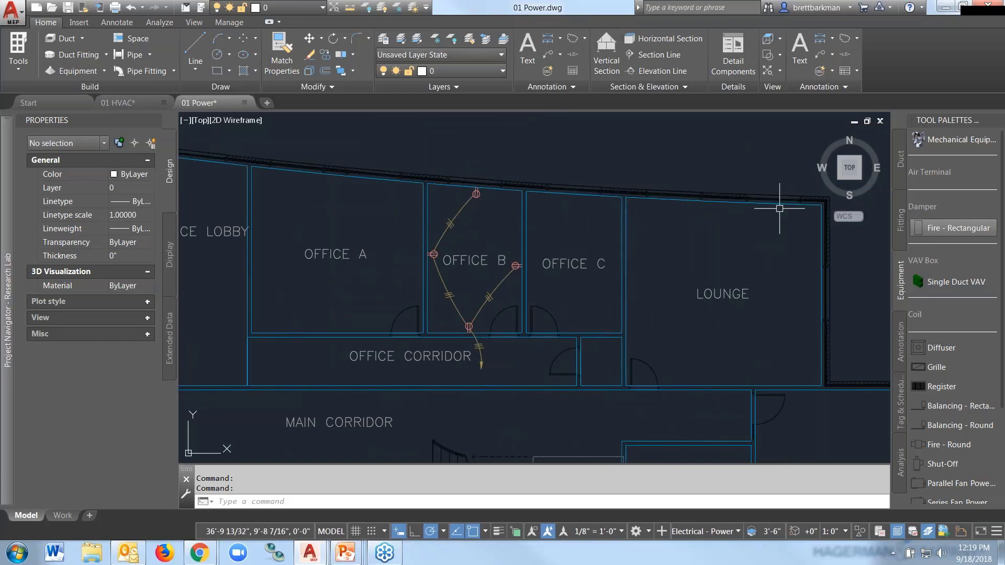
{"action": "left_click", "coordinate": [901, 146]}
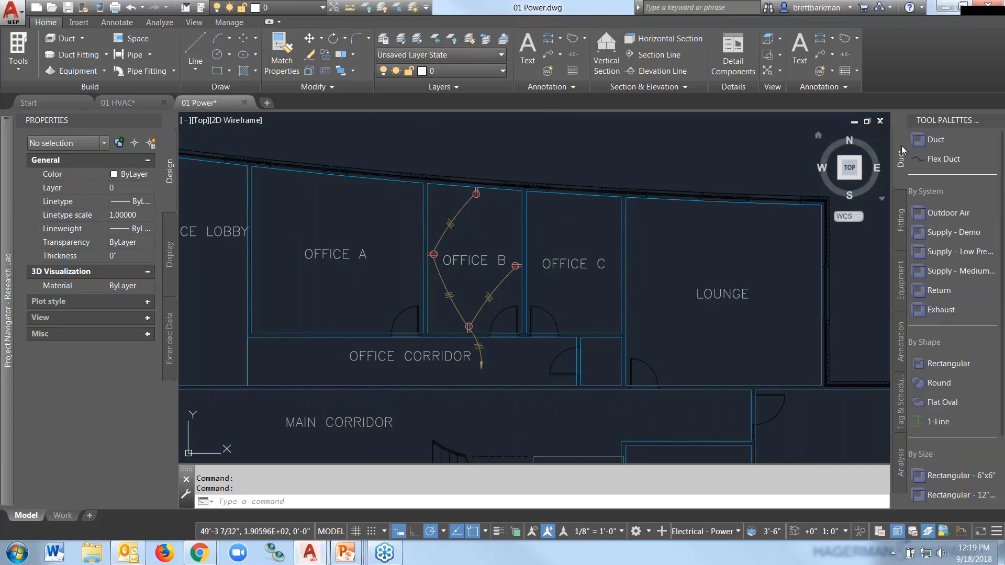
{"action": "left_click", "coordinate": [943, 211]}
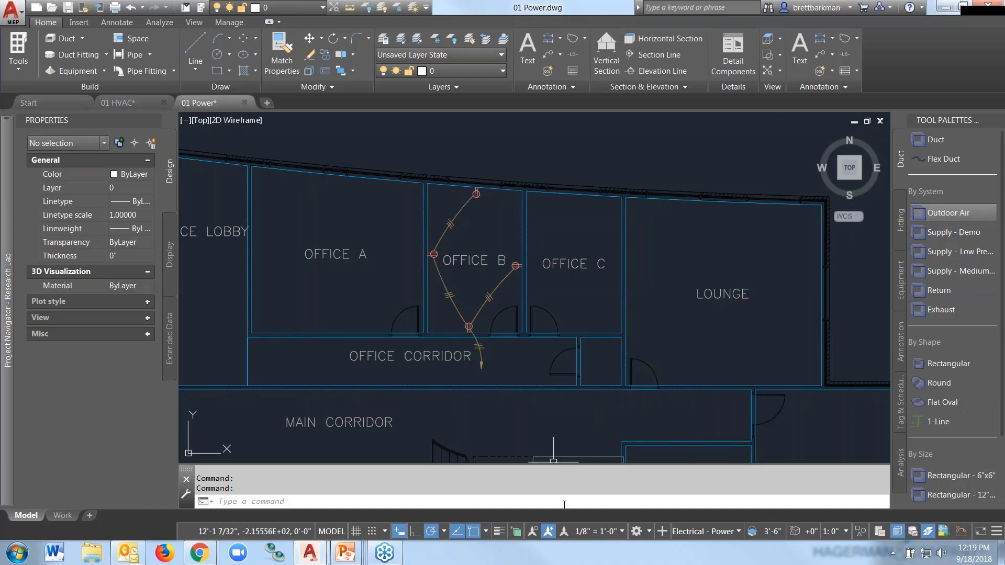
{"action": "left_click", "coordinate": [637, 532]}
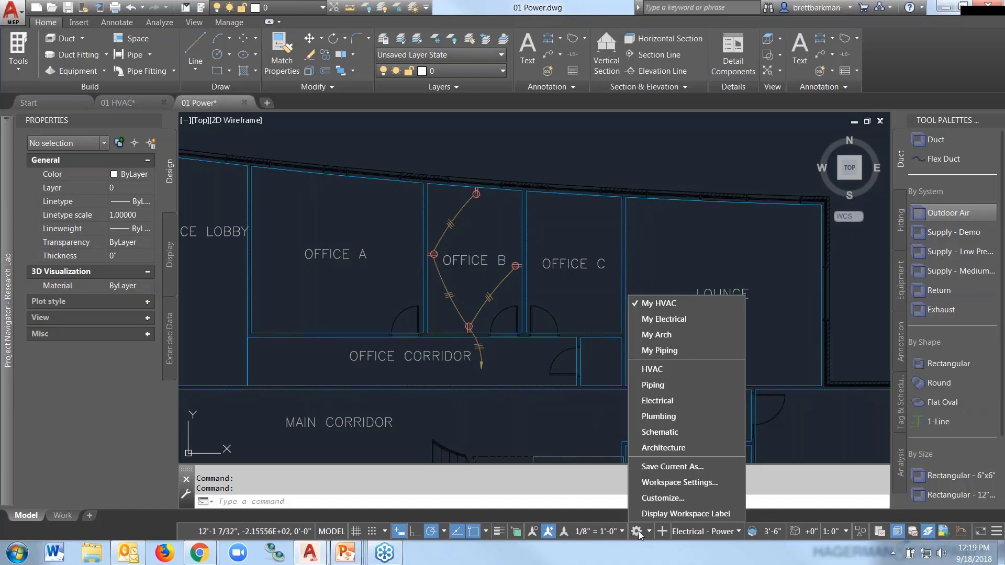
{"action": "left_click", "coordinate": [657, 401]}
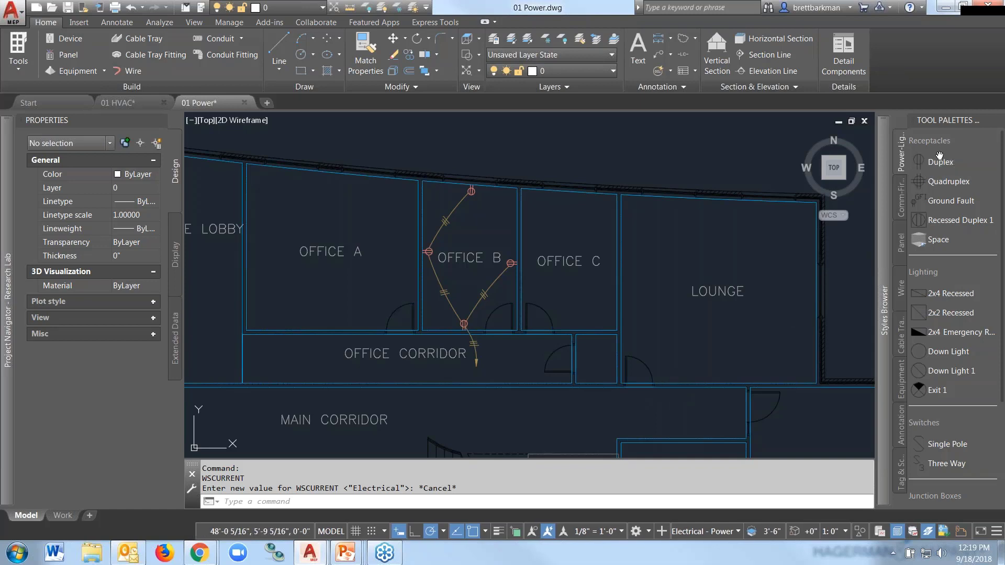
- Look through the electrical tools for power and lighting devices, communications and fire devices, panels and wires
{"action": "scroll", "coordinate": [961, 255], "scroll_direction": "down", "scroll_amount": 3}
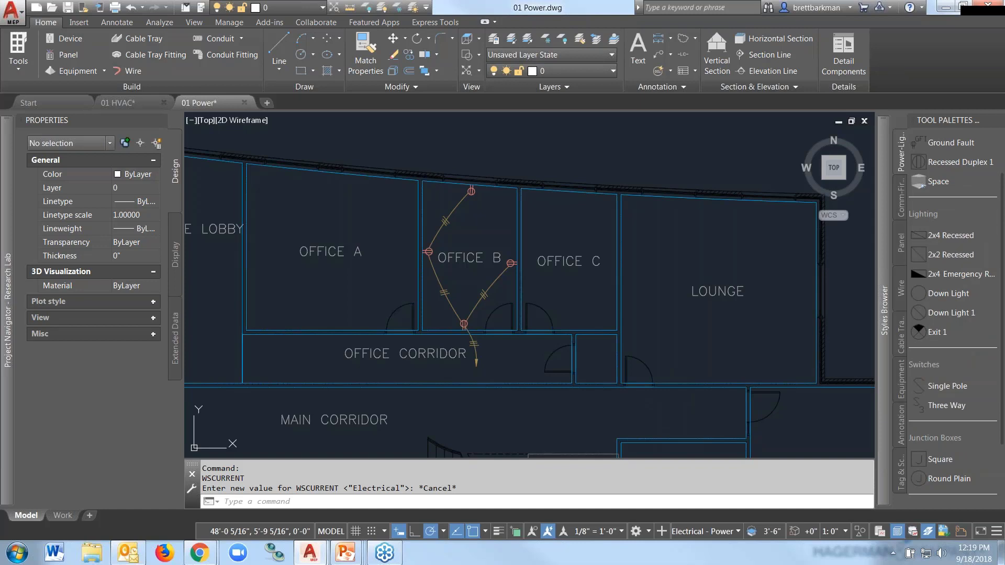
{"action": "scroll", "coordinate": [957, 261], "scroll_direction": "down", "scroll_amount": 4}
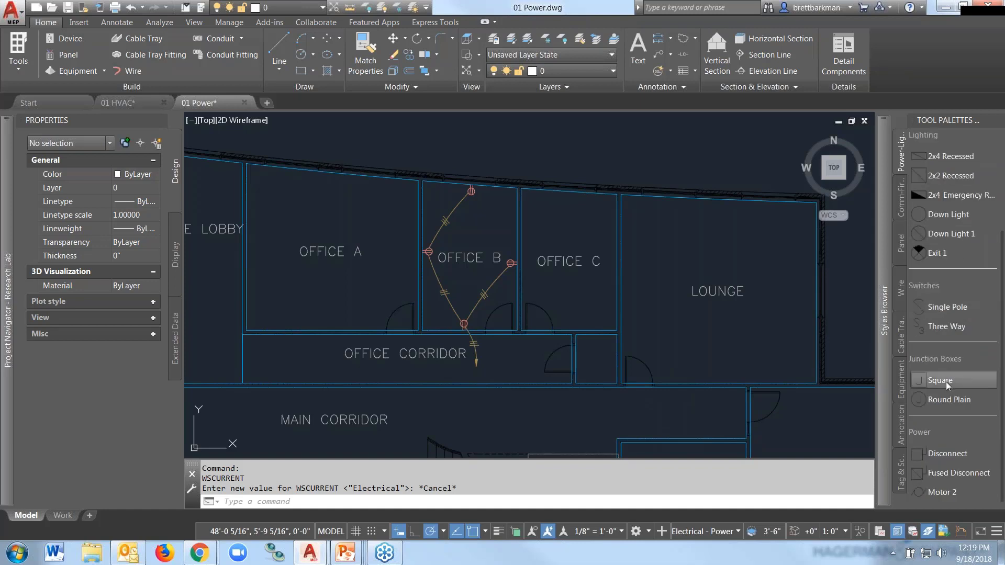
{"action": "scroll", "coordinate": [942, 353], "scroll_direction": "up", "scroll_amount": 6}
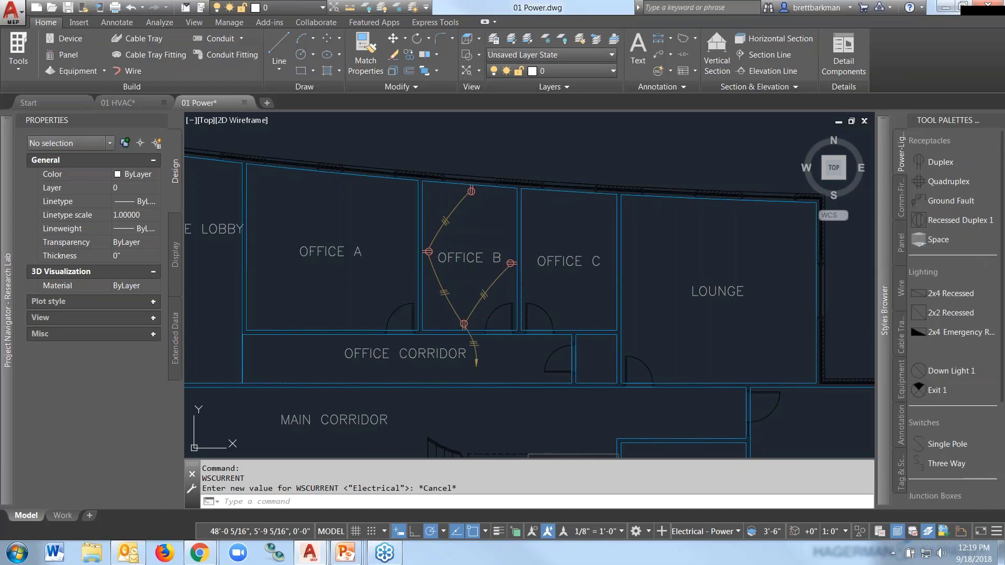
{"action": "left_click", "coordinate": [902, 207]}
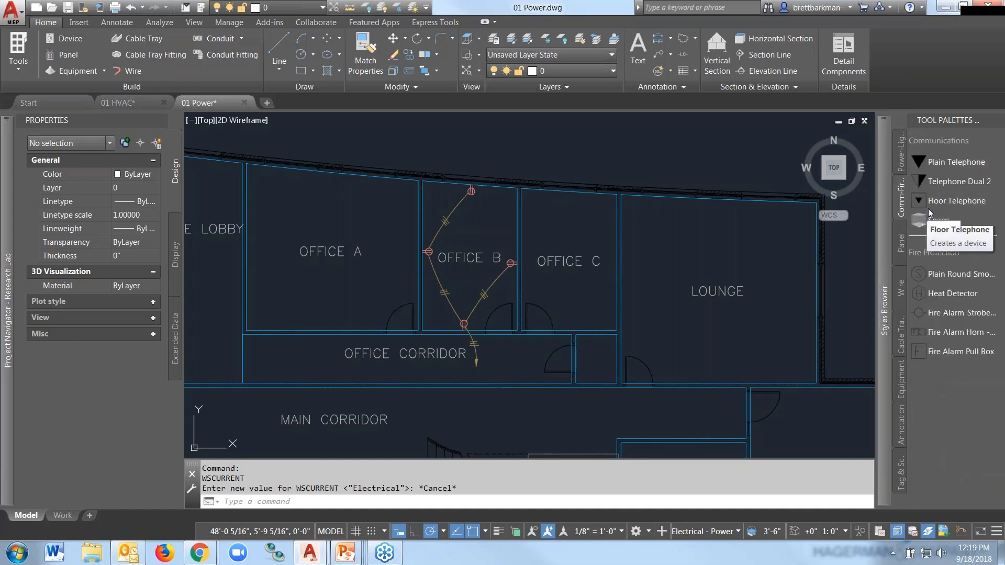
{"action": "left_click", "coordinate": [900, 241]}
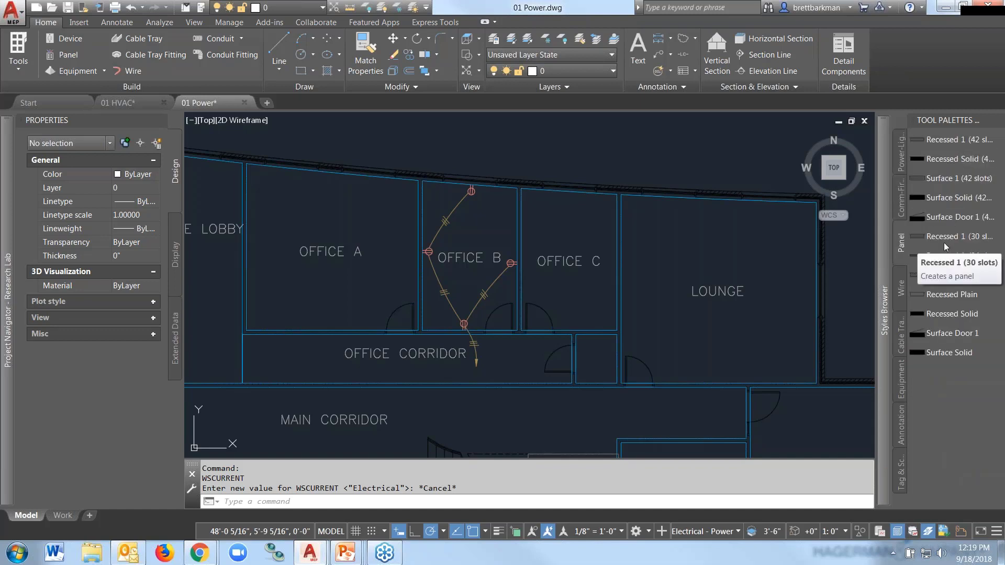
{"action": "left_click", "coordinate": [901, 288]}
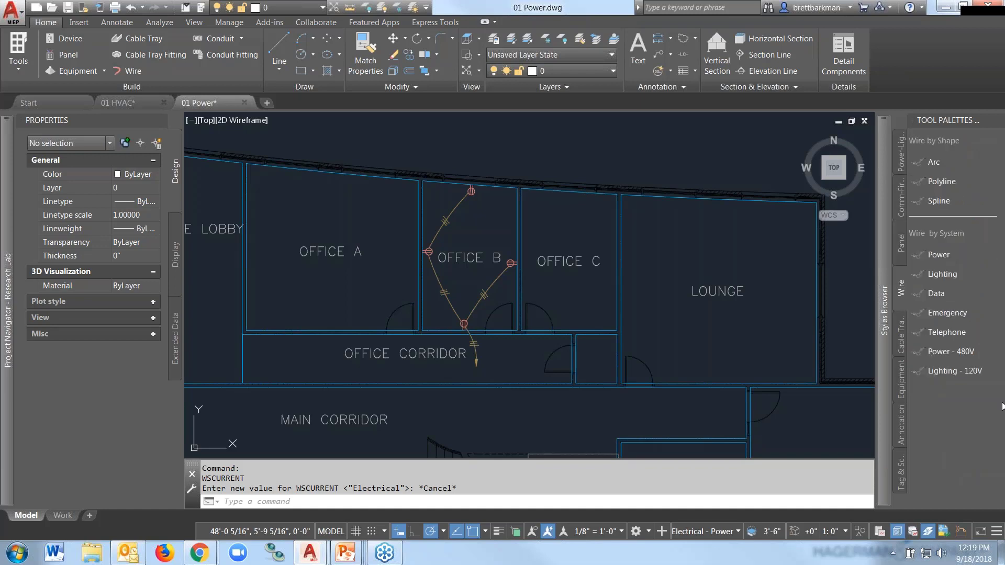
{"action": "left_click", "coordinate": [901, 151]}
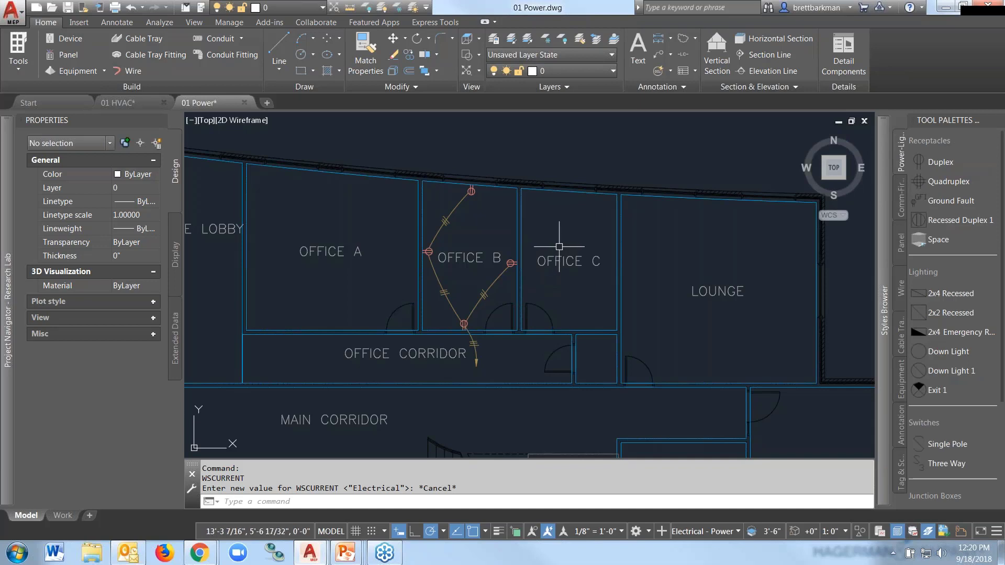
- Place Duplex receptacles along the walls of Office C, with the number of devices set to 4
{"action": "left_click", "coordinate": [934, 161]}
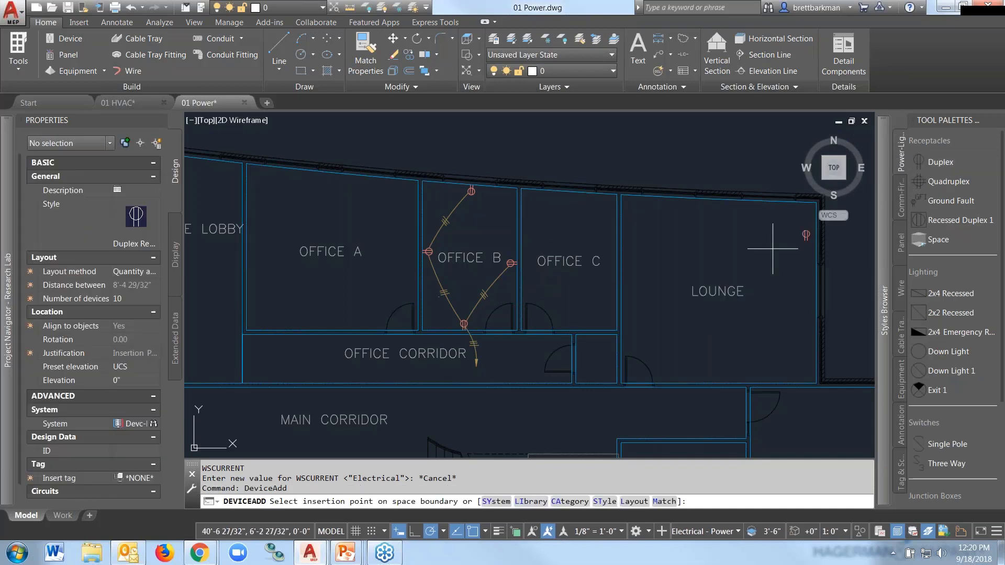
{"action": "left_click", "coordinate": [668, 256]}
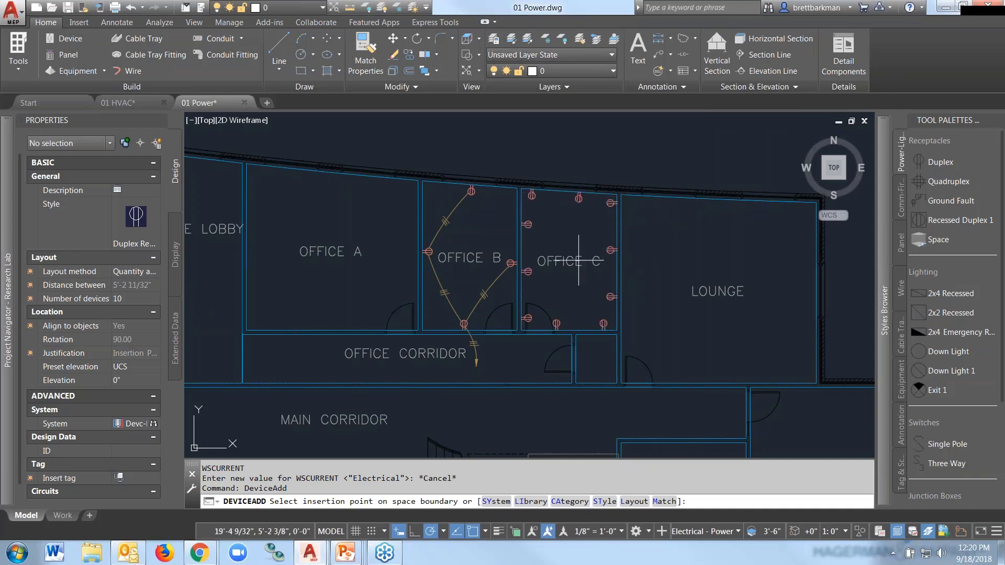
{"action": "left_click", "coordinate": [136, 297]}
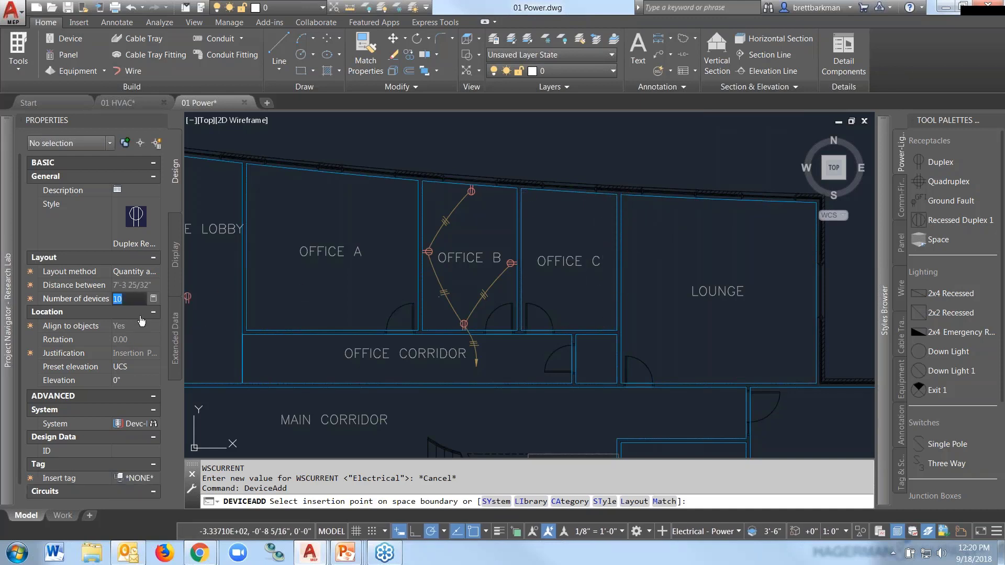
{"action": "type", "text": "4"}
{"action": "key", "text": "Return"}
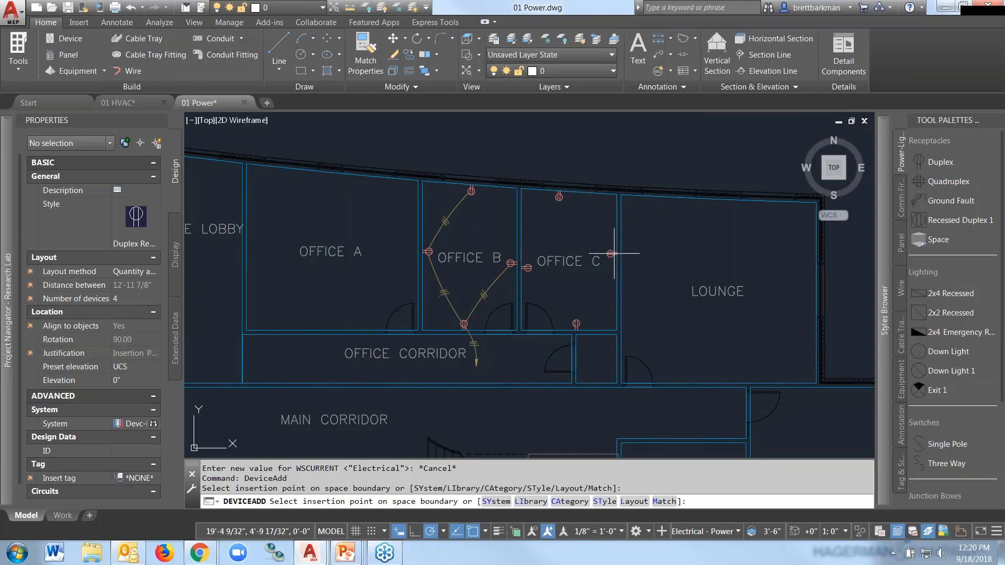
{"action": "left_click", "coordinate": [611, 251]}
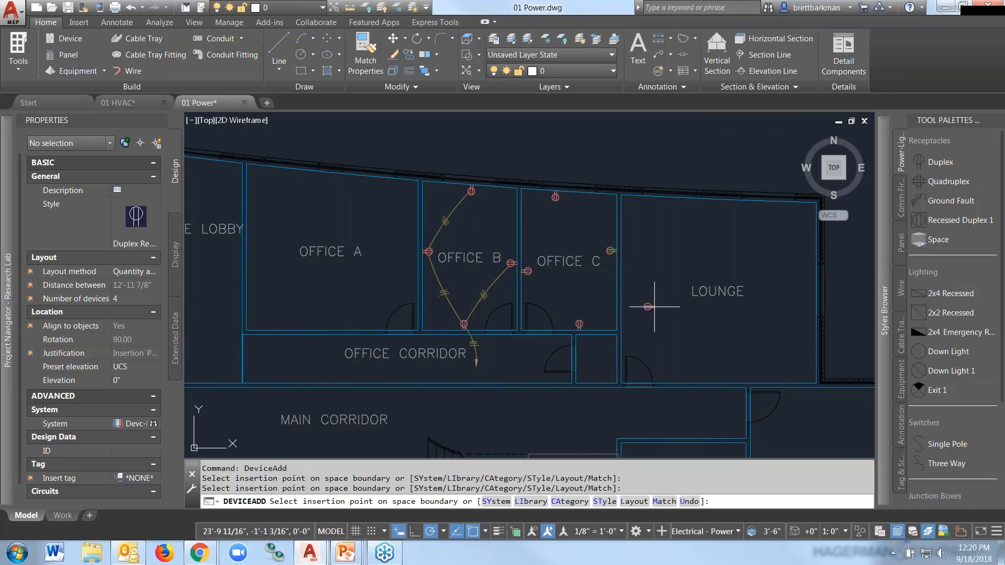
{"action": "key", "text": "Return"}
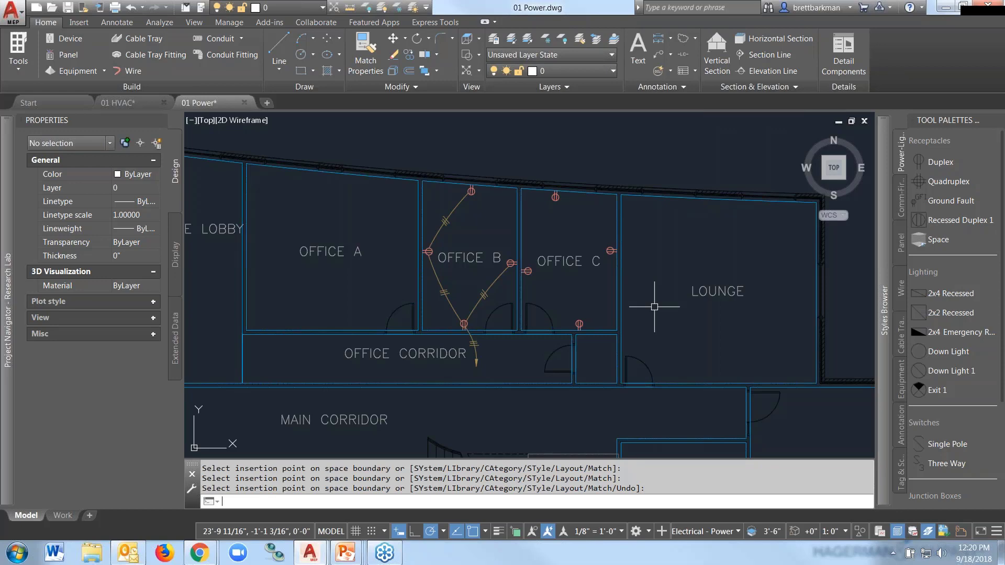
- Select the four Duplex receptacles in Office C and check which device systems can be assigned to them
{"action": "scroll", "coordinate": [419, 202], "scroll_direction": "up", "scroll_amount": 3}
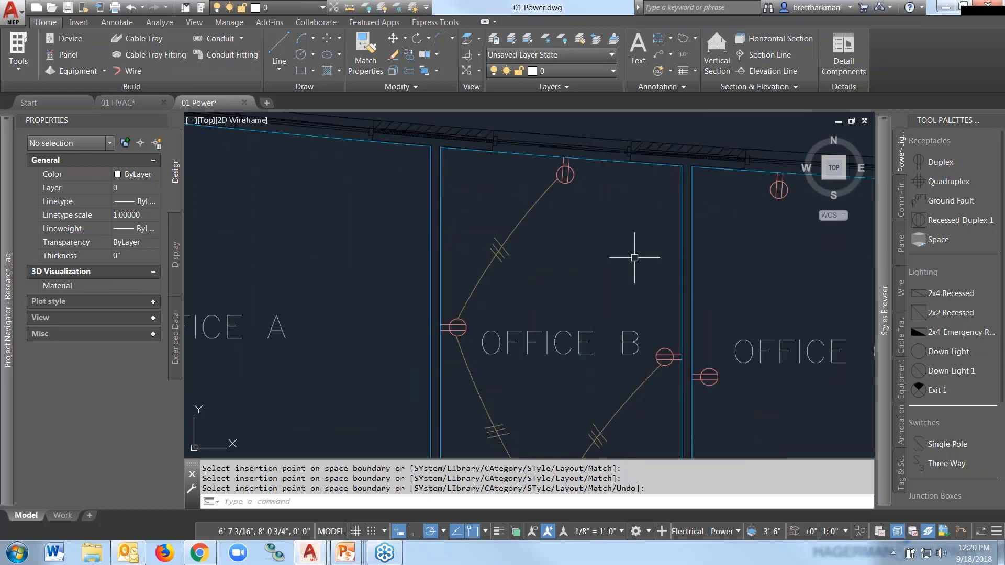
{"action": "key", "text": "Return"}
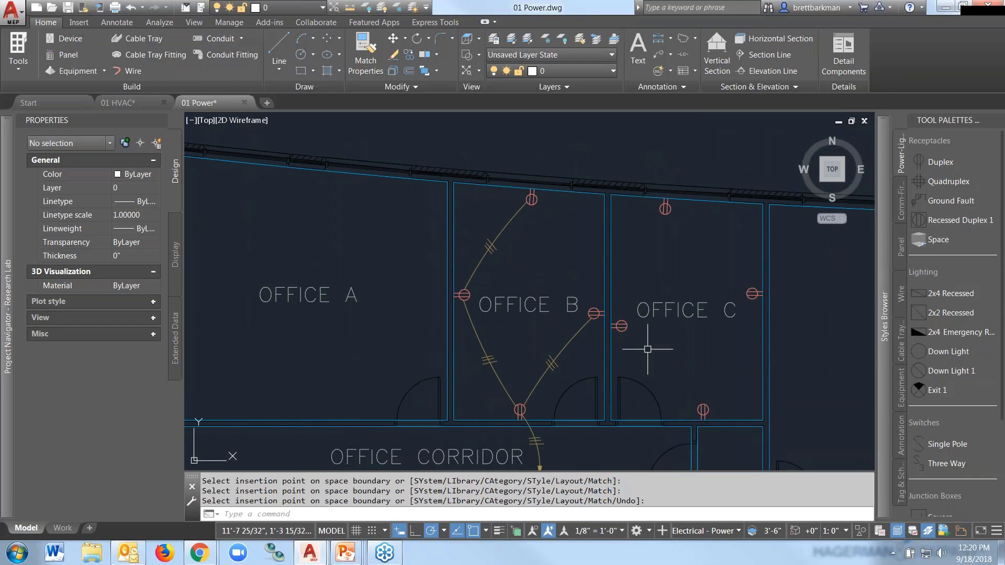
{"action": "left_click", "coordinate": [623, 320]}
{"action": "left_click", "coordinate": [702, 404]}
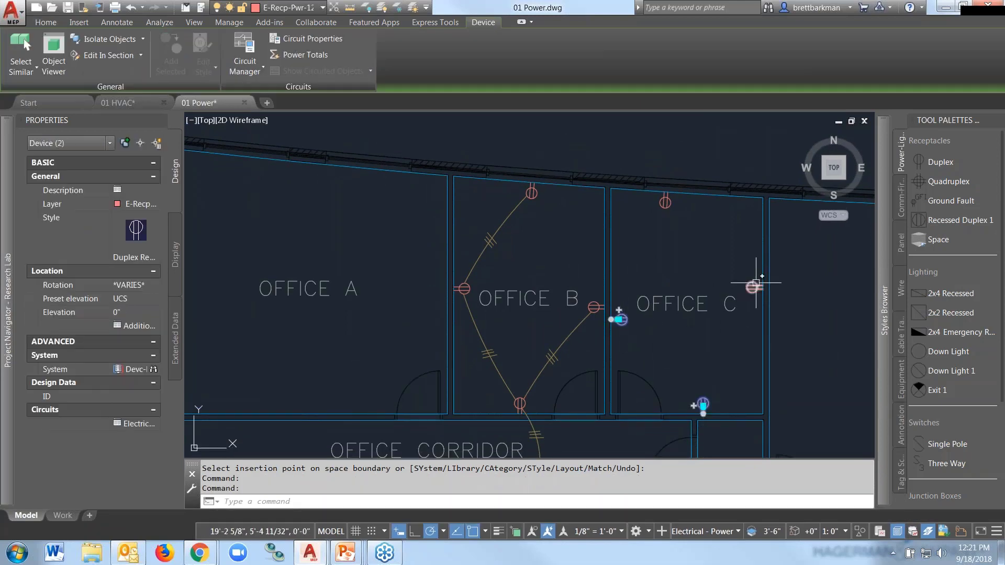
{"action": "left_click", "coordinate": [753, 286]}
{"action": "left_click", "coordinate": [665, 202]}
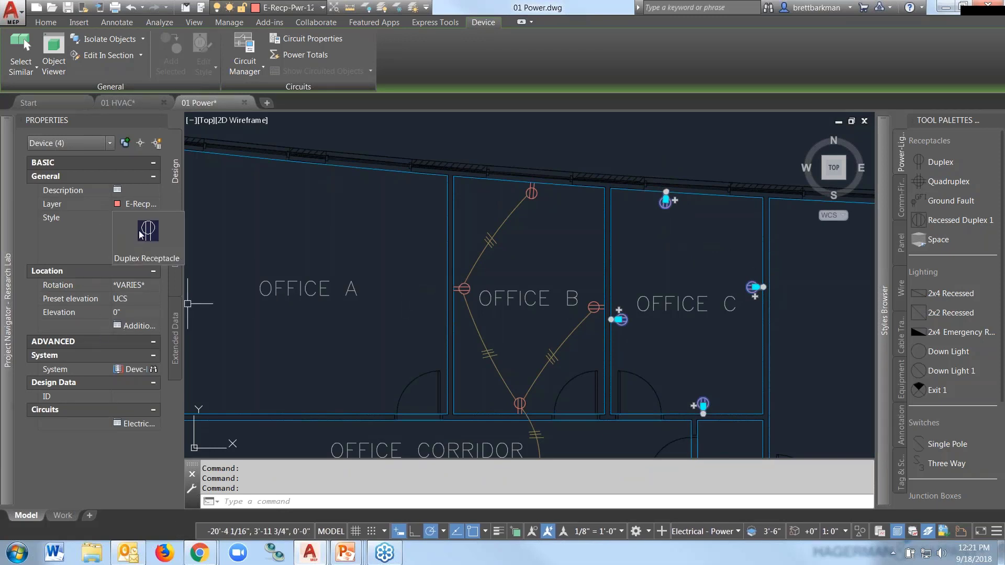
{"action": "scroll", "coordinate": [186, 231], "scroll_direction": "up", "scroll_amount": 2}
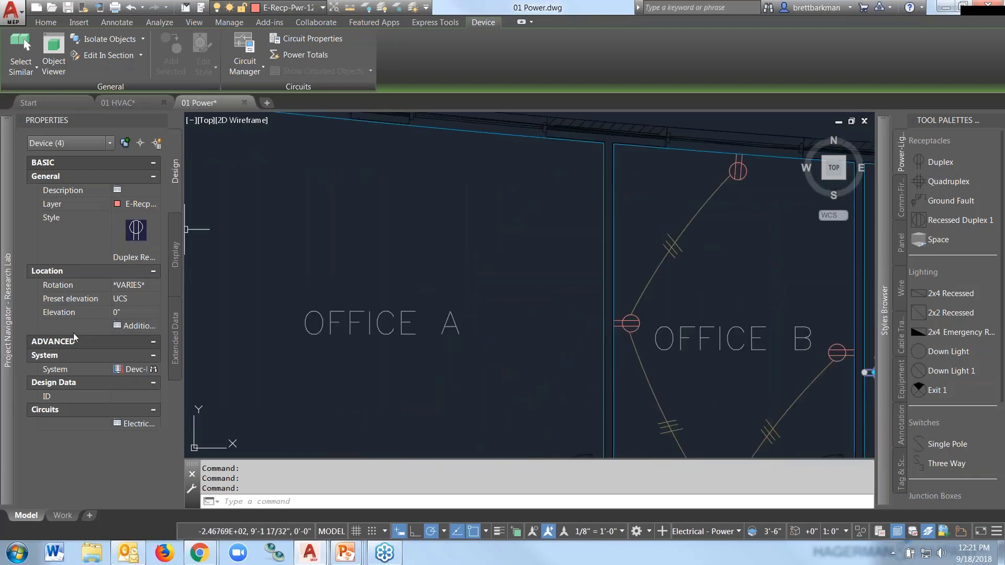
{"action": "scroll", "coordinate": [370, 325], "scroll_direction": "down", "scroll_amount": 2}
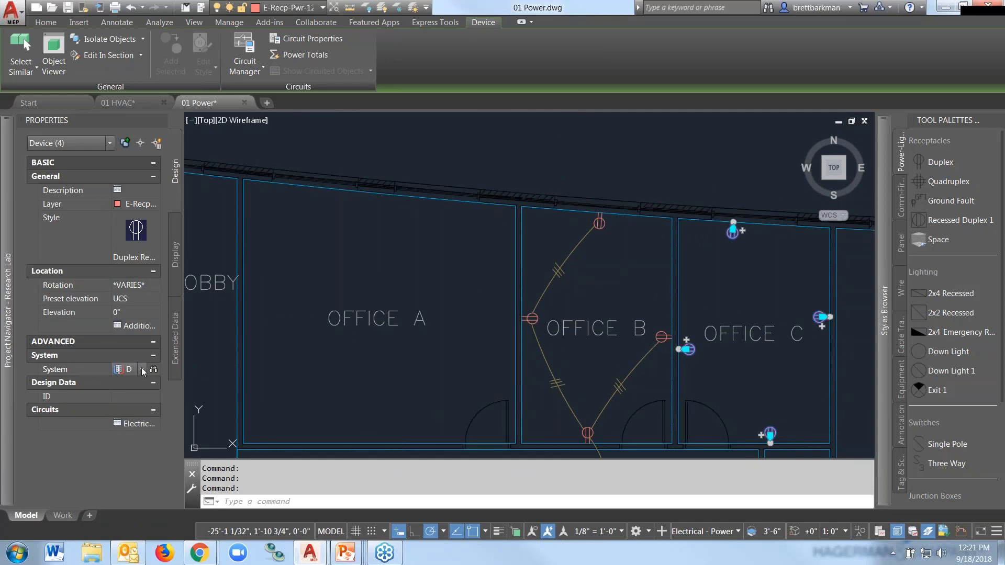
{"action": "left_click", "coordinate": [140, 370]}
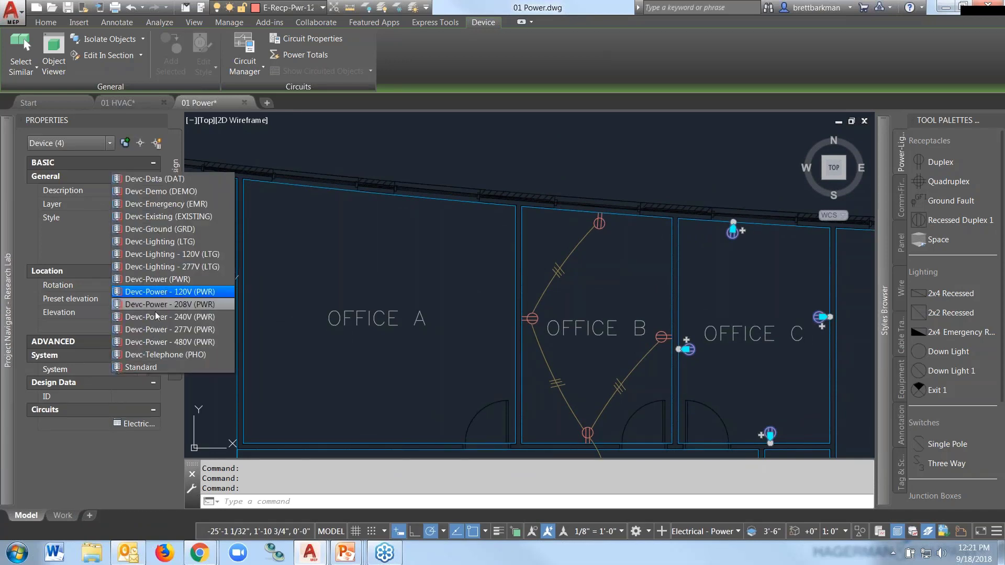
{"action": "left_click", "coordinate": [99, 457]}
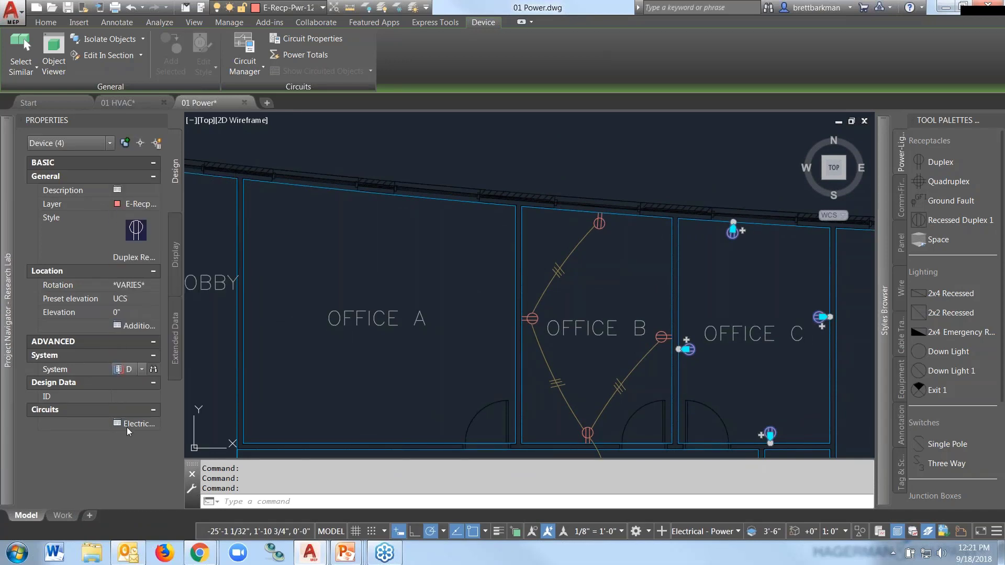
- Open the electrical properties of the selected Office C receptacles and set Load Phase 1 to 180 VA
{"action": "left_click", "coordinate": [126, 425]}
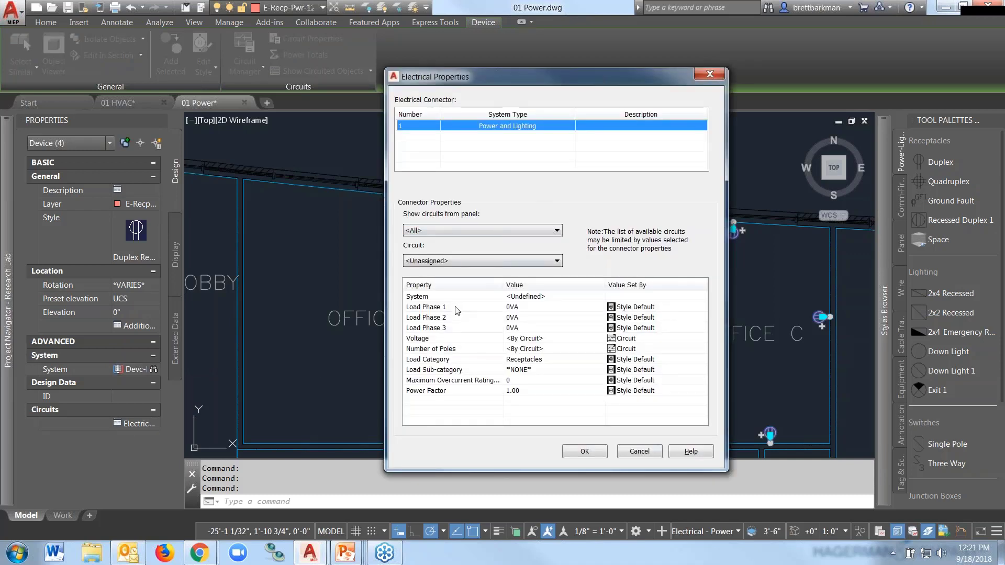
{"action": "left_click", "coordinate": [428, 307]}
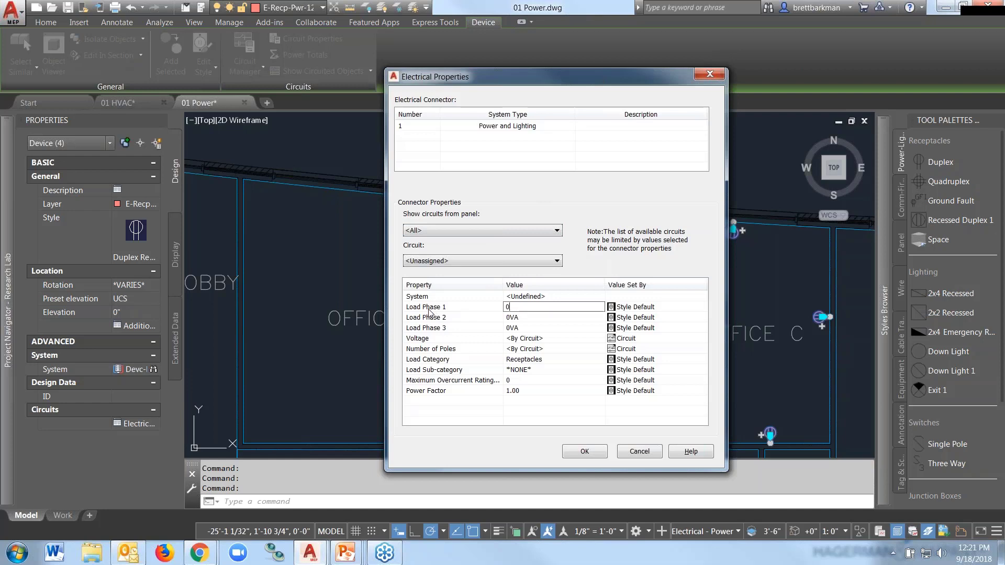
{"action": "double_click", "coordinate": [519, 310]}
{"action": "type", "text": "180"}
{"action": "key", "text": "Return"}
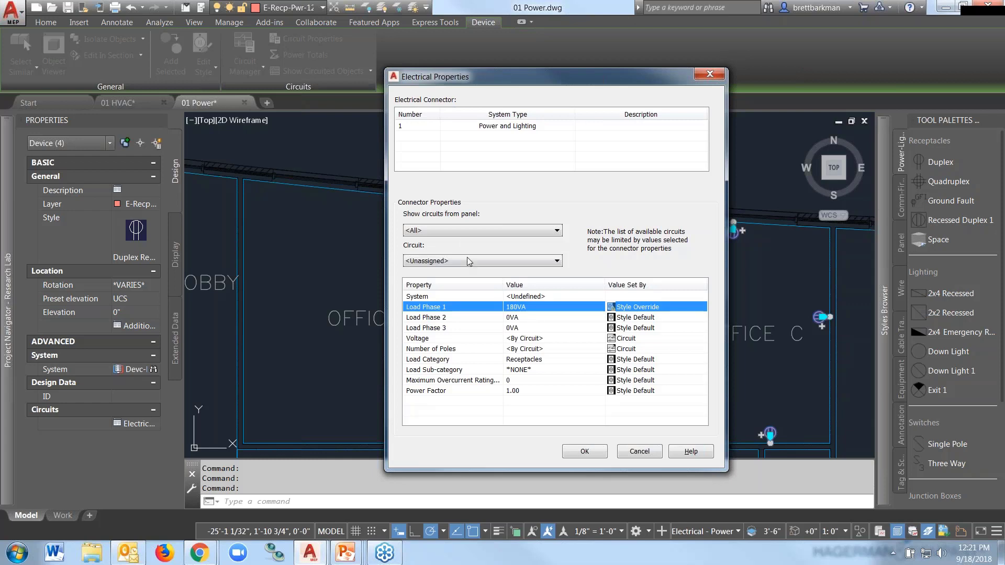
- Assign the selected Office C receptacles to circuit 8 of panel LP-1 (01 Electrical)
{"action": "left_click", "coordinate": [449, 230]}
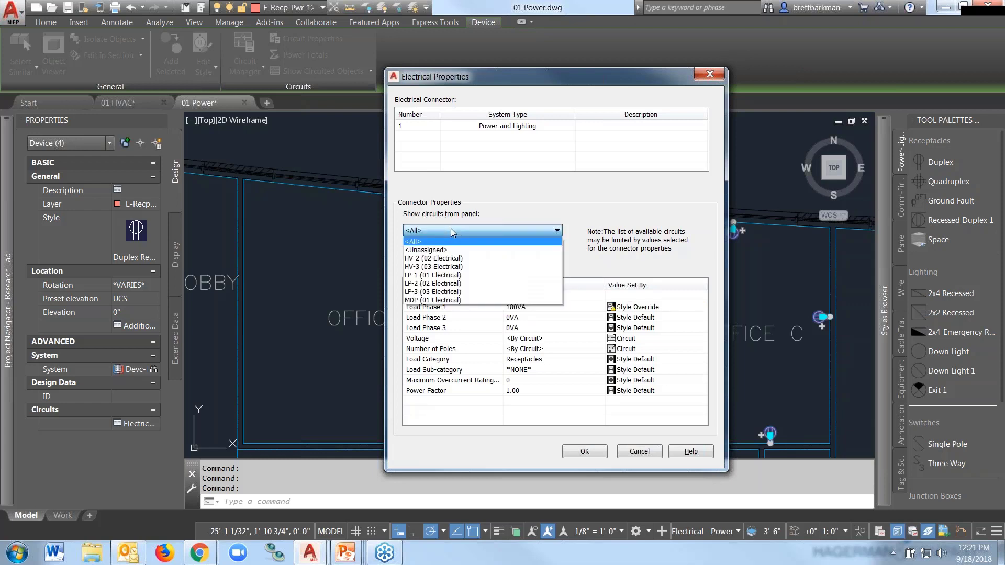
{"action": "left_click", "coordinate": [415, 276]}
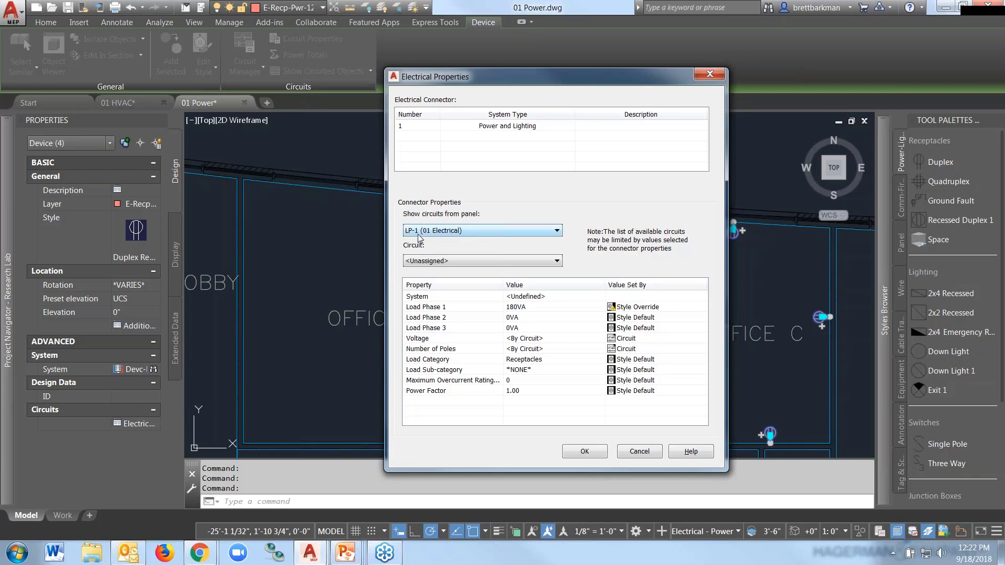
{"action": "left_click", "coordinate": [432, 261]}
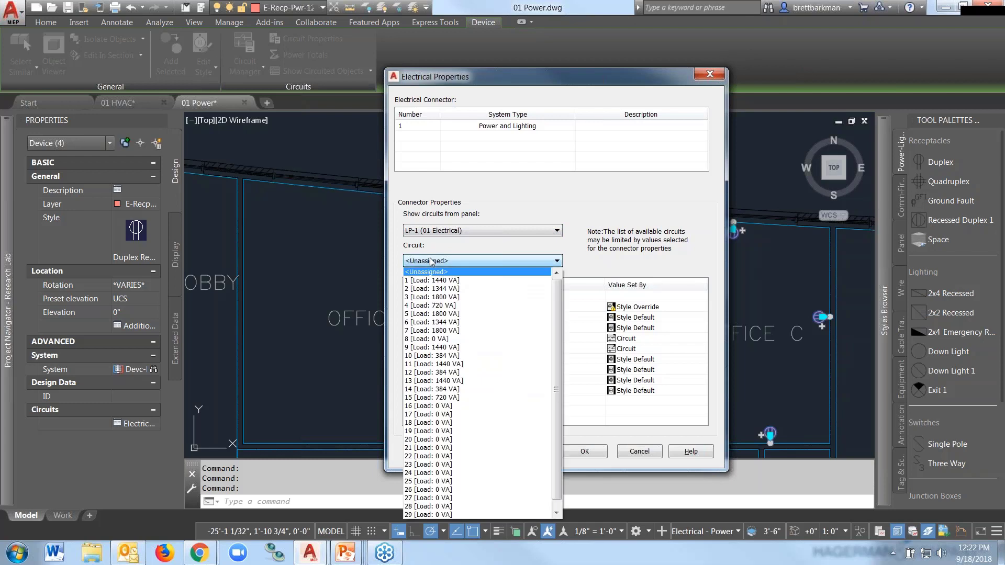
{"action": "left_click", "coordinate": [431, 339]}
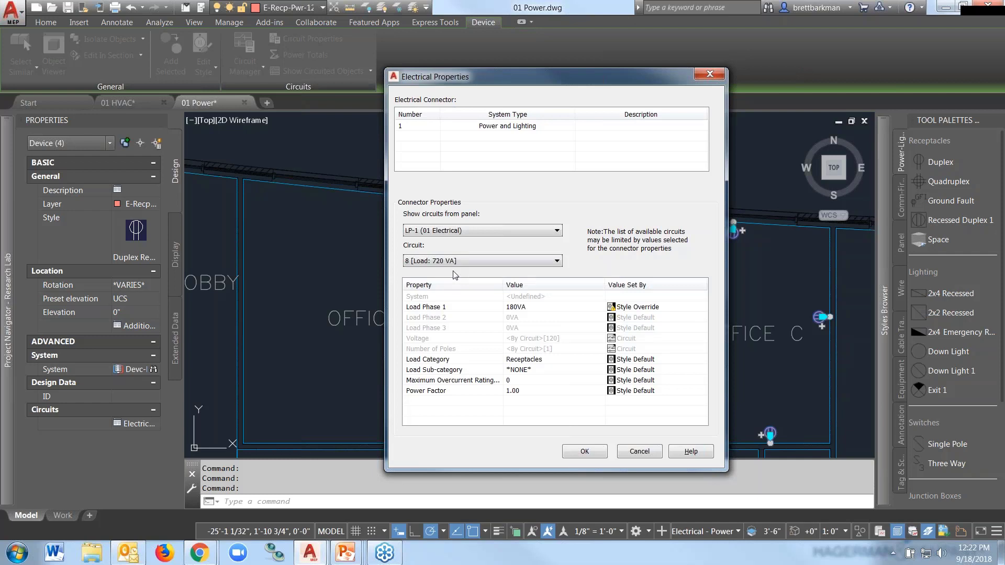
- Apply the electrical property changes to the four selected Office C receptacles
{"action": "left_click", "coordinate": [586, 451]}
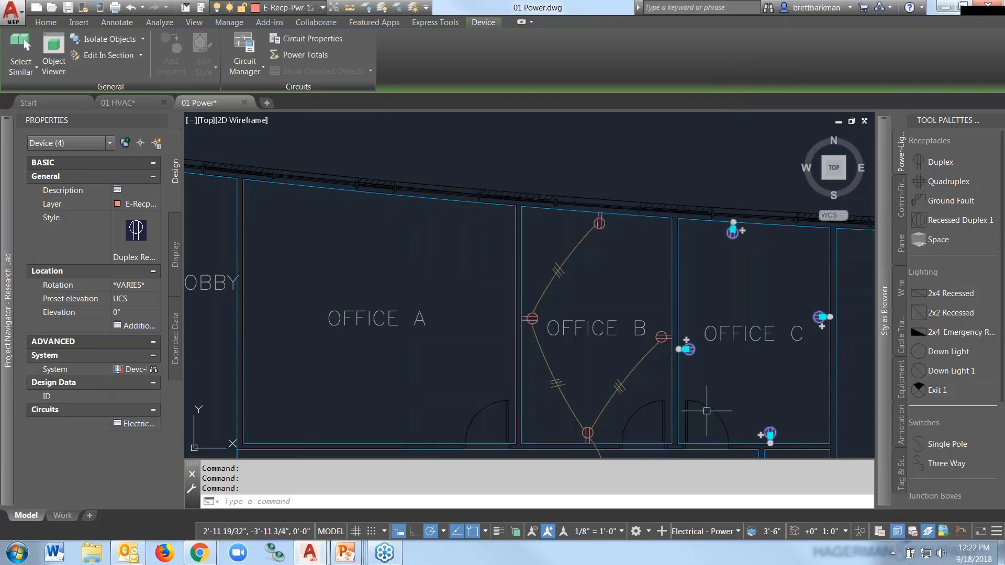
{"action": "scroll", "coordinate": [723, 315], "scroll_direction": "up", "scroll_amount": 2}
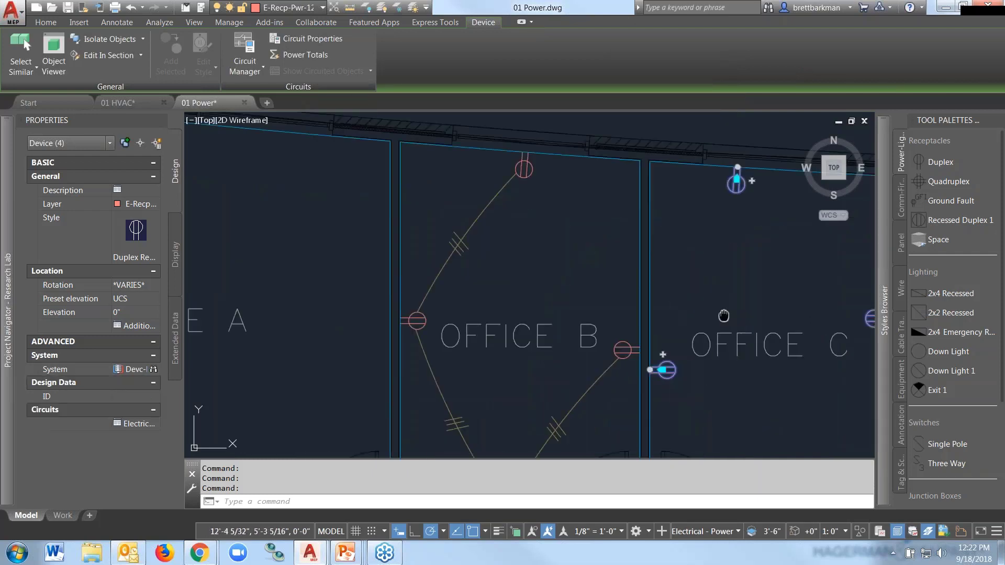
{"action": "middle_click_drag", "start_coordinate": [724, 316], "coordinate": [576, 262]}
{"action": "scroll", "coordinate": [578, 256], "scroll_direction": "down", "scroll_amount": 4}
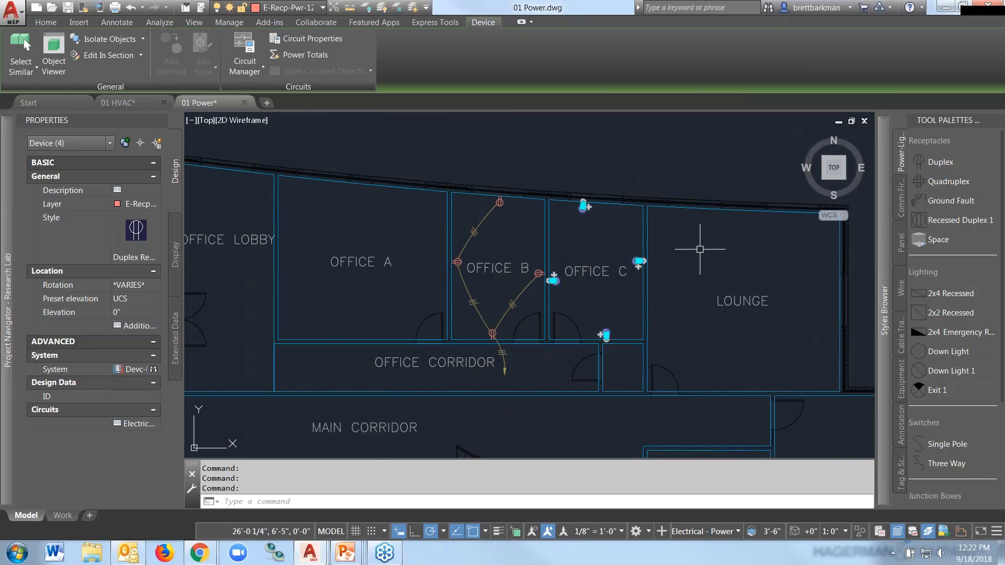
- Generate arc wires automatically between the Office C receptacles on circuit 8 of LP-1, using the 1 Pole CU THWN 75 wire style
{"action": "left_click", "coordinate": [902, 289]}
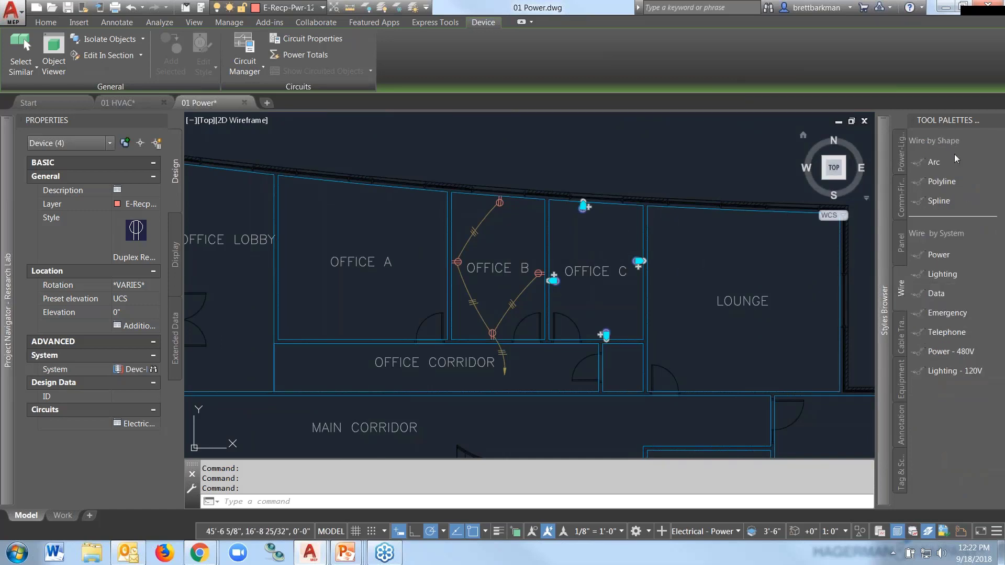
{"action": "left_click", "coordinate": [925, 163]}
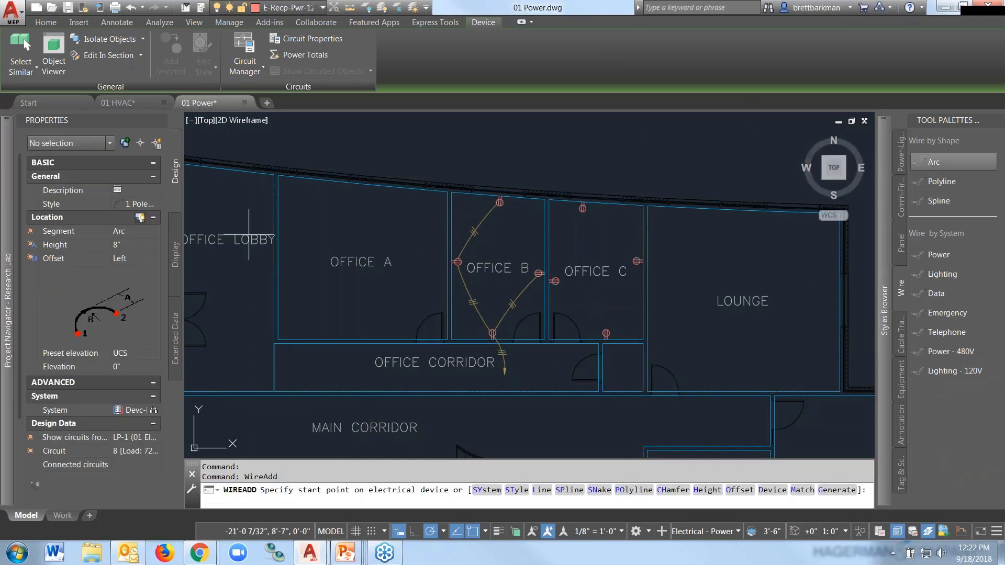
{"action": "left_click", "coordinate": [138, 205]}
{"action": "left_click", "coordinate": [155, 204]}
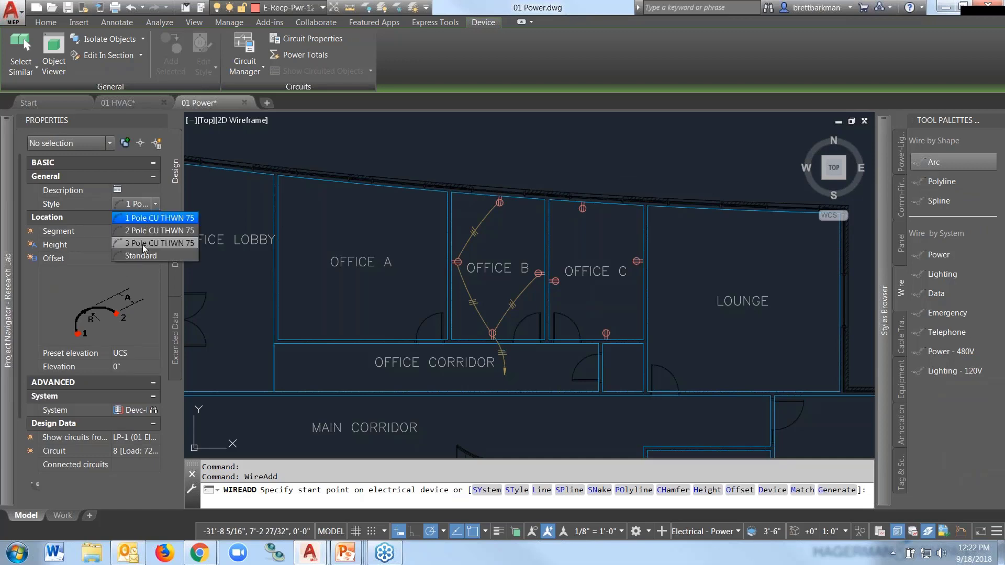
{"action": "left_click", "coordinate": [81, 290]}
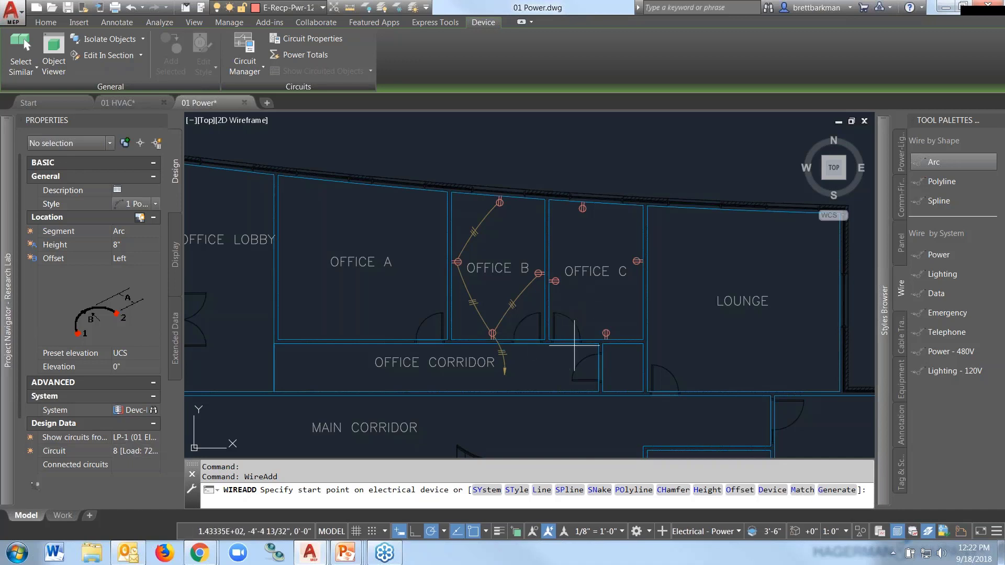
{"action": "scroll", "coordinate": [583, 225], "scroll_direction": "up", "scroll_amount": 4}
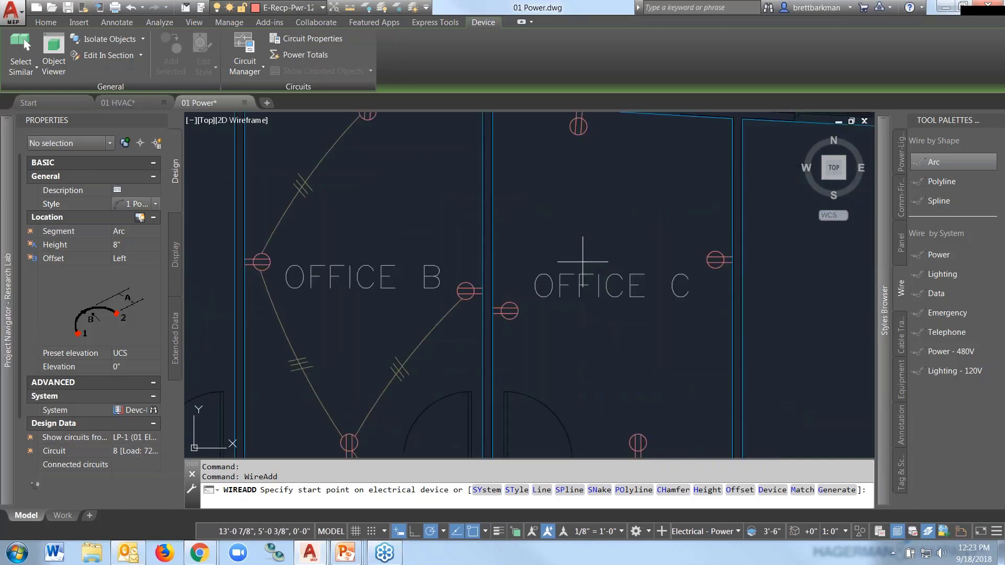
{"action": "scroll", "coordinate": [583, 261], "scroll_direction": "down", "scroll_amount": 4}
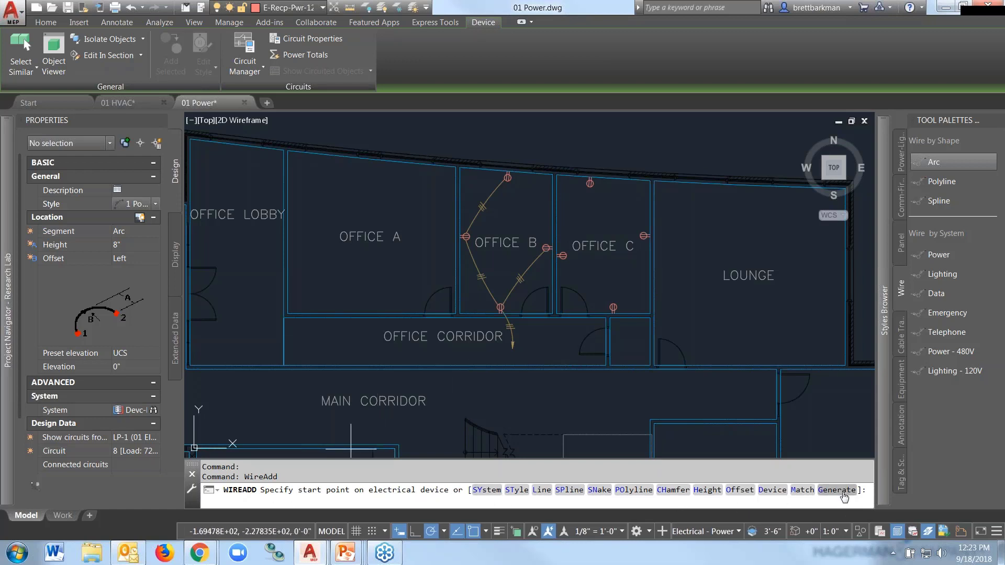
{"action": "left_click", "coordinate": [842, 491]}
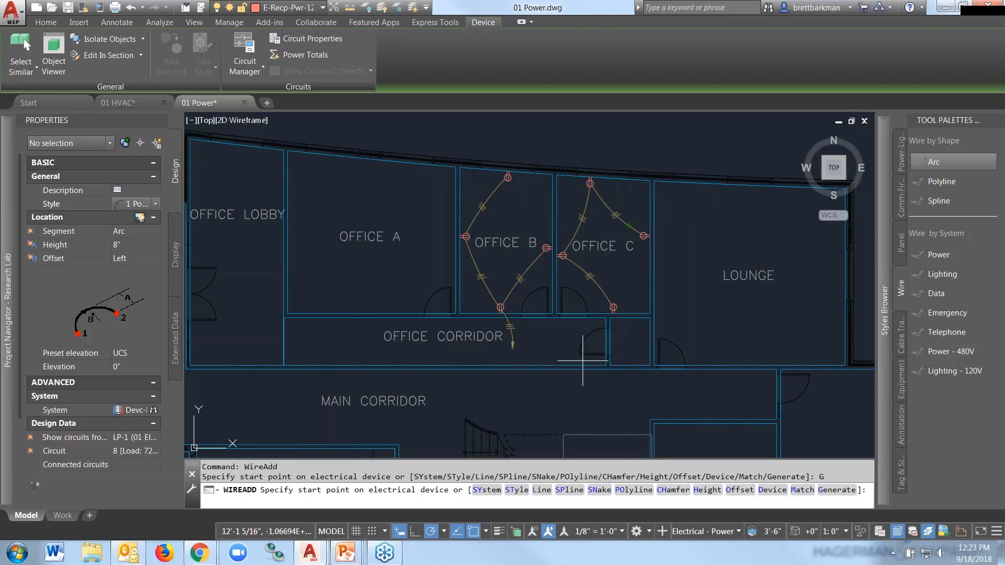
- Add an arc home run from the receptacle beside Office C's corridor wall, ending in the small room below it
{"action": "scroll", "coordinate": [530, 369], "scroll_direction": "up", "scroll_amount": 4}
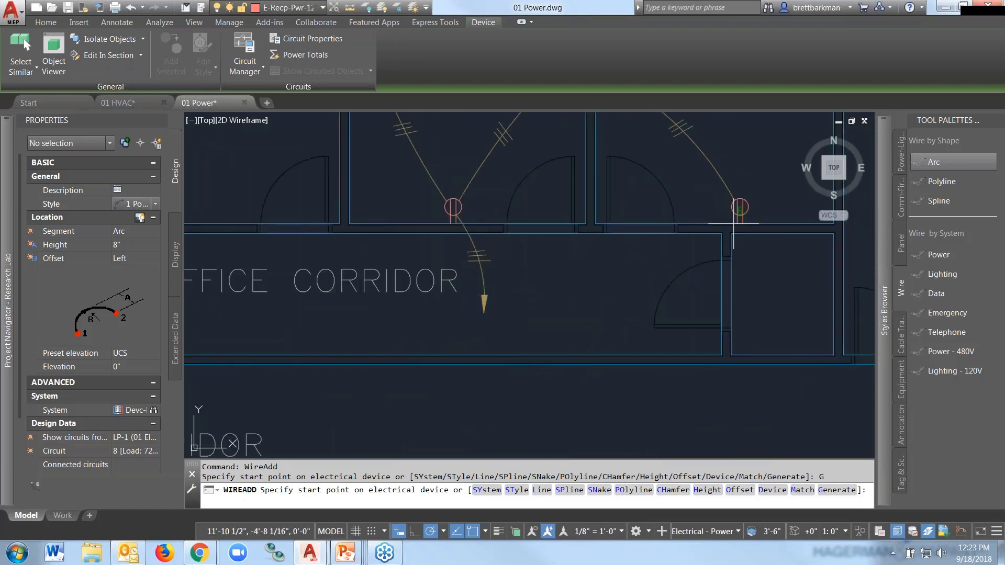
{"action": "left_click", "coordinate": [740, 209]}
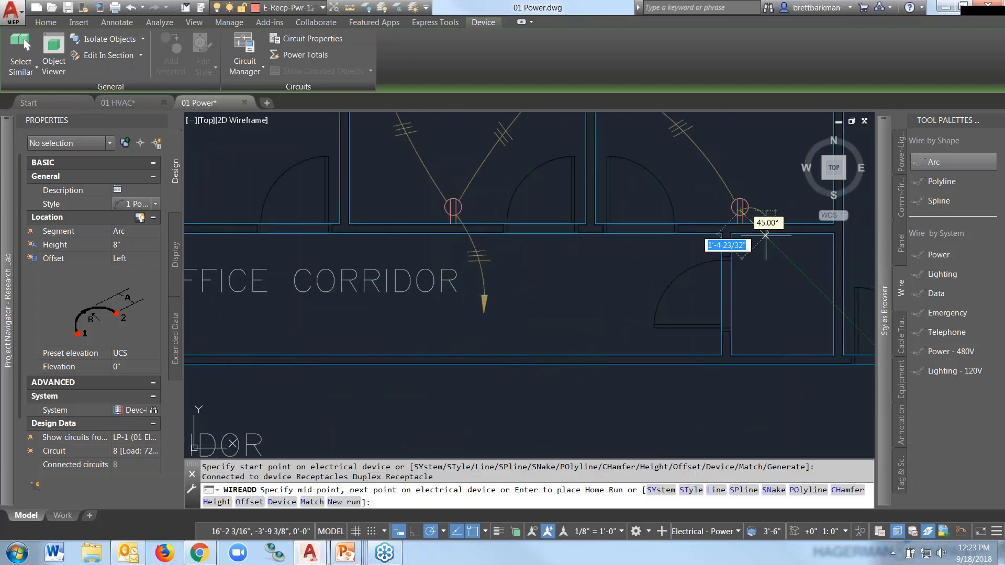
{"action": "key", "text": "Return"}
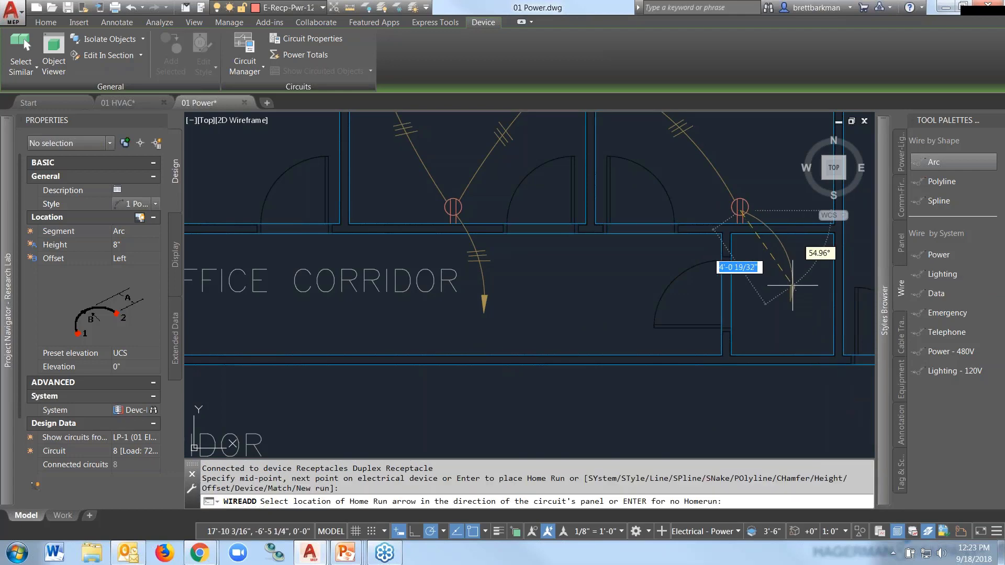
{"action": "left_click", "coordinate": [795, 289]}
{"action": "scroll", "coordinate": [581, 343], "scroll_direction": "down", "scroll_amount": 4}
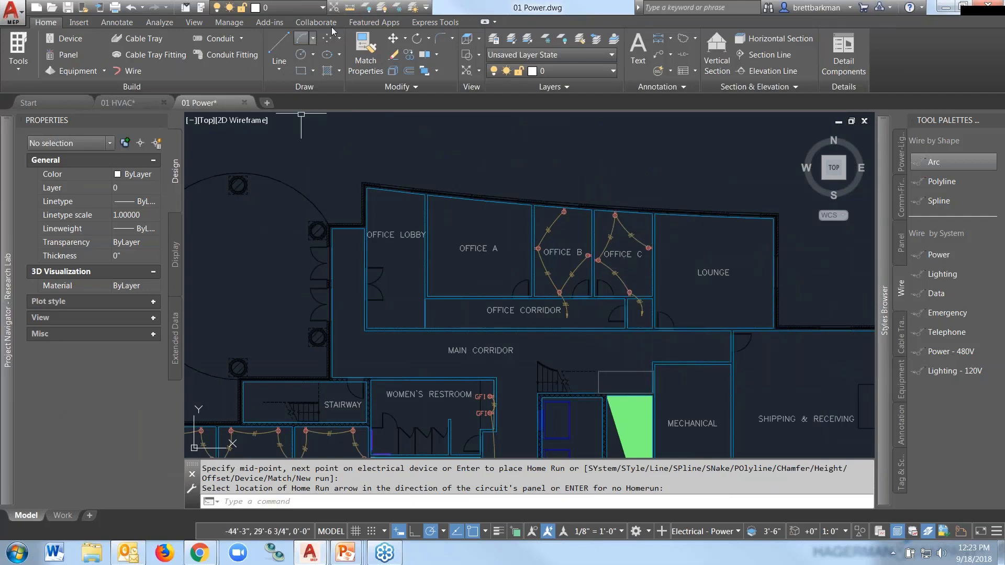
- Open the 01 Electrical construct from the project's Electrical constructs
{"action": "left_click", "coordinate": [333, 8]}
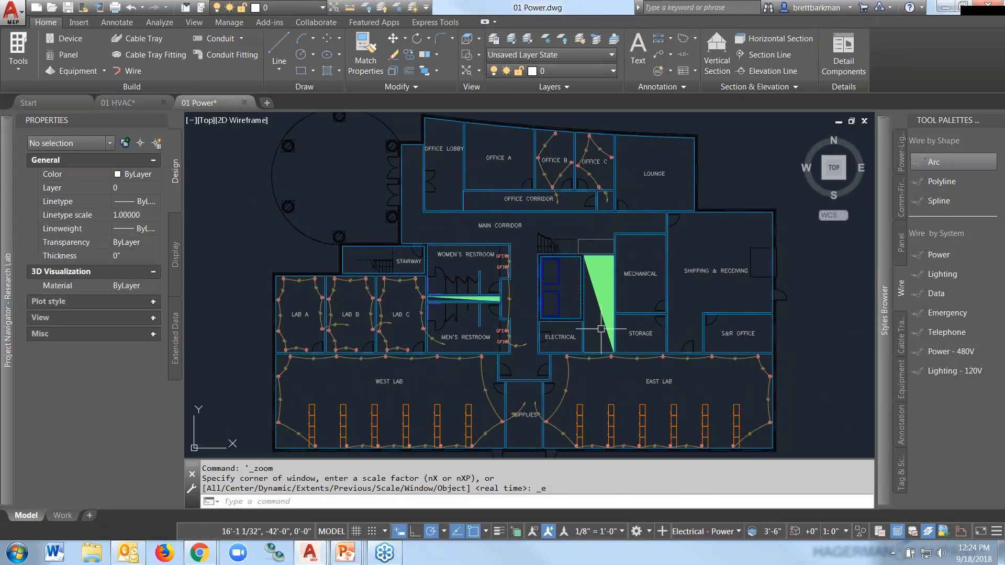
{"action": "scroll", "coordinate": [573, 342], "scroll_direction": "up", "scroll_amount": 8}
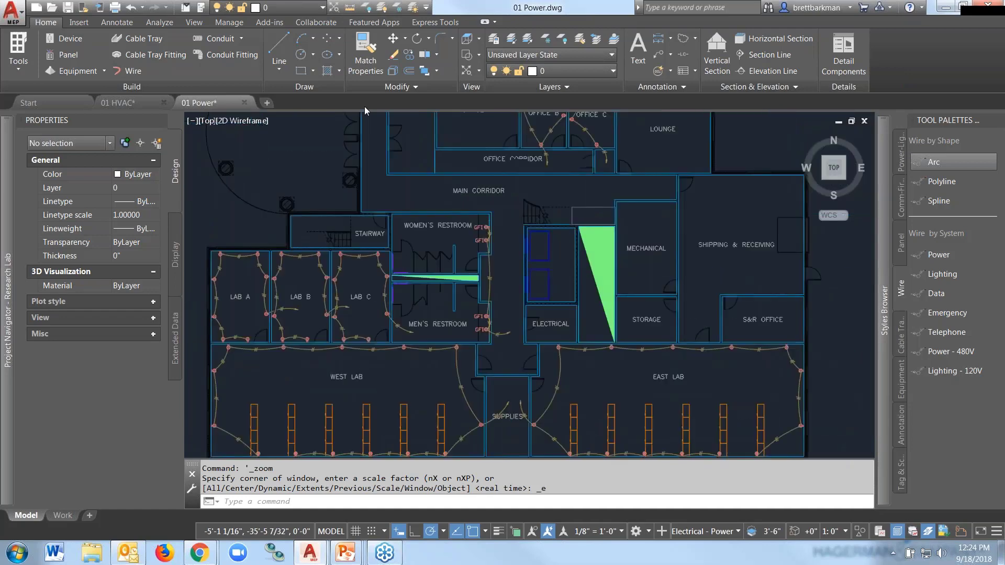
{"action": "mouse_move", "coordinate": [8, 236]}
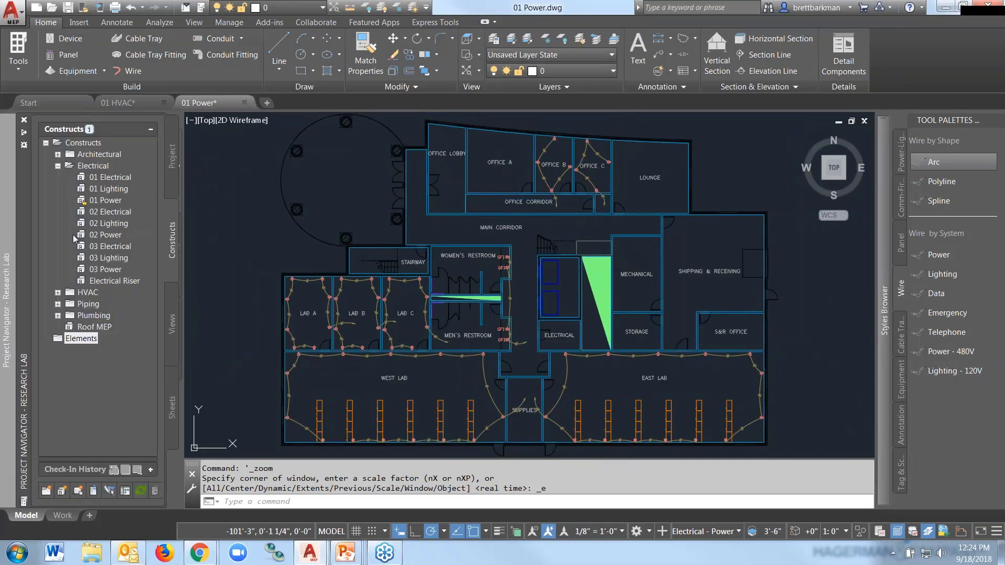
{"action": "left_click", "coordinate": [113, 178]}
{"action": "left_click", "coordinate": [115, 179]}
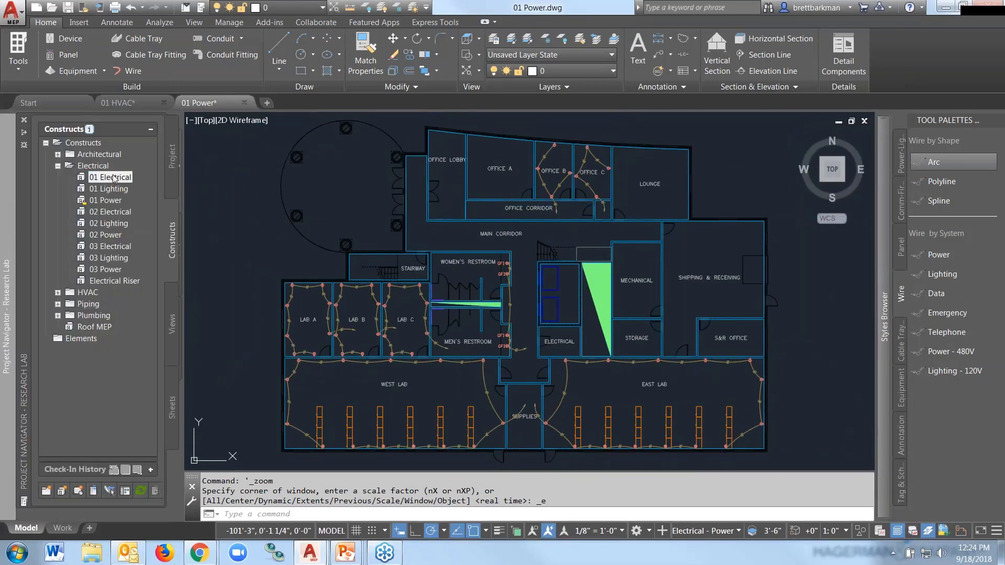
{"action": "double_click", "coordinate": [114, 179]}
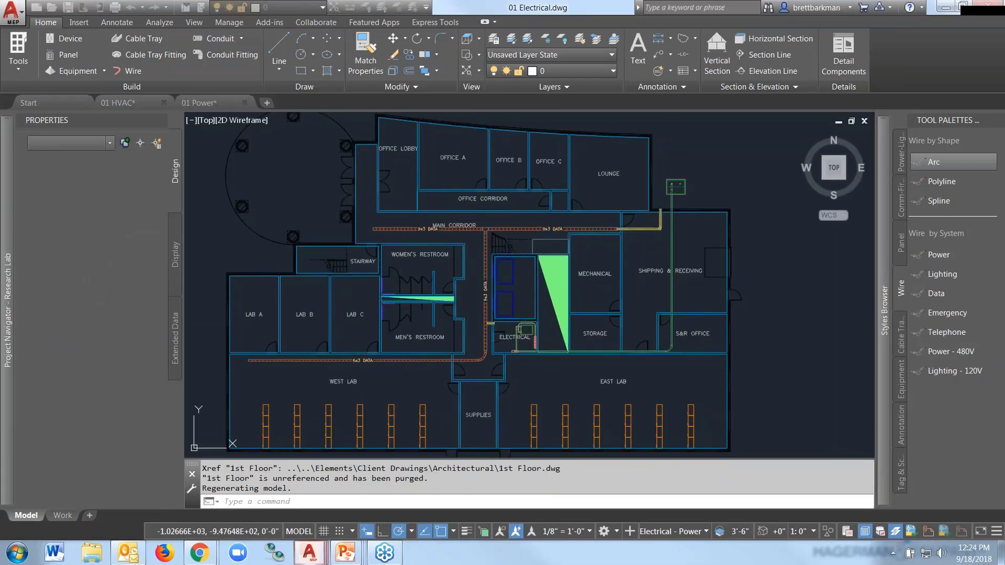
{"action": "left_click", "coordinate": [511, 391]}
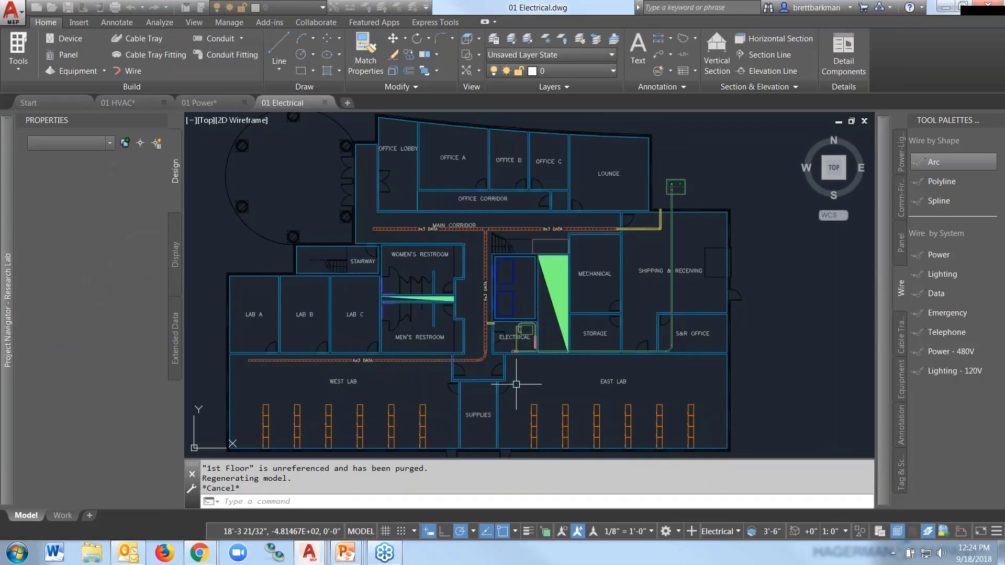
- Select panel LP-1 on the Electrical room's wall, examine its properties and location, and clear the selection
{"action": "scroll", "coordinate": [516, 345], "scroll_direction": "up", "scroll_amount": 6}
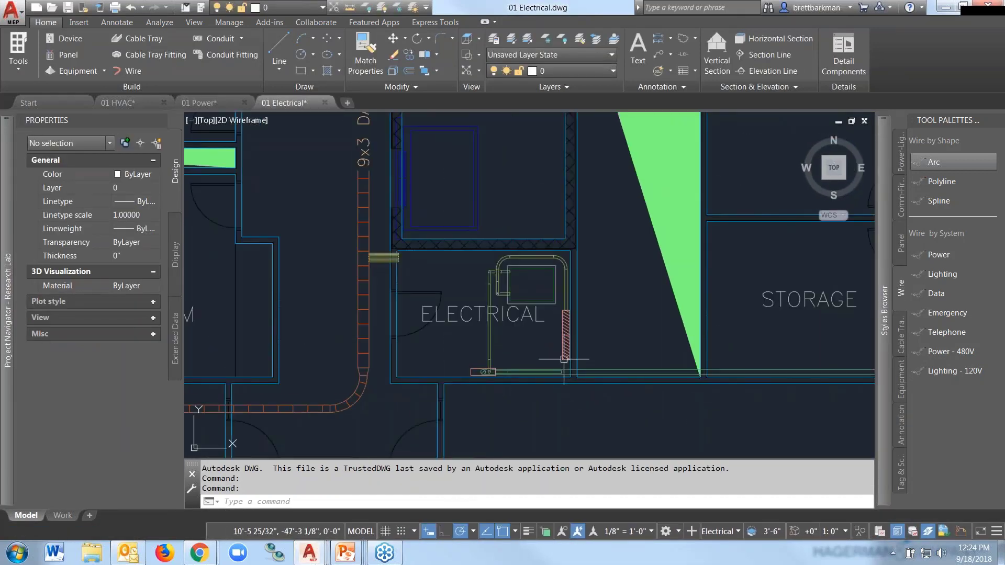
{"action": "left_click", "coordinate": [561, 338]}
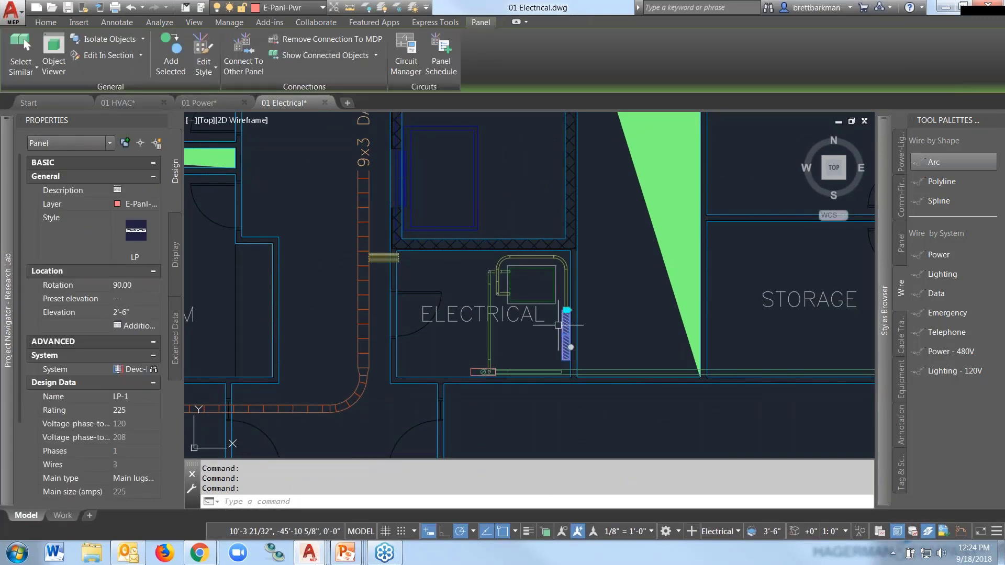
{"action": "scroll", "coordinate": [523, 314], "scroll_direction": "down", "scroll_amount": 4}
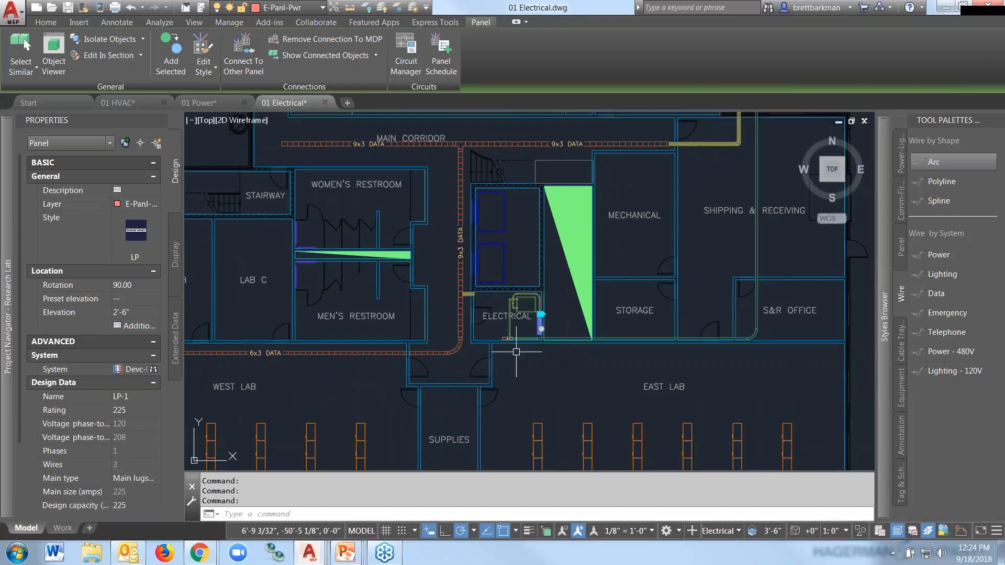
{"action": "scroll", "coordinate": [526, 321], "scroll_direction": "up", "scroll_amount": 2}
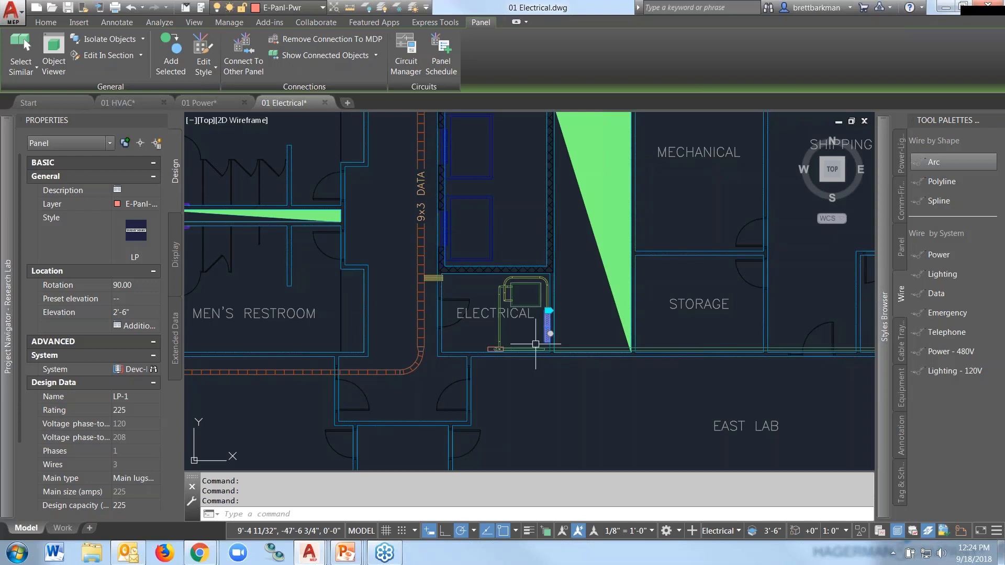
{"action": "key", "text": "Escape"}
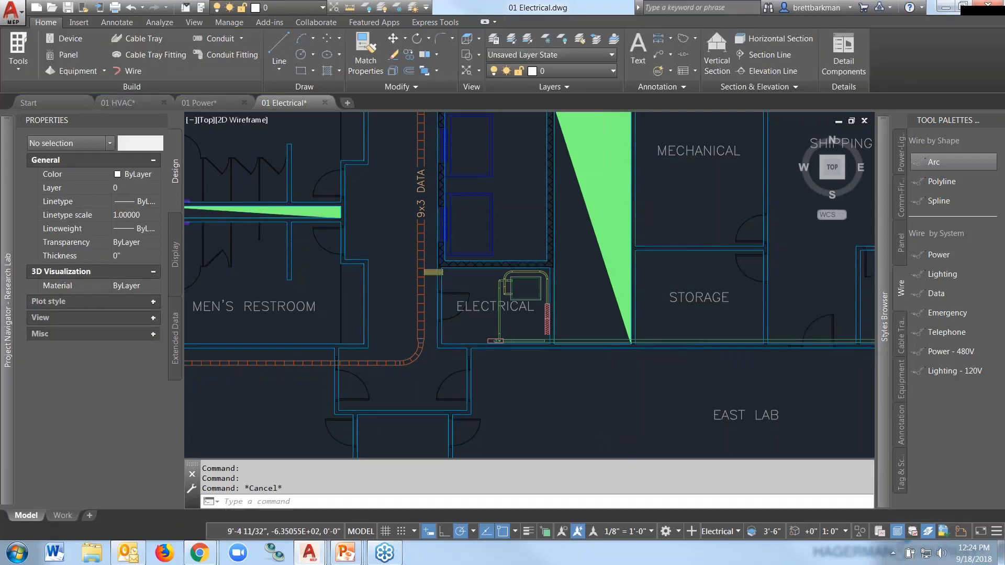
- Try the MEP Schematic display configuration on the whole floor plan and around the Electrical room, then switch to Electrical - Systems
{"action": "left_click", "coordinate": [334, 8]}
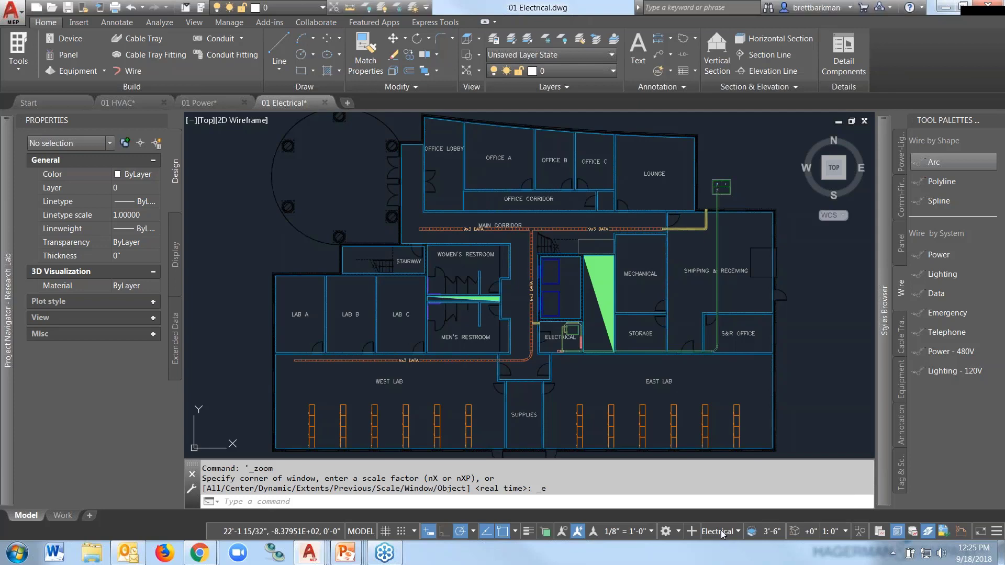
{"action": "left_click", "coordinate": [719, 532]}
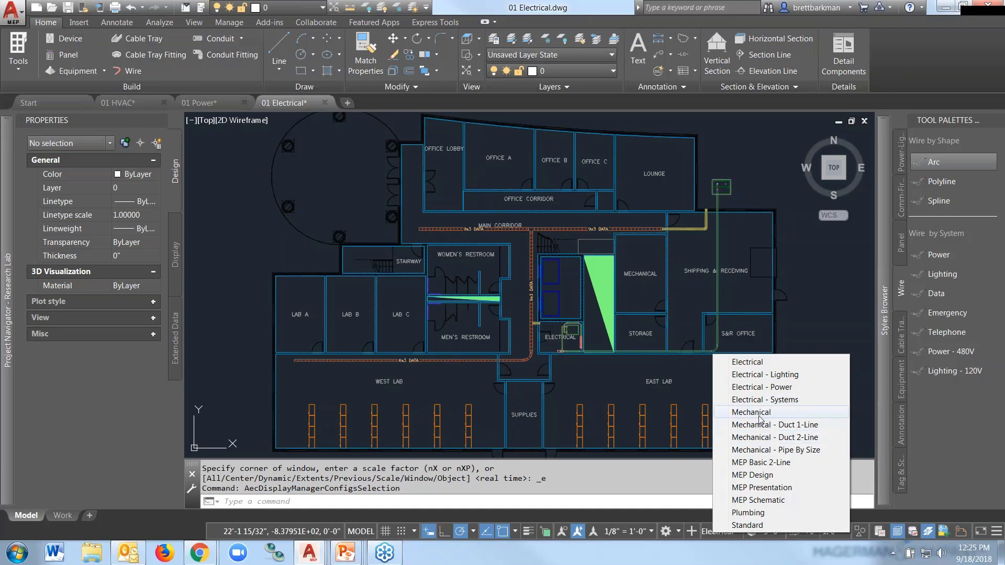
{"action": "left_click", "coordinate": [761, 498]}
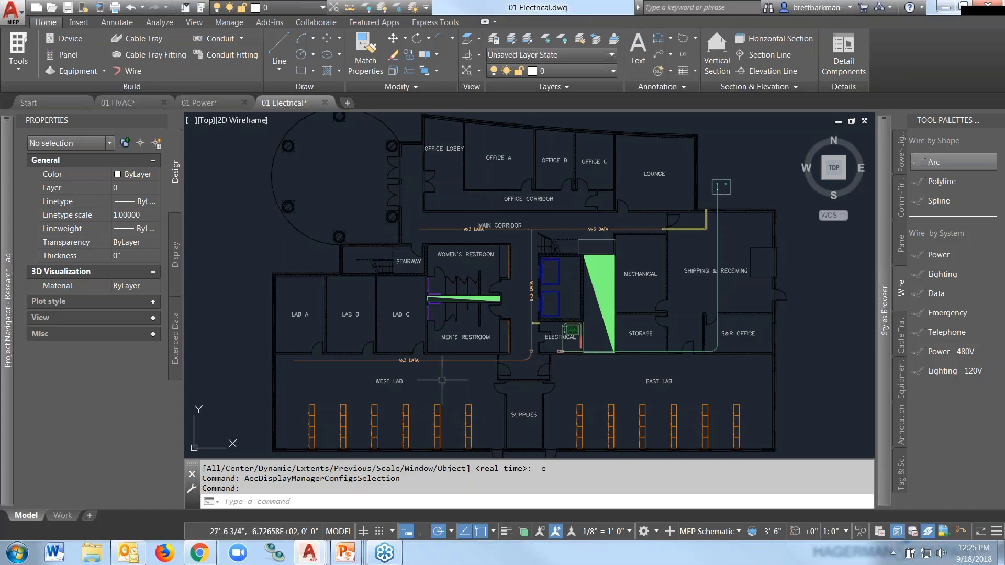
{"action": "scroll", "coordinate": [510, 361], "scroll_direction": "up", "scroll_amount": 5}
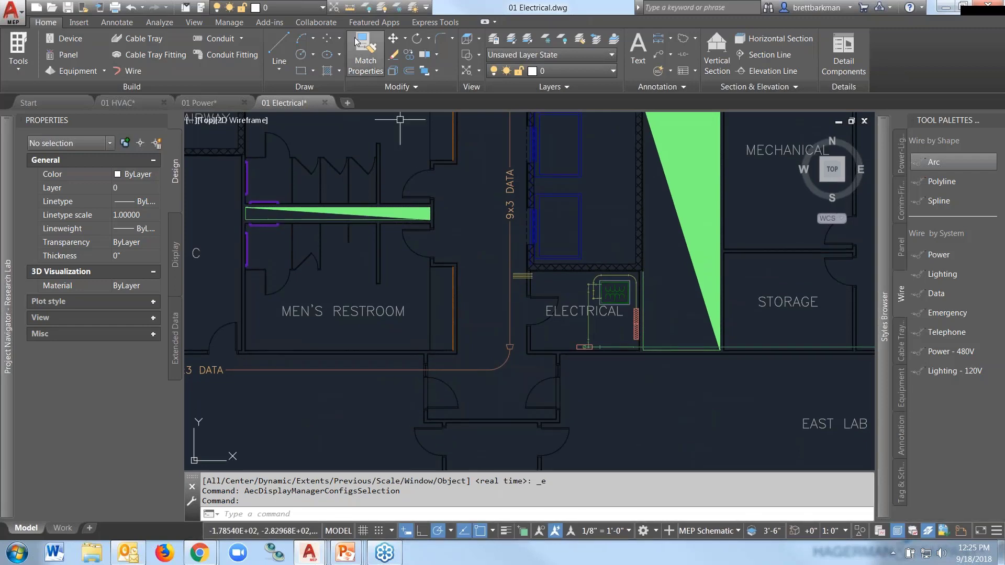
{"action": "left_click", "coordinate": [334, 8]}
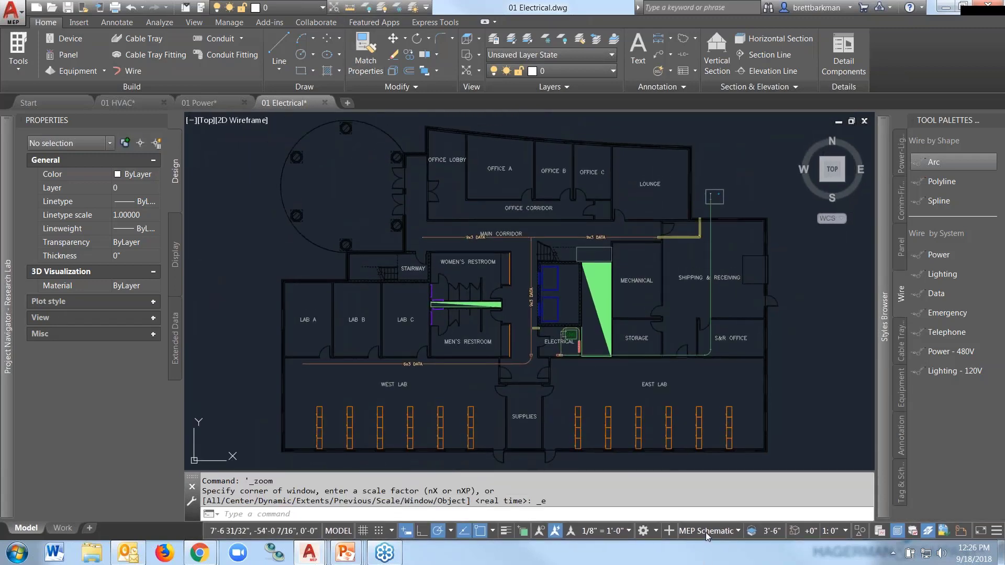
{"action": "left_click", "coordinate": [705, 532]}
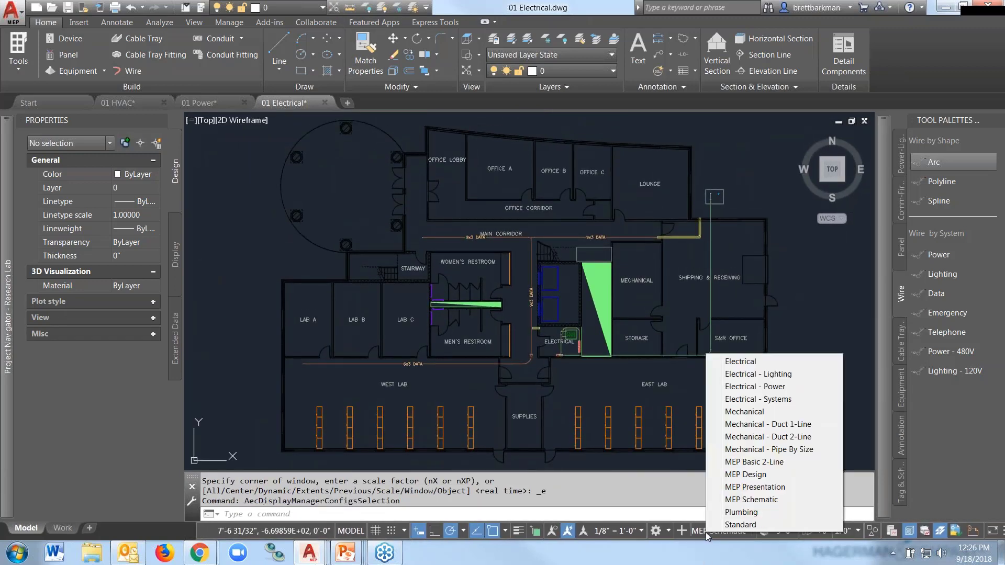
{"action": "left_click", "coordinate": [755, 398]}
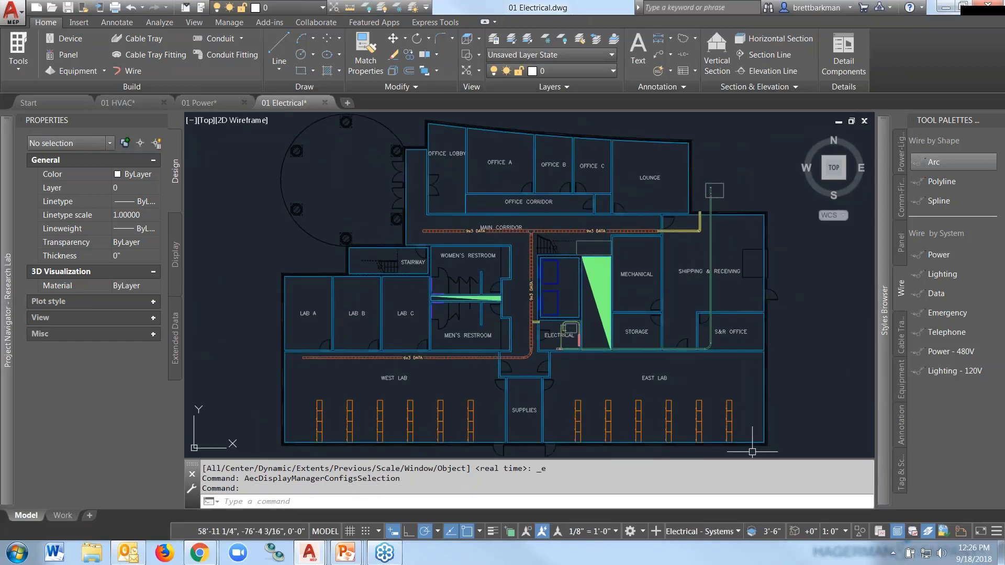
- Try the MEP Presentation and Standard display configurations on the floor plan, then switch to the Electrical configuration
{"action": "left_click", "coordinate": [696, 532]}
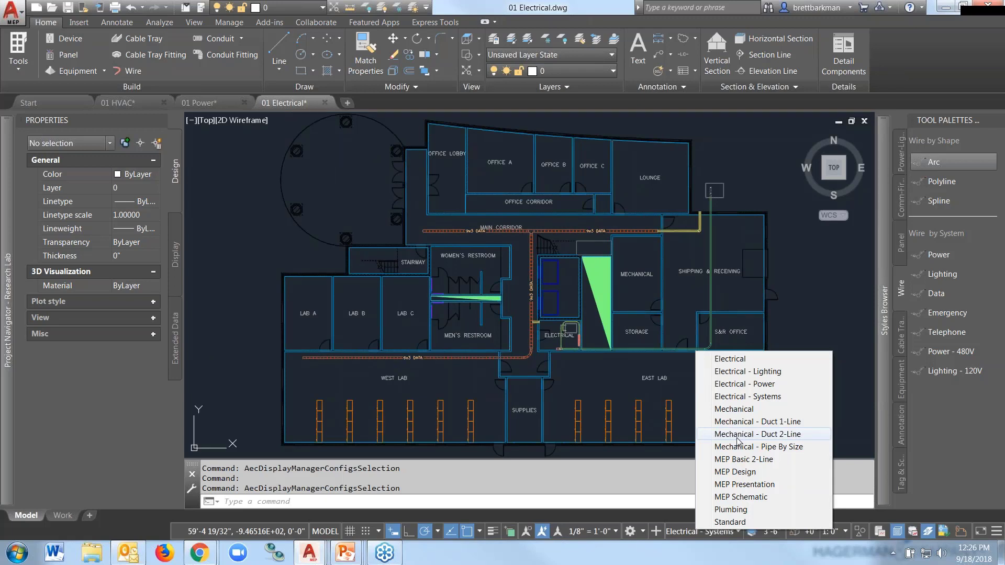
{"action": "left_click", "coordinate": [753, 469]}
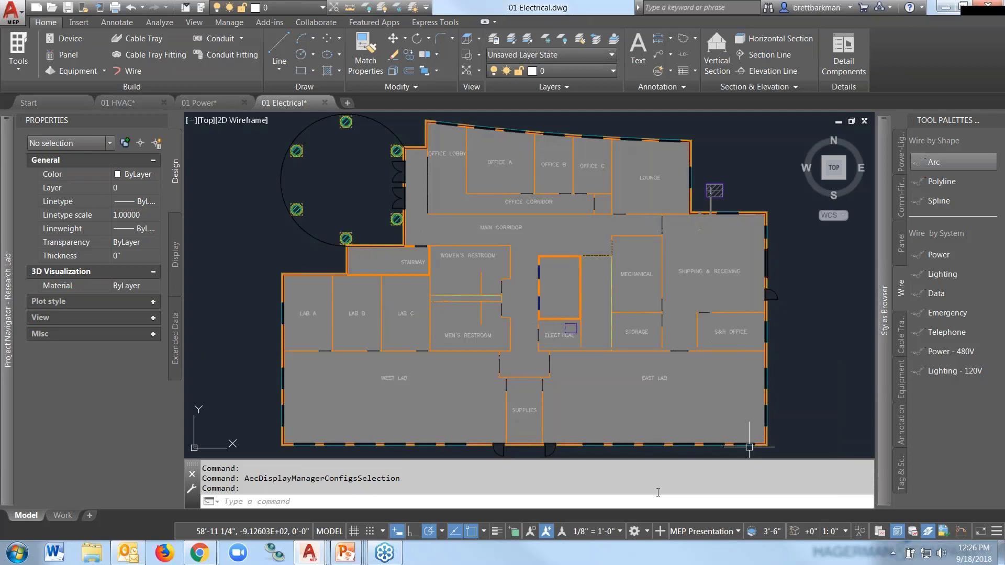
{"action": "left_click", "coordinate": [708, 527]}
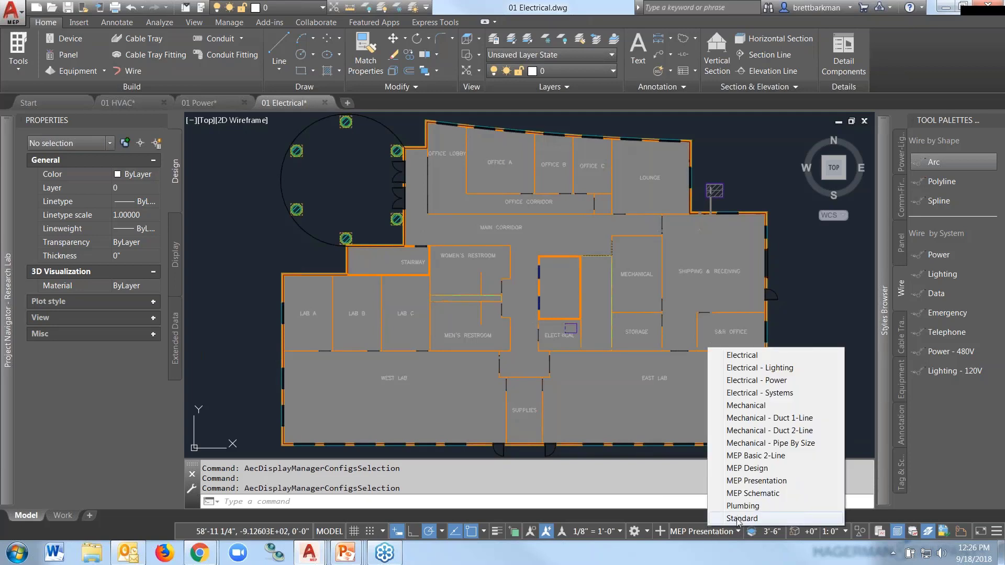
{"action": "left_click", "coordinate": [741, 518]}
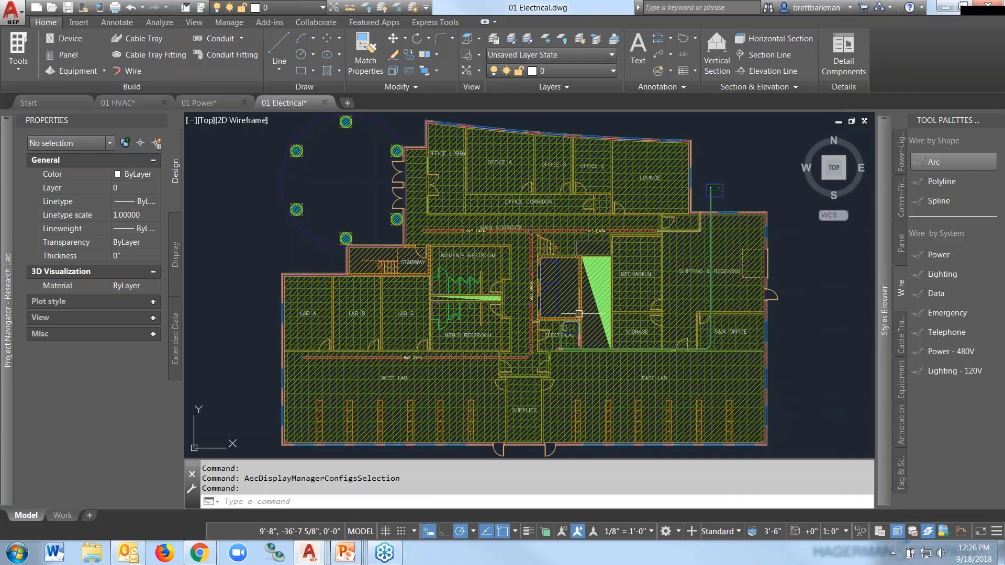
{"action": "left_click", "coordinate": [723, 532]}
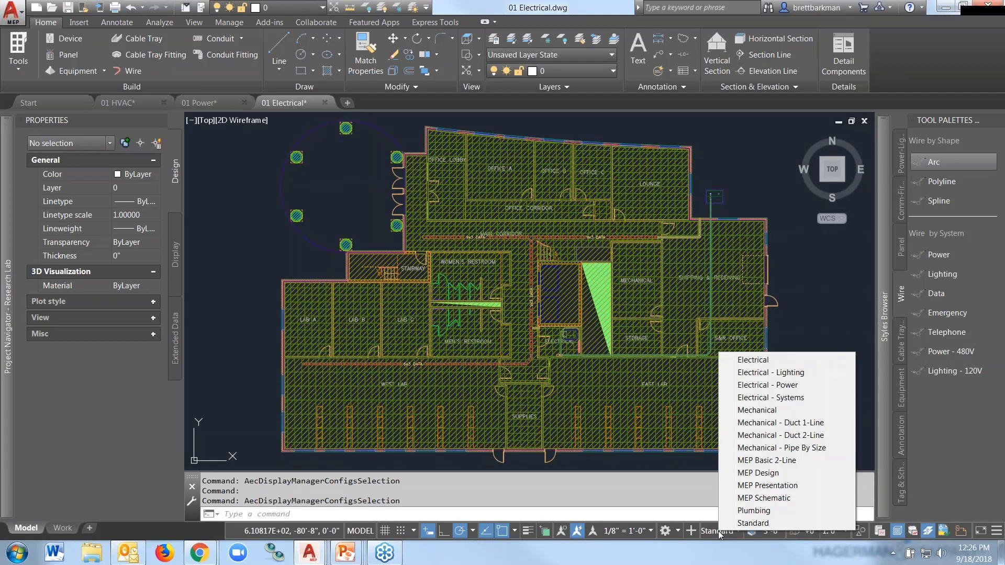
{"action": "left_click", "coordinate": [753, 361]}
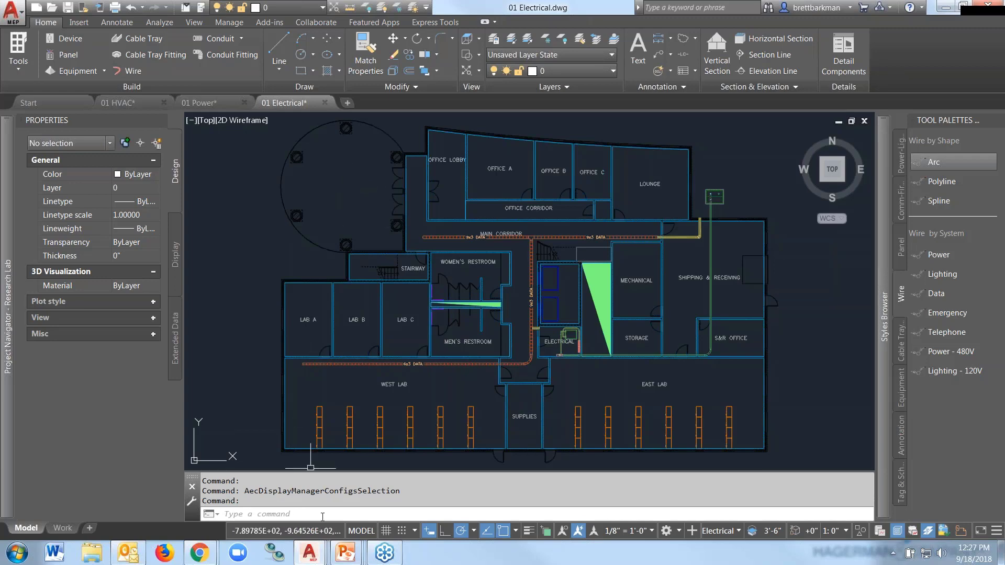
- Switch to the PowerPoint slide show and advance it to the Hagerman & Co. Resources slide
{"action": "mouse_move", "coordinate": [315, 558]}
{"action": "mouse_move", "coordinate": [345, 554]}
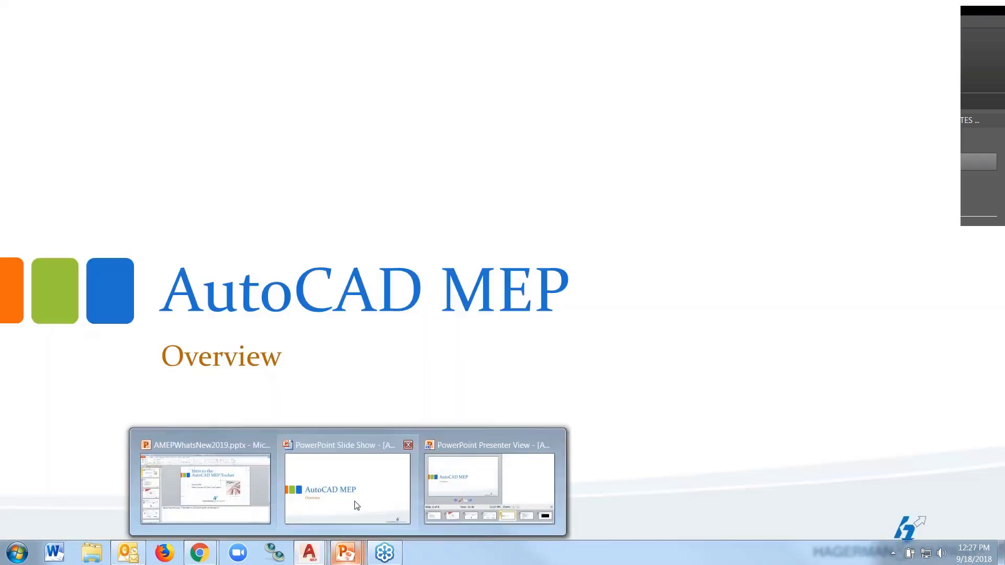
{"action": "left_click", "coordinate": [356, 505]}
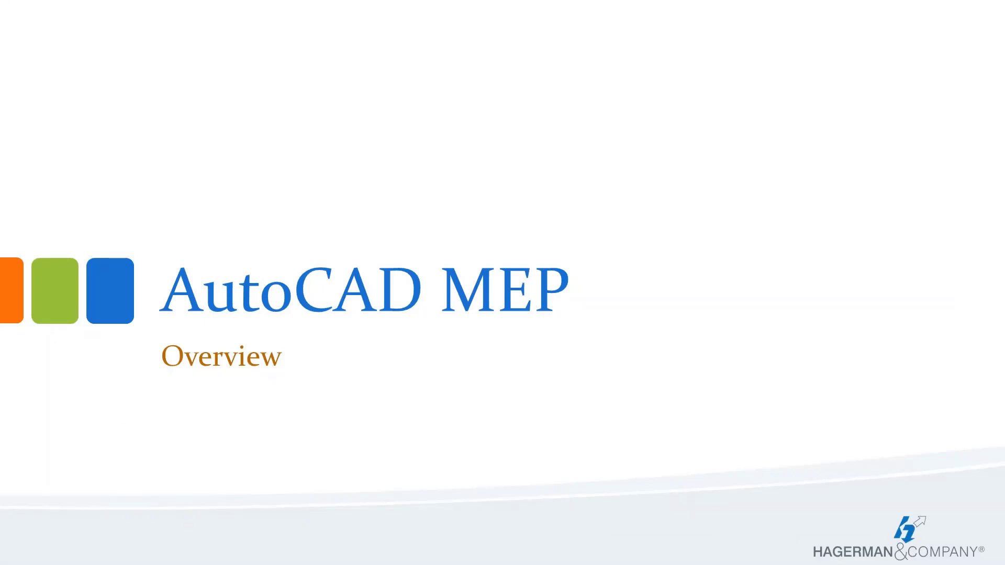
{"action": "key", "text": "Right"}
{"action": "key", "text": "Right"}
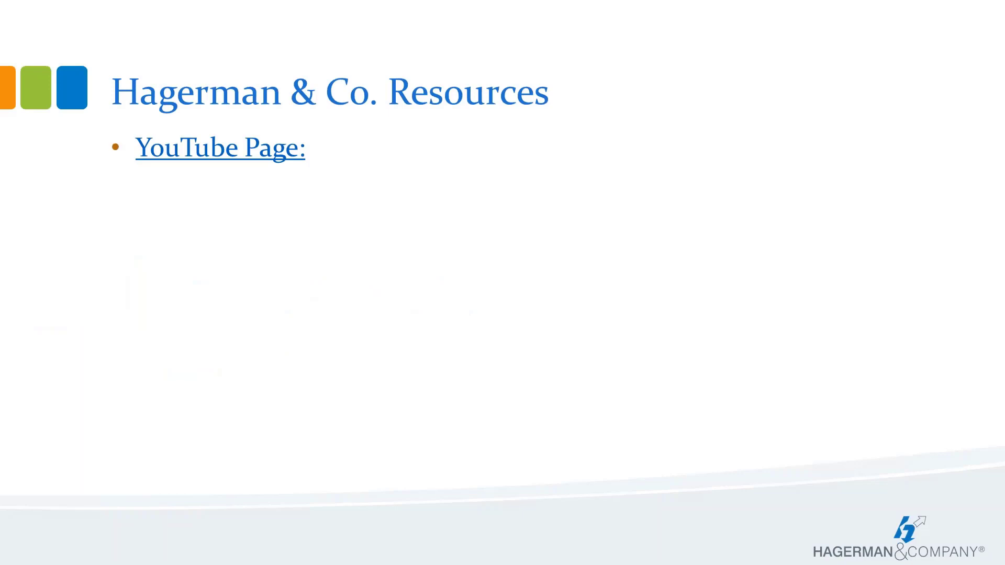
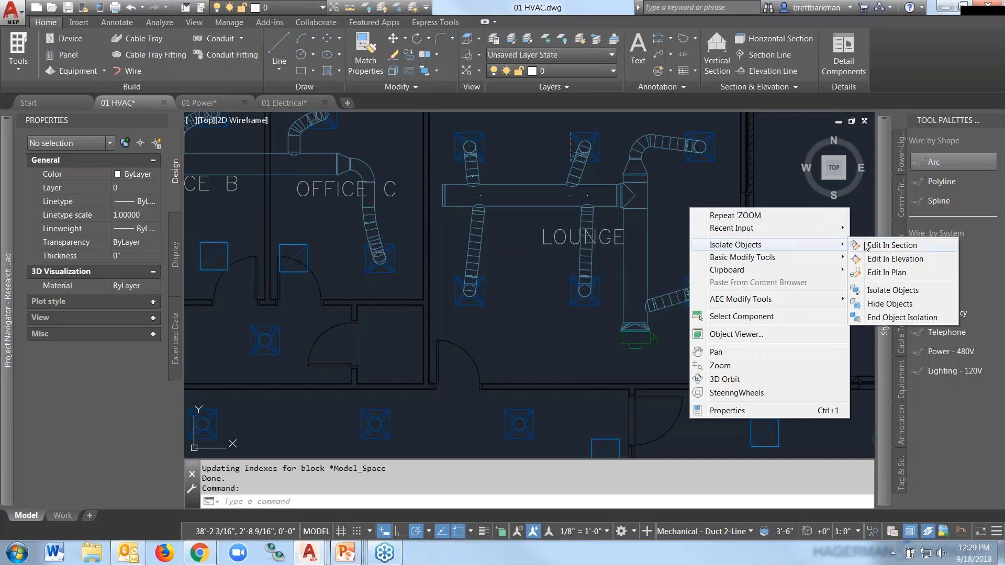
- End the object isolation in the 01 HVAC drawing to restore the hidden Lounge air terminals
{"action": "left_click", "coordinate": [886, 318]}
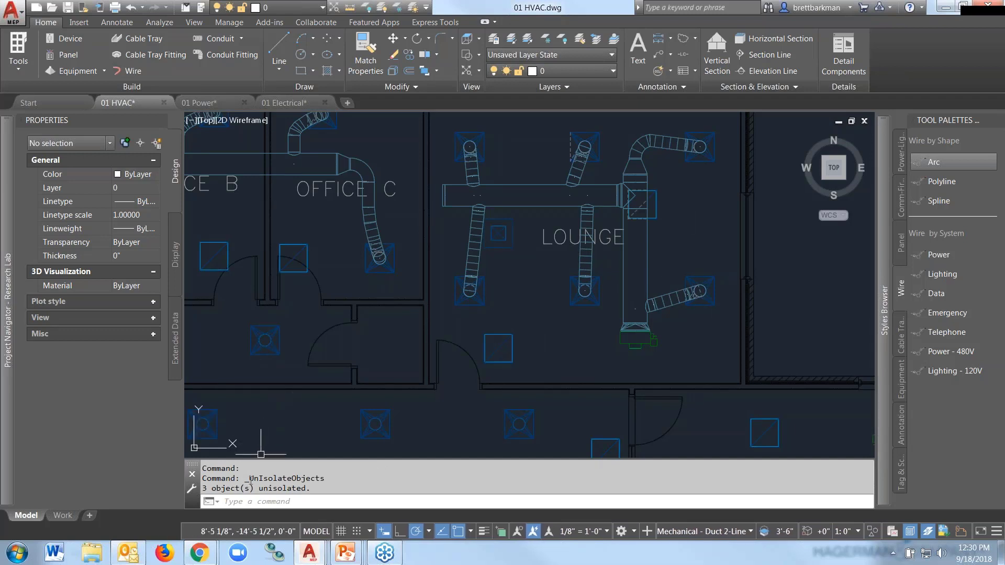
{"action": "left_click_drag", "start_coordinate": [251, 479], "coordinate": [326, 480]}
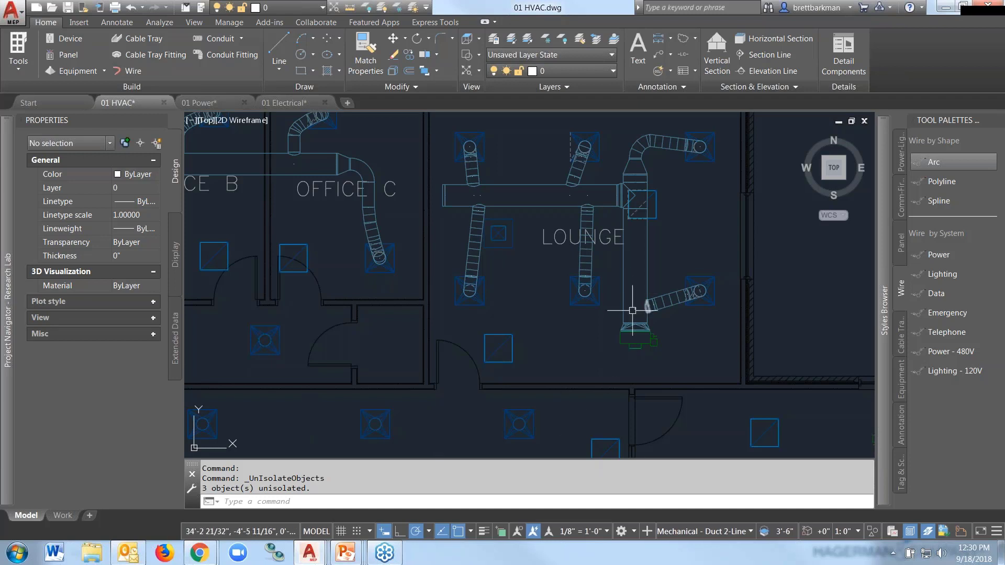
- Select the three restored Lounge air terminals and one ducted supply diffuser to check their properties, then clear the selection
{"action": "left_click", "coordinate": [655, 213]}
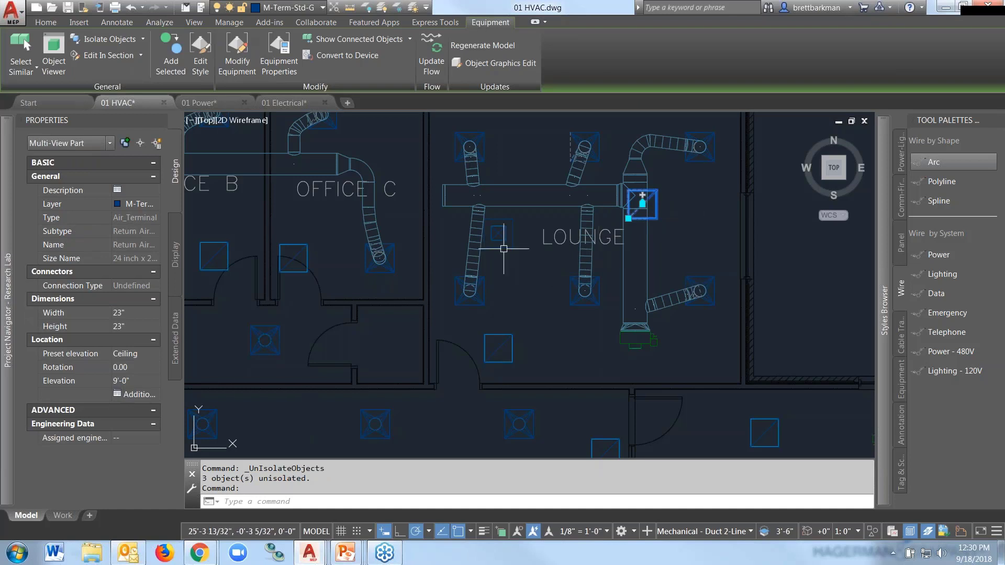
{"action": "left_click", "coordinate": [498, 233]}
{"action": "left_click", "coordinate": [510, 339]}
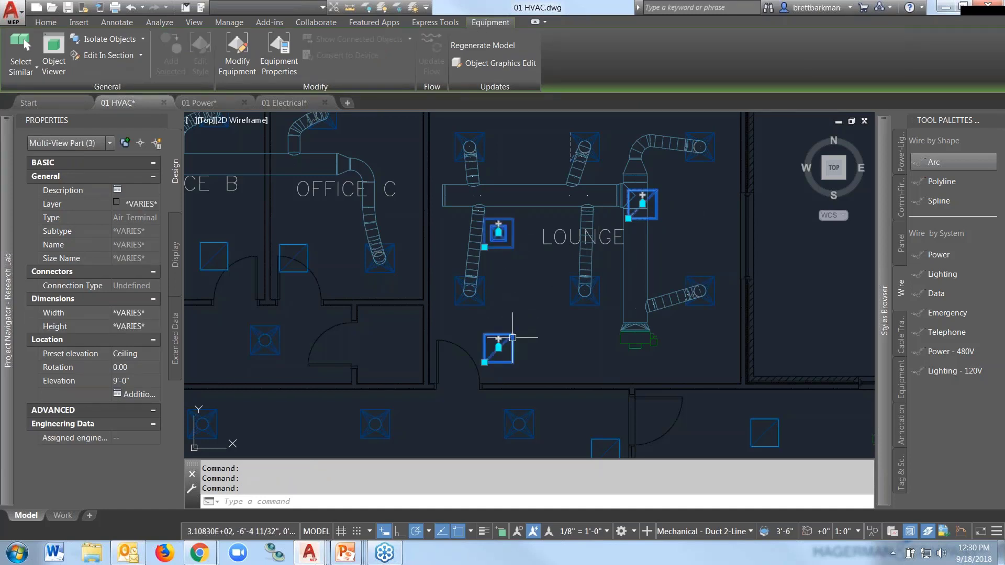
{"action": "left_click", "coordinate": [471, 147]}
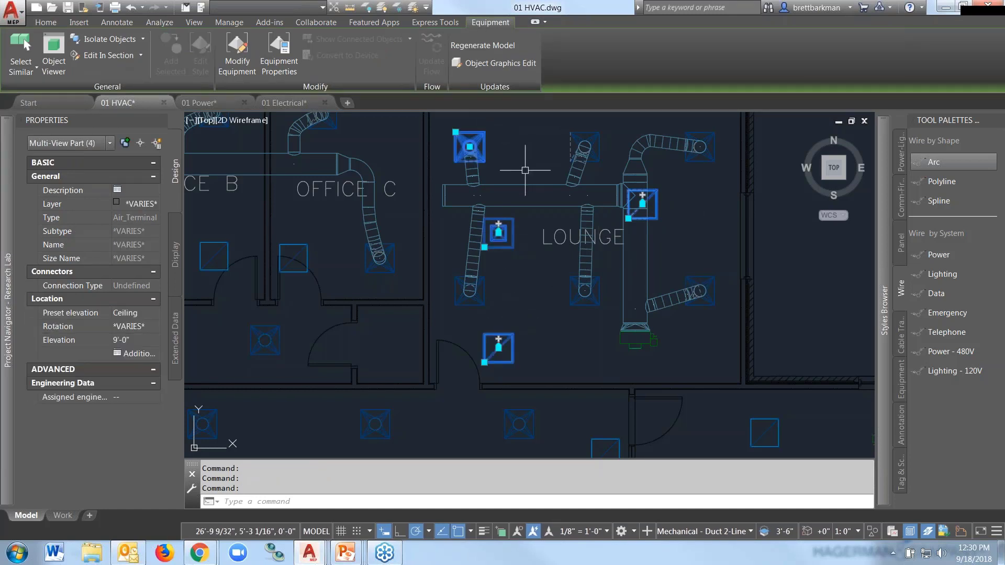
{"action": "key", "text": "Escape"}
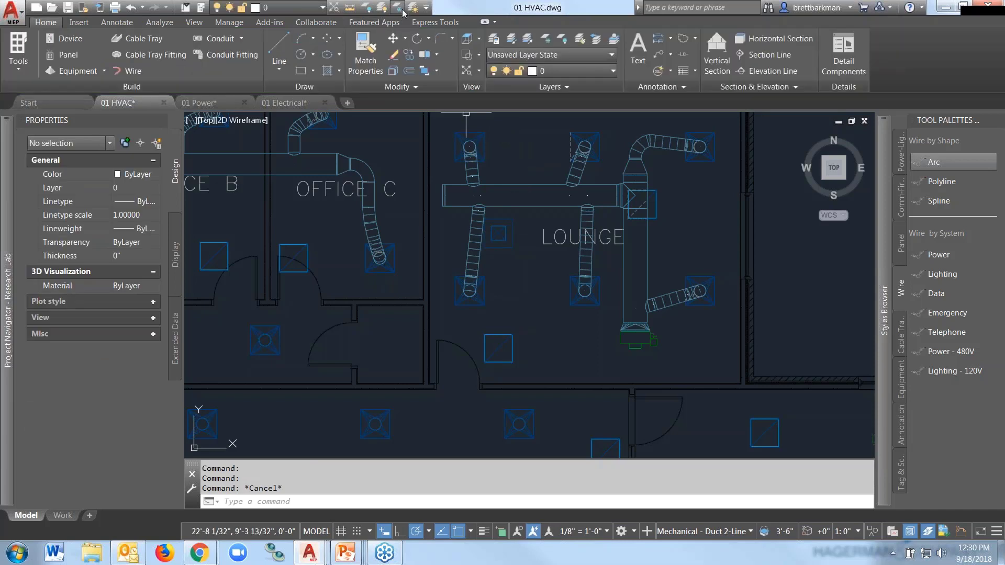
- Try freezing the supply diffusers' layer by picking a Lounge diffuser, then undo the layer freeze
{"action": "left_click", "coordinate": [398, 7]}
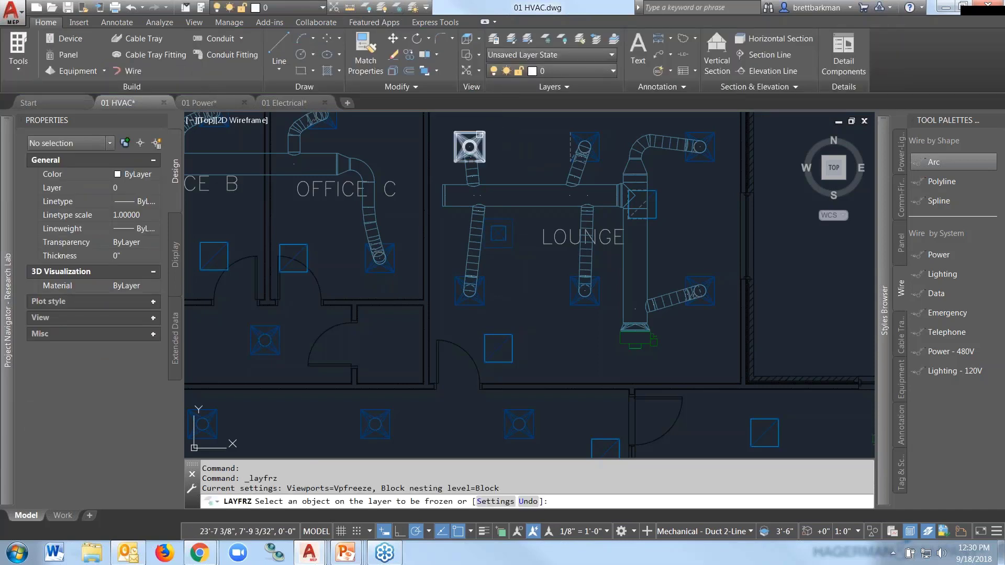
{"action": "left_click", "coordinate": [469, 147]}
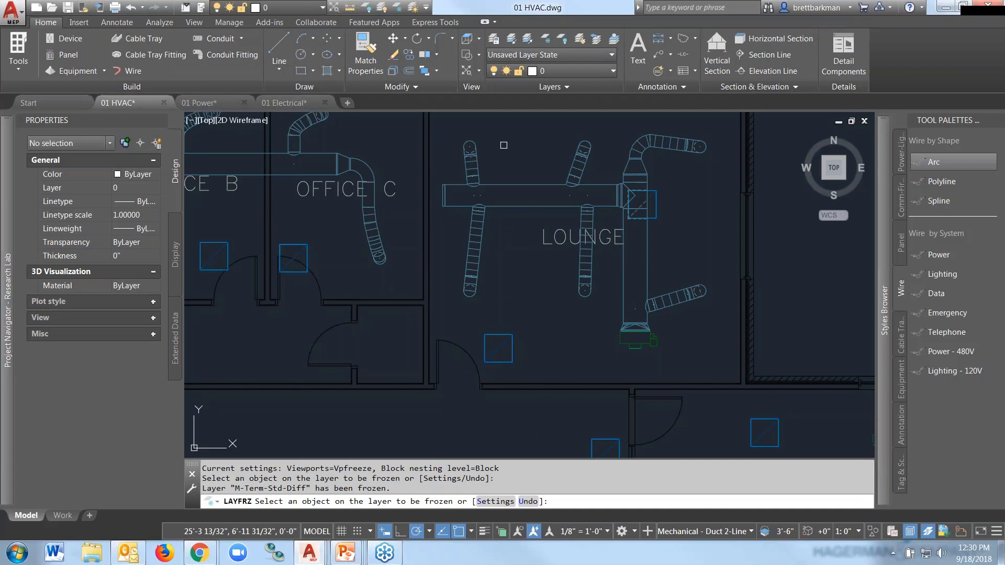
{"action": "key", "text": "Escape"}
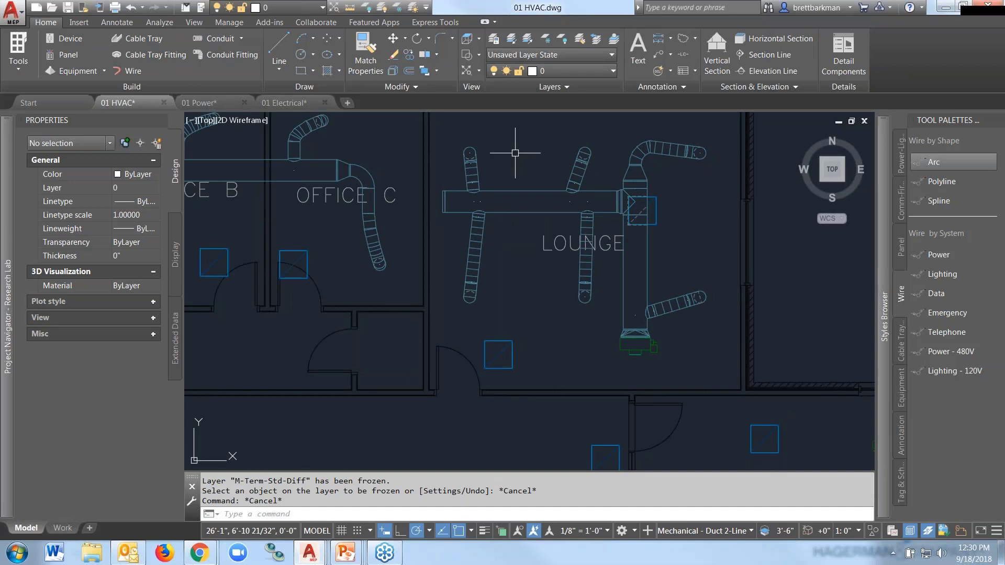
{"action": "key", "text": "ctrl+z"}
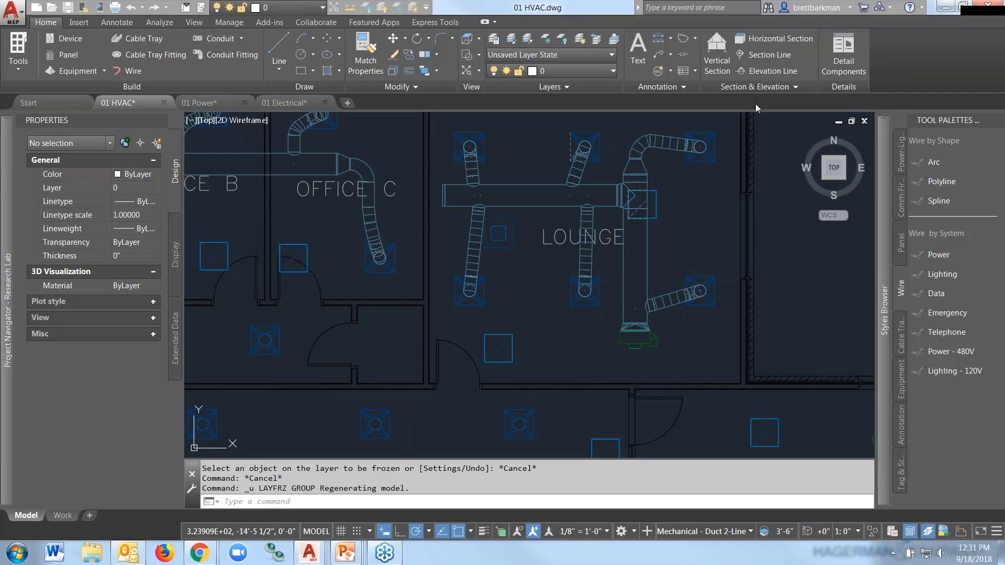
- Try the My HVAC workspace, then switch to the My Electrical workspace
{"action": "left_click", "coordinate": [622, 532]}
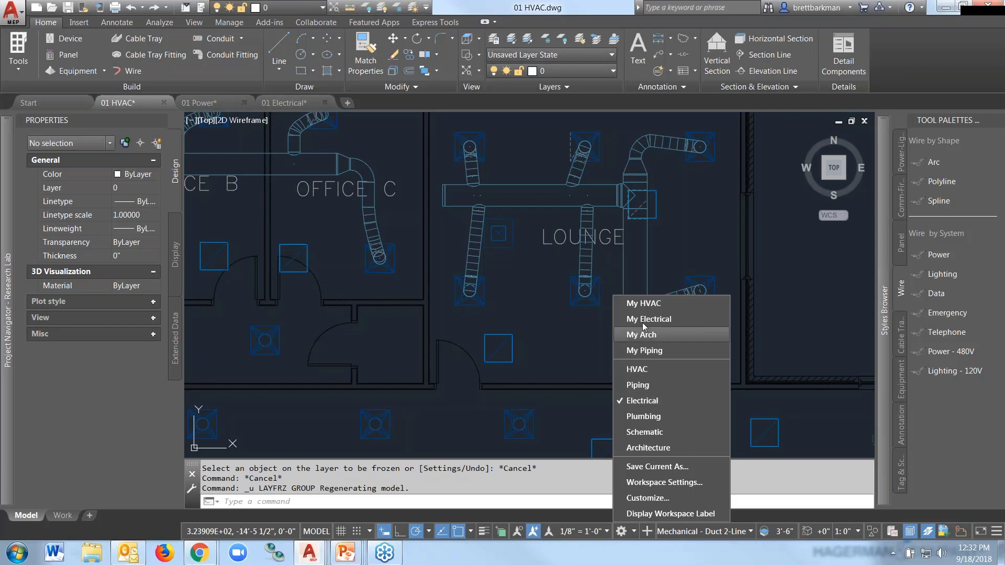
{"action": "left_click", "coordinate": [647, 304]}
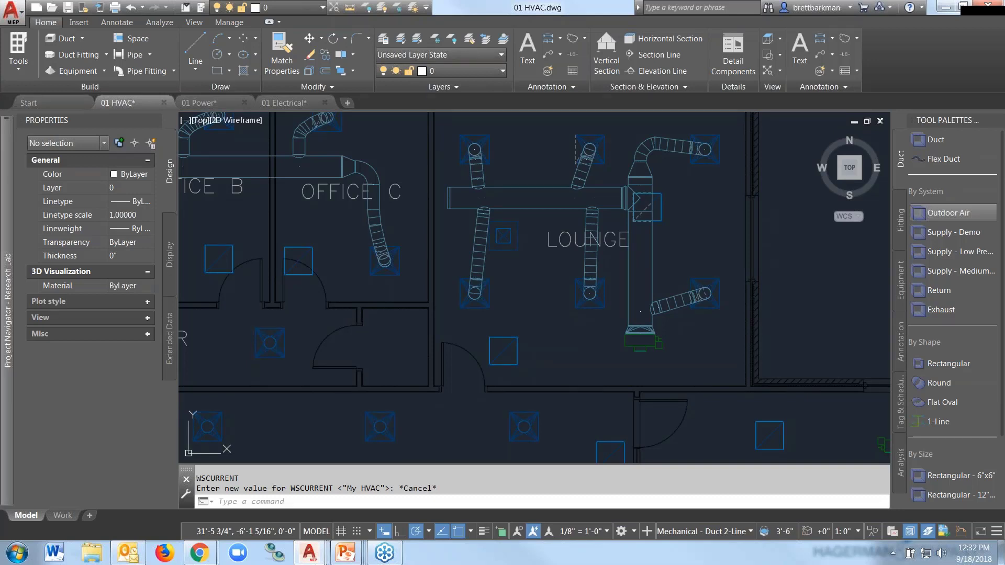
{"action": "left_click", "coordinate": [627, 532]}
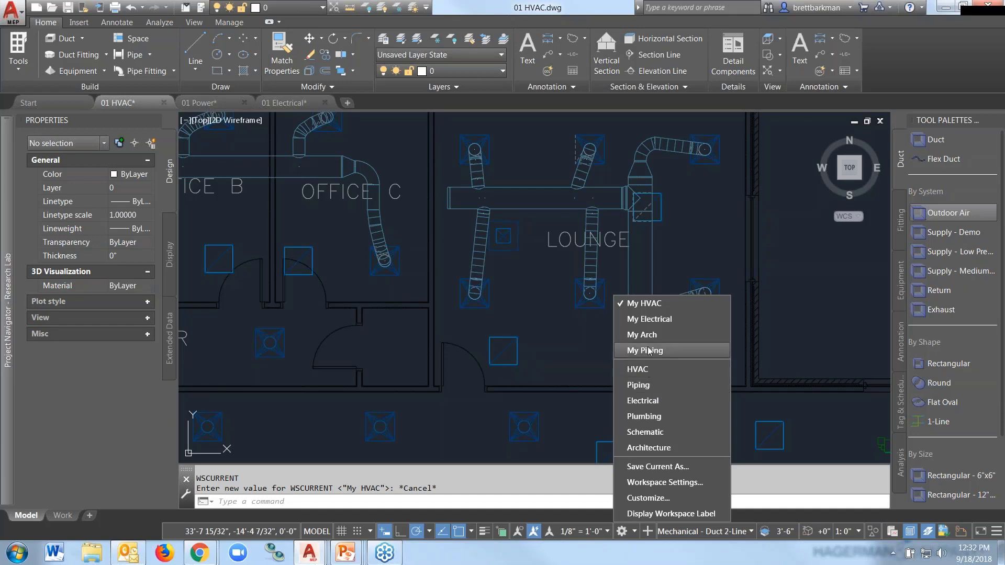
{"action": "left_click", "coordinate": [643, 318]}
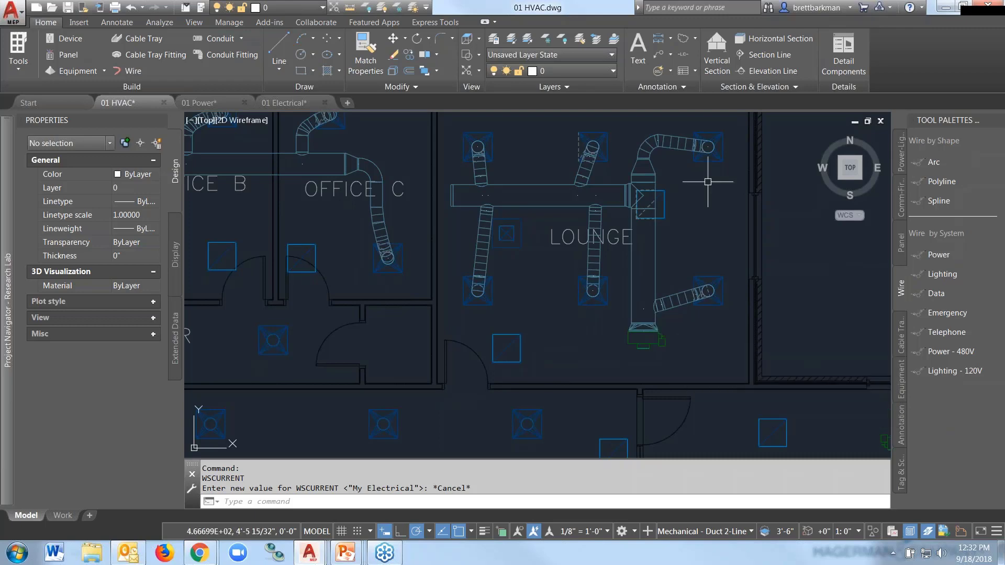
- Go to the 01 Power drawing and open the Circuit Manager for Office C's receptacle on the Lounge-side wall
{"action": "left_click", "coordinate": [302, 104]}
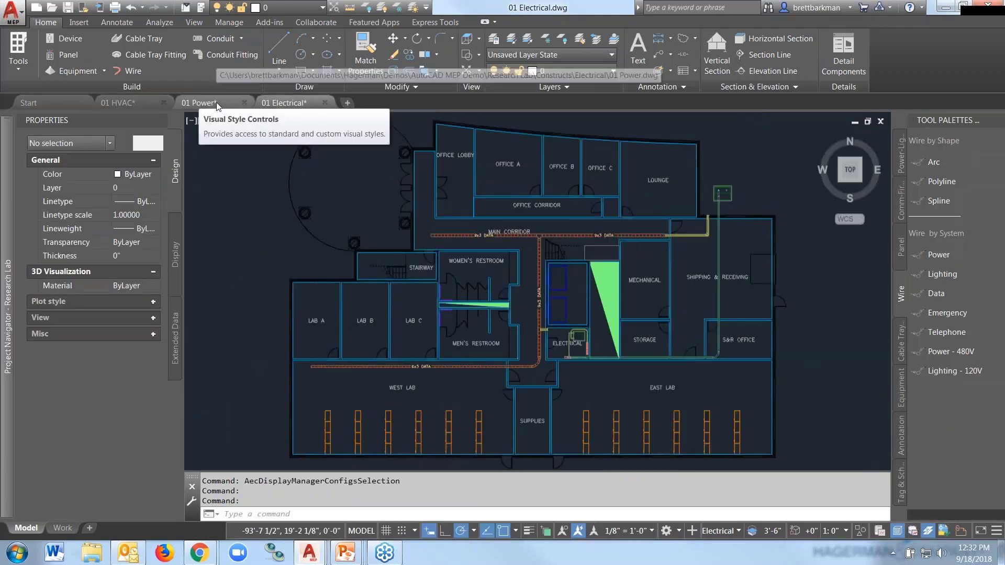
{"action": "left_click", "coordinate": [217, 105]}
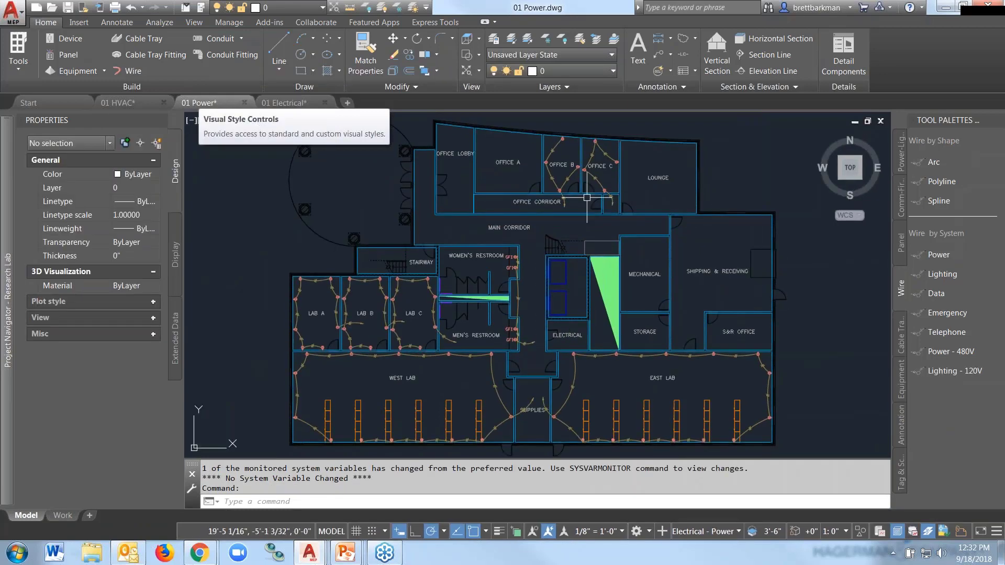
{"action": "scroll", "coordinate": [586, 198], "scroll_direction": "up", "scroll_amount": 3}
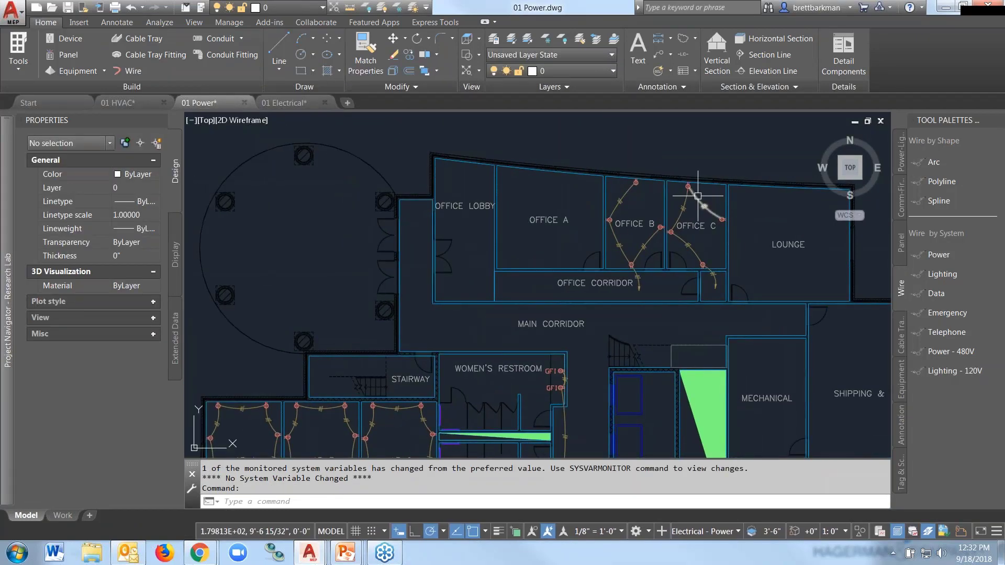
{"action": "scroll", "coordinate": [697, 196], "scroll_direction": "up", "scroll_amount": 2}
{"action": "scroll", "coordinate": [409, 247], "scroll_direction": "up", "scroll_amount": 3}
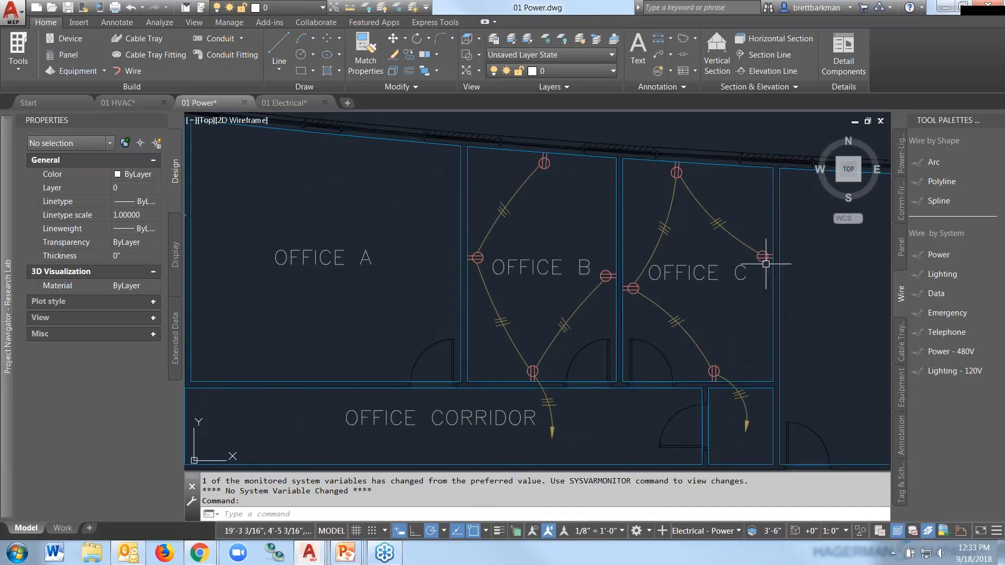
{"action": "left_click", "coordinate": [764, 252]}
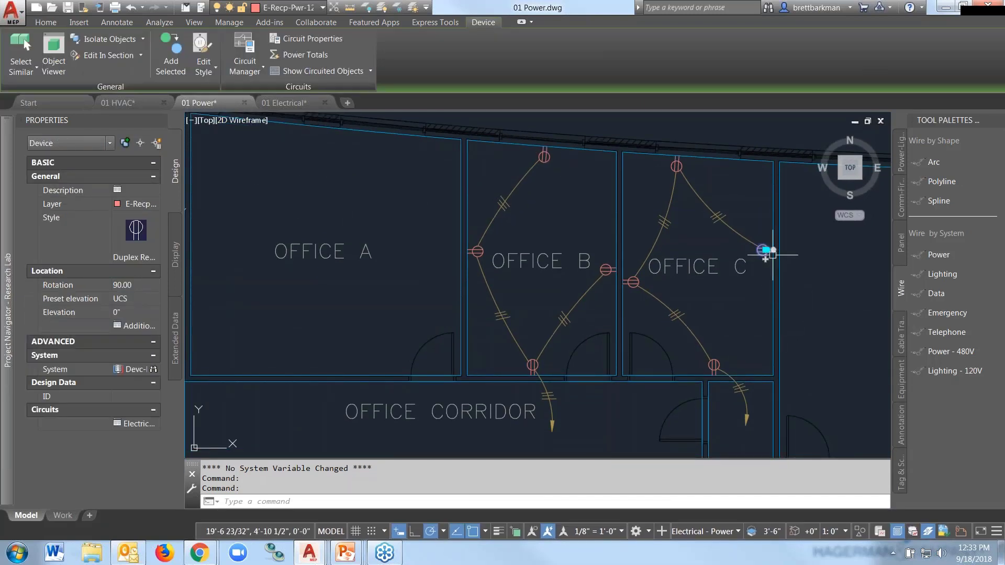
{"action": "left_click", "coordinate": [242, 46]}
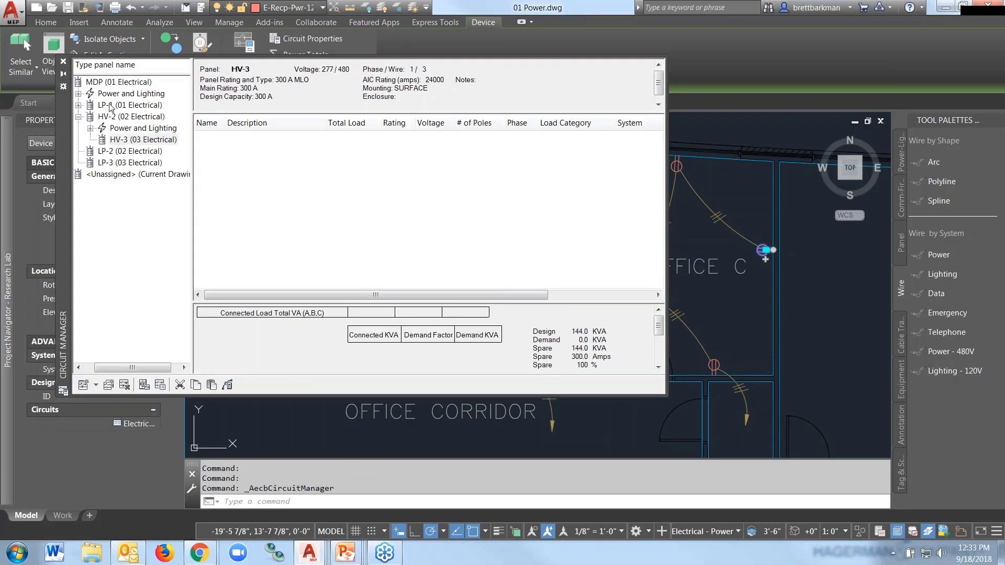
- Examine panel LP-1's circuit list, its Power and Lighting circuits, and the load, system and wire details of circuit 8
{"action": "left_click", "coordinate": [110, 105]}
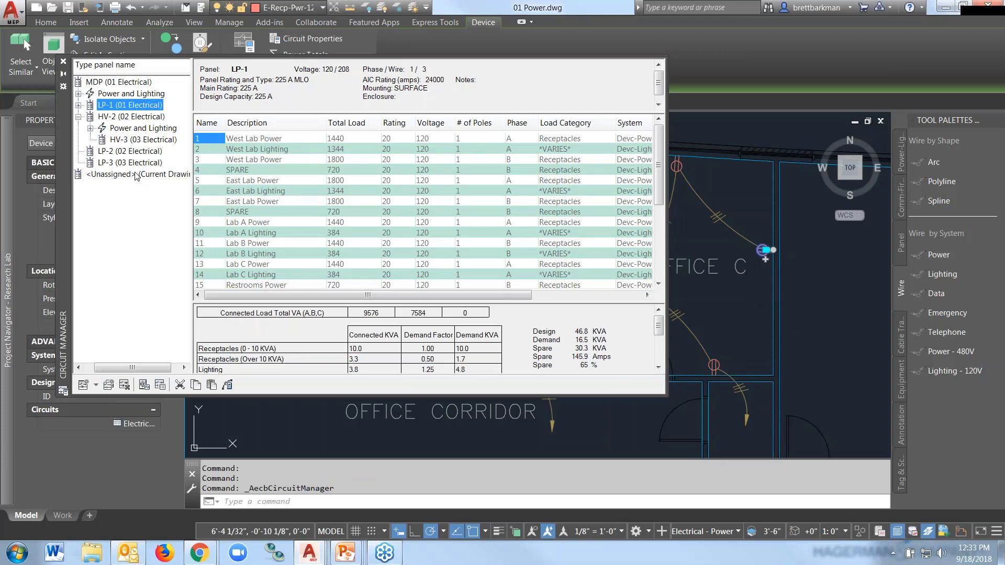
{"action": "left_click", "coordinate": [79, 105]}
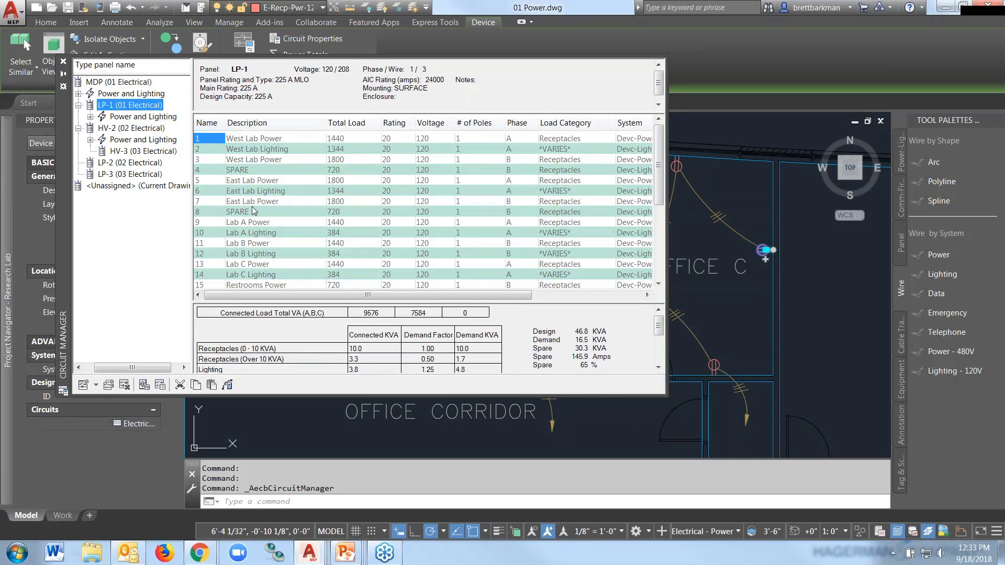
{"action": "left_click", "coordinate": [90, 116]}
{"action": "left_click", "coordinate": [124, 174]}
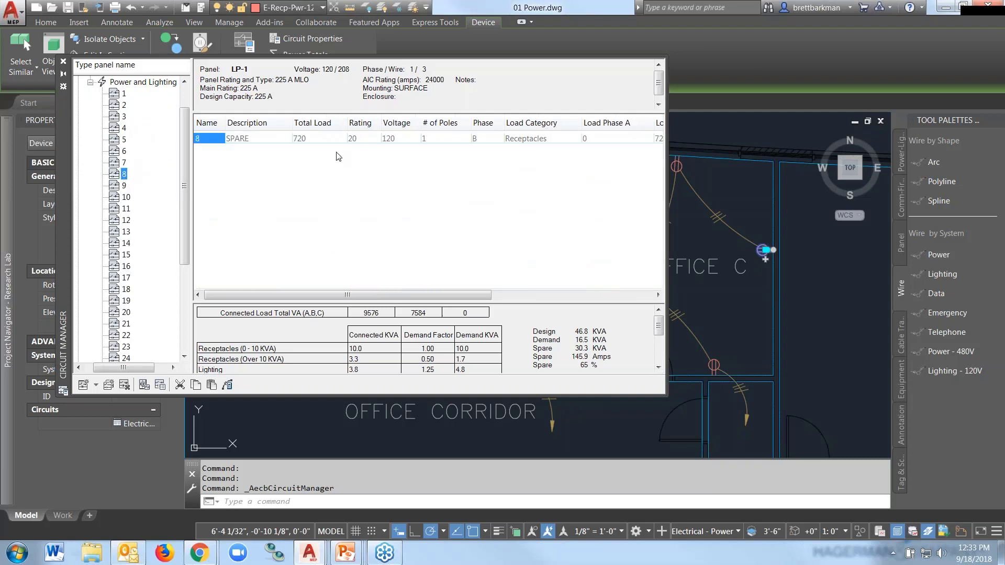
{"action": "scroll", "coordinate": [190, 138], "scroll_direction": "up", "scroll_amount": 1}
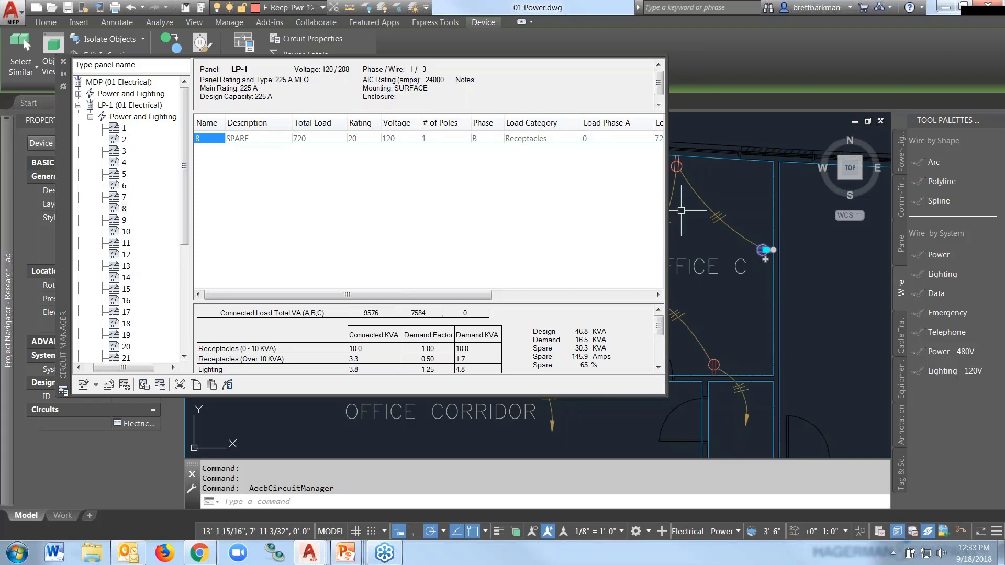
{"action": "left_click_drag", "start_coordinate": [483, 298], "coordinate": [635, 297]}
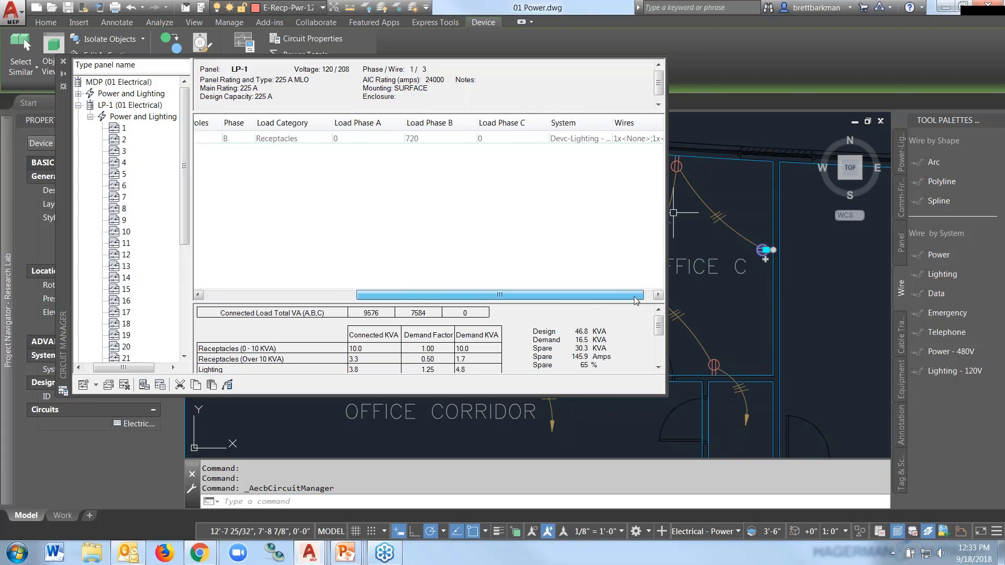
- Show panel LP-1's full circuit list and set the Load Phase 1 of Office C's selected receptacle to 1800 VA
{"action": "left_click_drag", "start_coordinate": [513, 294], "coordinate": [361, 295]}
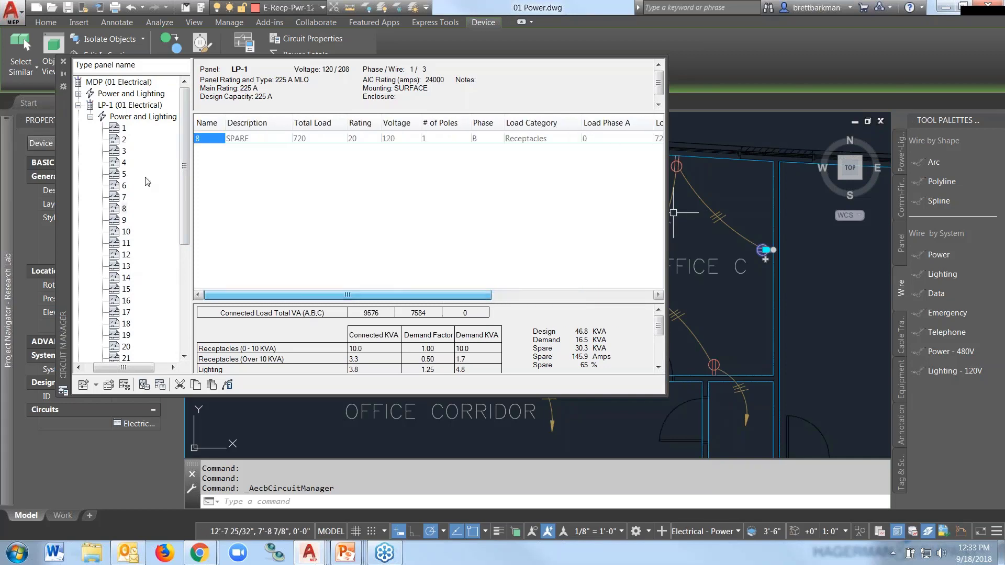
{"action": "left_click", "coordinate": [121, 105]}
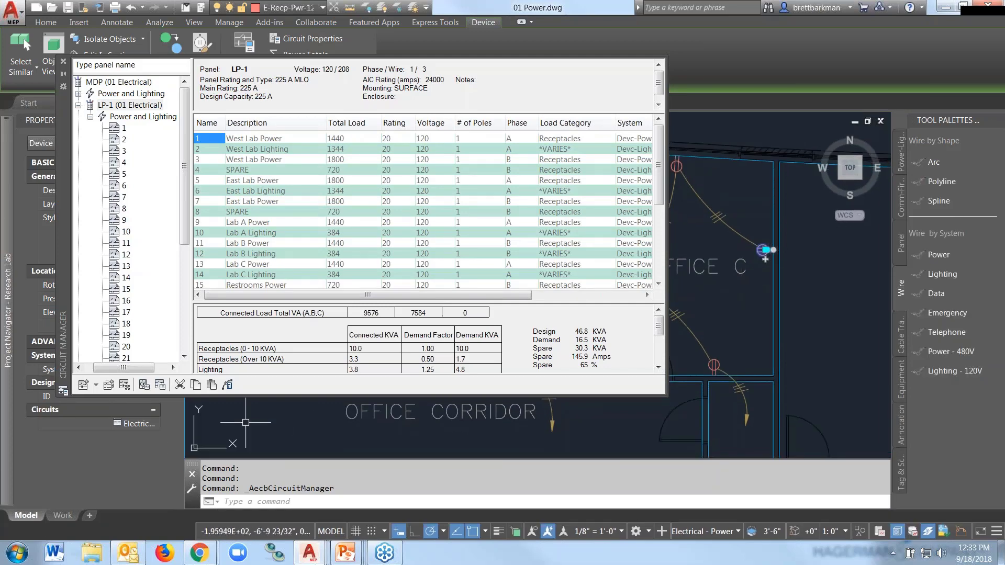
{"action": "left_click", "coordinate": [137, 423]}
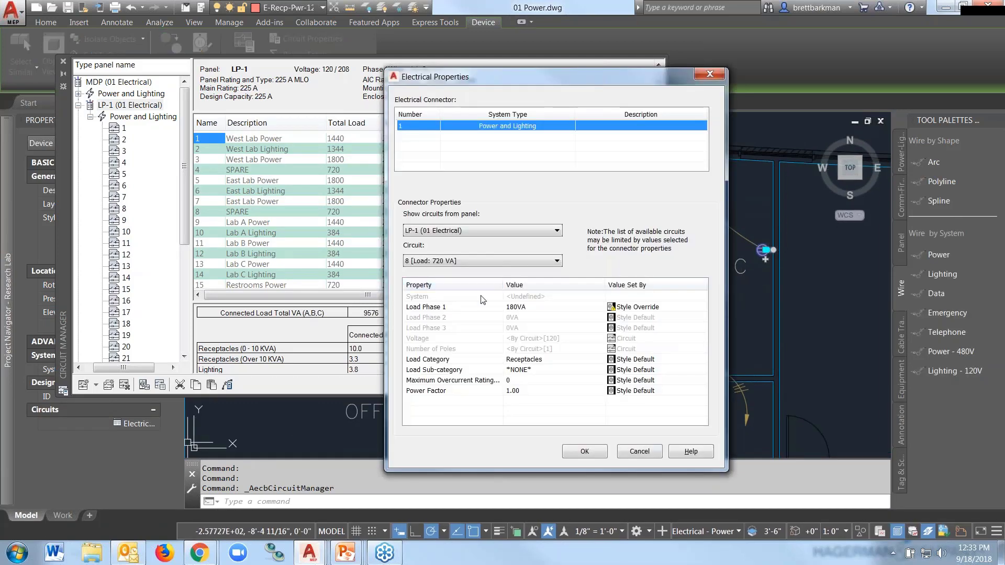
{"action": "left_click", "coordinate": [540, 308]}
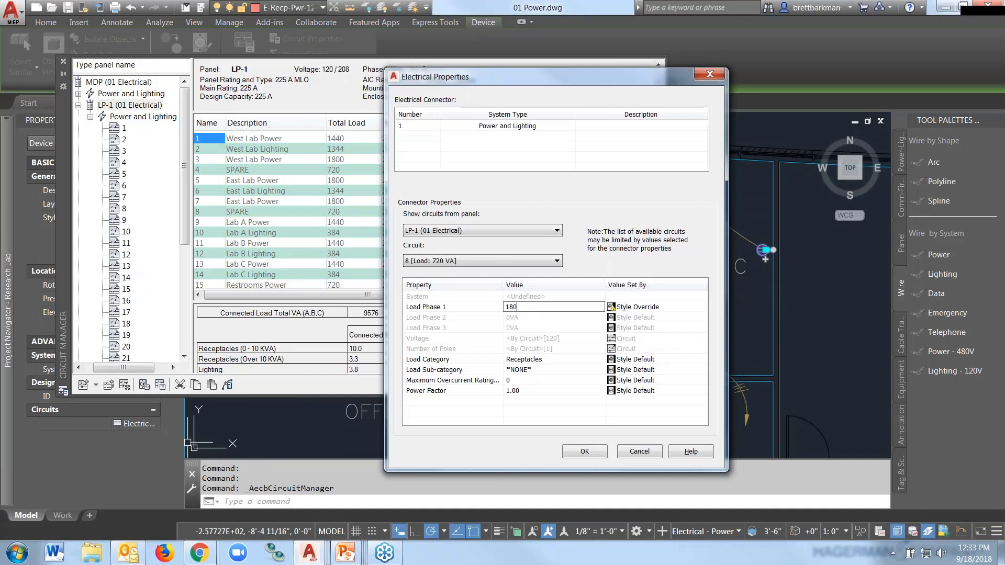
{"action": "type", "text": "0"}
{"action": "key", "text": "Return"}
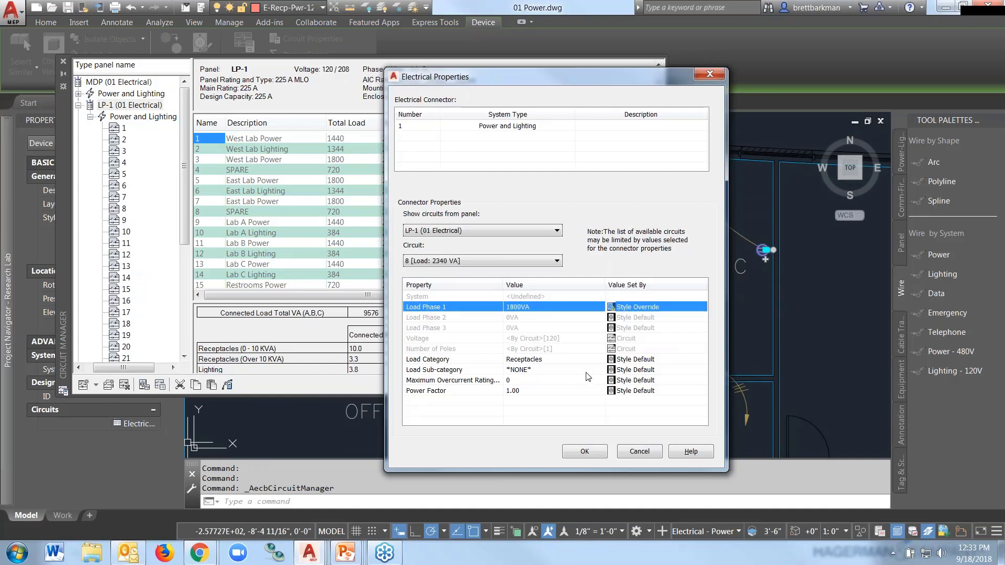
{"action": "left_click", "coordinate": [575, 454]}
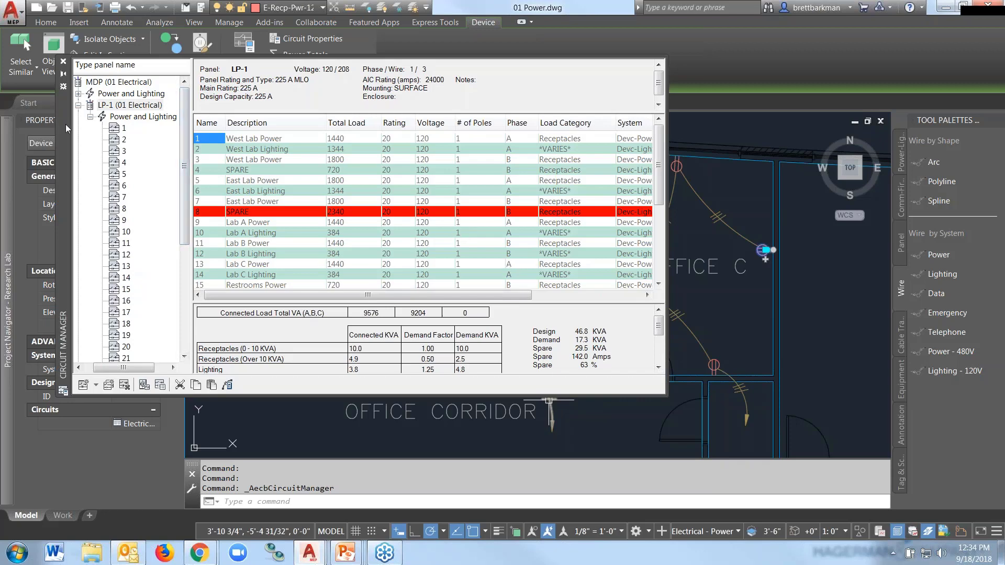
- Set the Load Phase 1 of Office C's selected receptacle to 180 VA
{"action": "left_click_drag", "start_coordinate": [68, 128], "coordinate": [151, 91]}
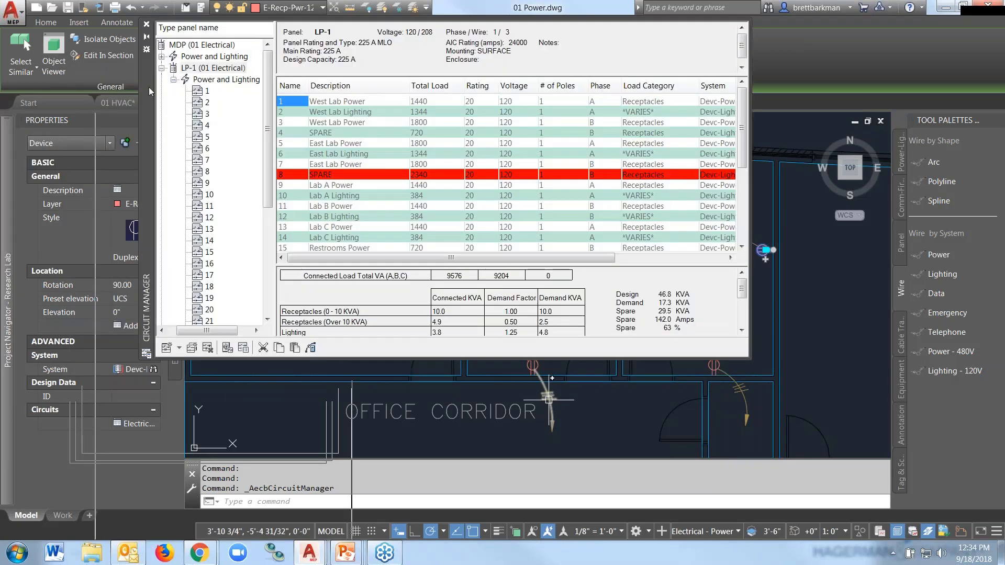
{"action": "left_click", "coordinate": [135, 424]}
{"action": "left_click", "coordinate": [543, 309]}
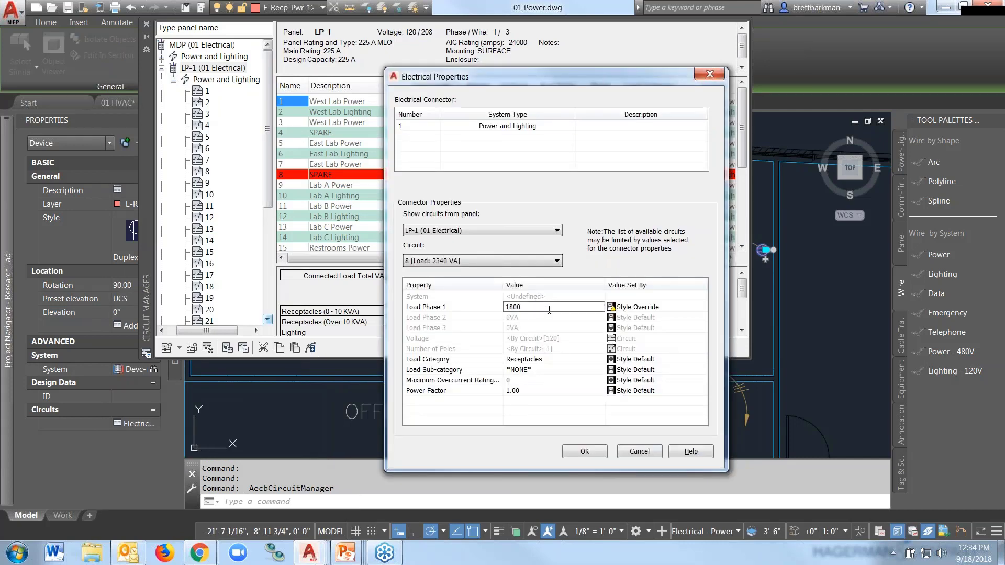
{"action": "key", "text": "BackSpace"}
{"action": "key", "text": "Return"}
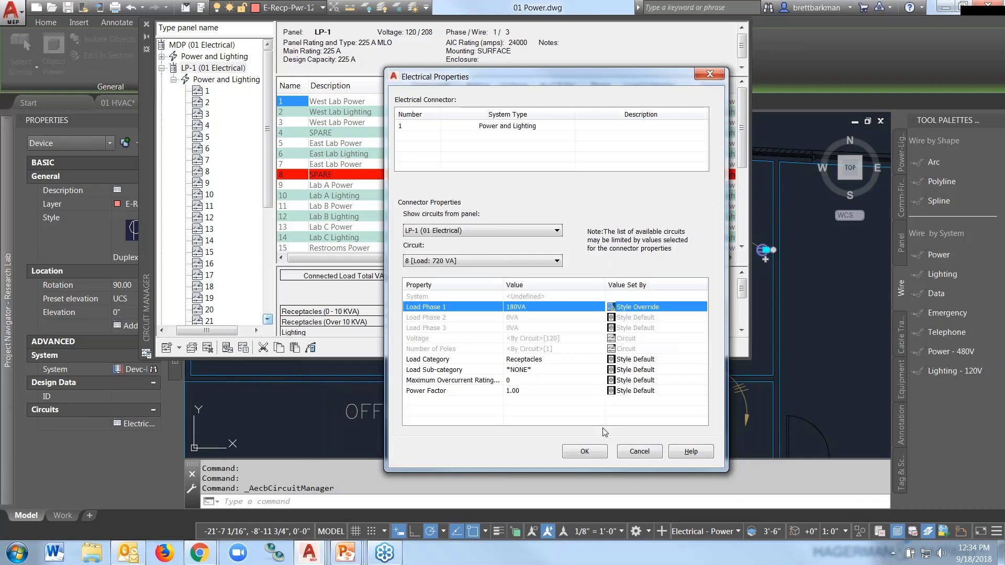
{"action": "left_click", "coordinate": [585, 451]}
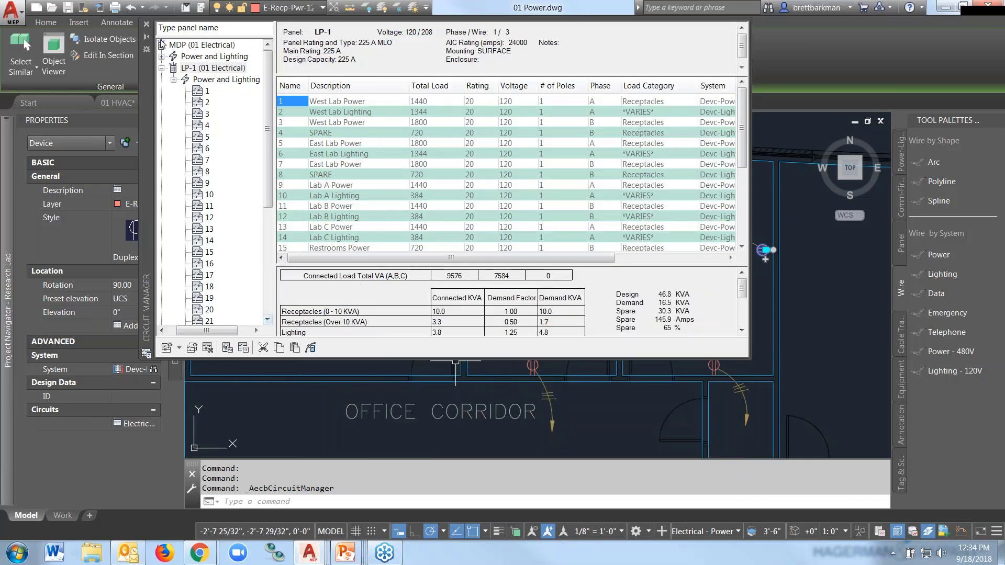
- Close the Circuit Manager and deselect Office C's receptacle
{"action": "mouse_move", "coordinate": [146, 71]}
{"action": "left_mouse_down"}
{"action": "mouse_move", "coordinate": [156, 116]}
{"action": "mouse_move", "coordinate": [131, 116]}
{"action": "left_mouse_up"}
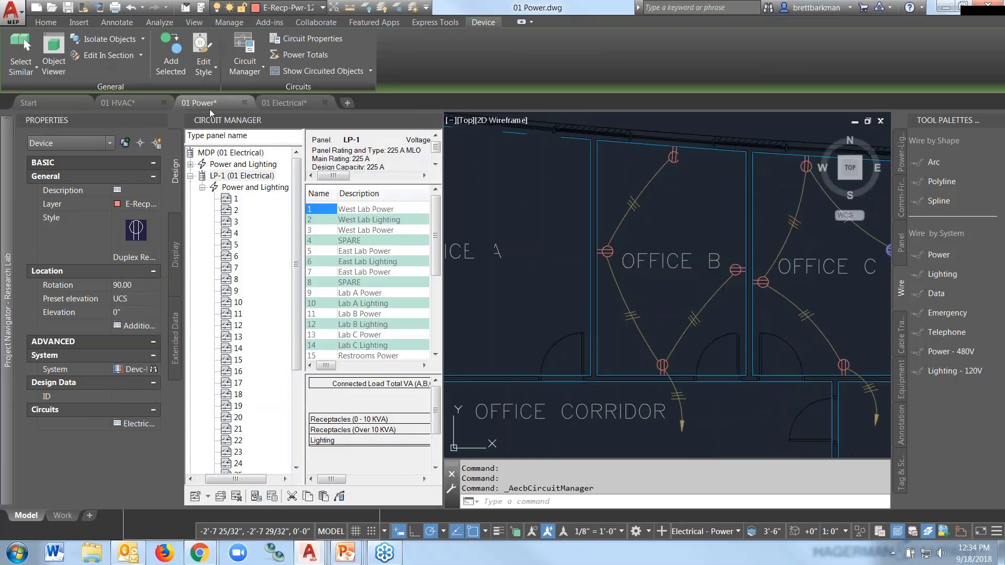
{"action": "mouse_move", "coordinate": [401, 125]}
{"action": "left_mouse_down"}
{"action": "mouse_move", "coordinate": [377, 109]}
{"action": "mouse_move", "coordinate": [128, 62]}
{"action": "left_mouse_up"}
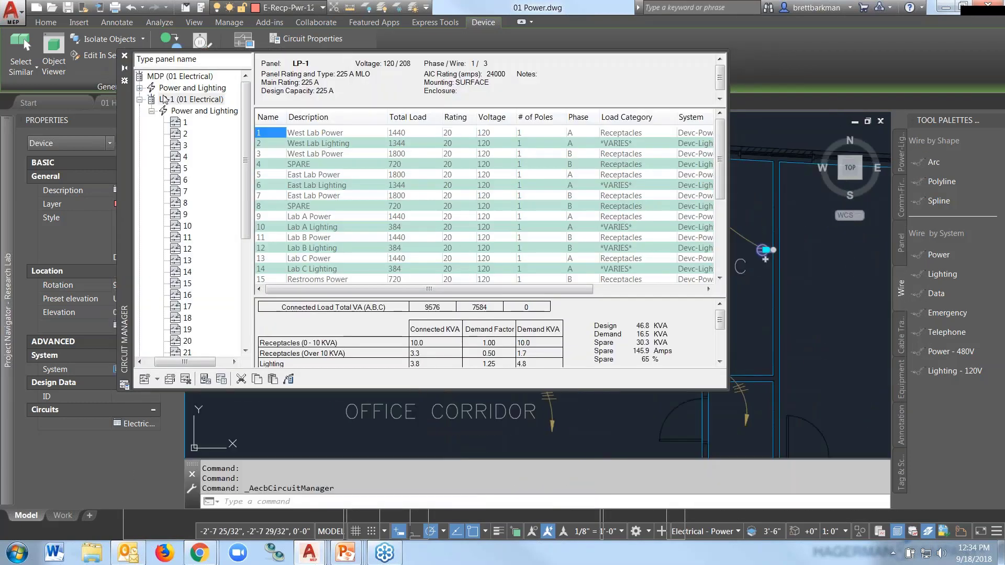
{"action": "left_click", "coordinate": [125, 56]}
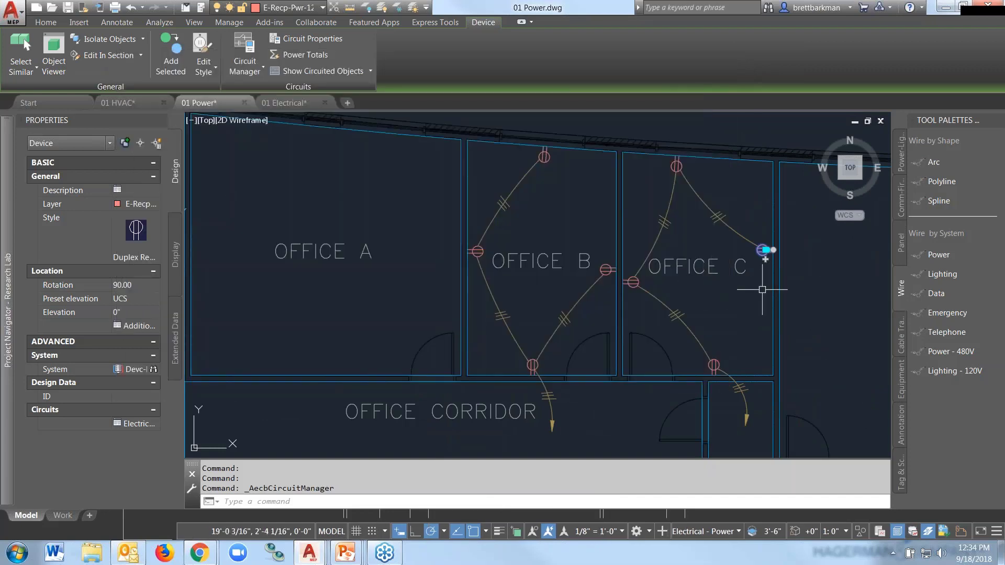
{"action": "left_click", "coordinate": [758, 247]}
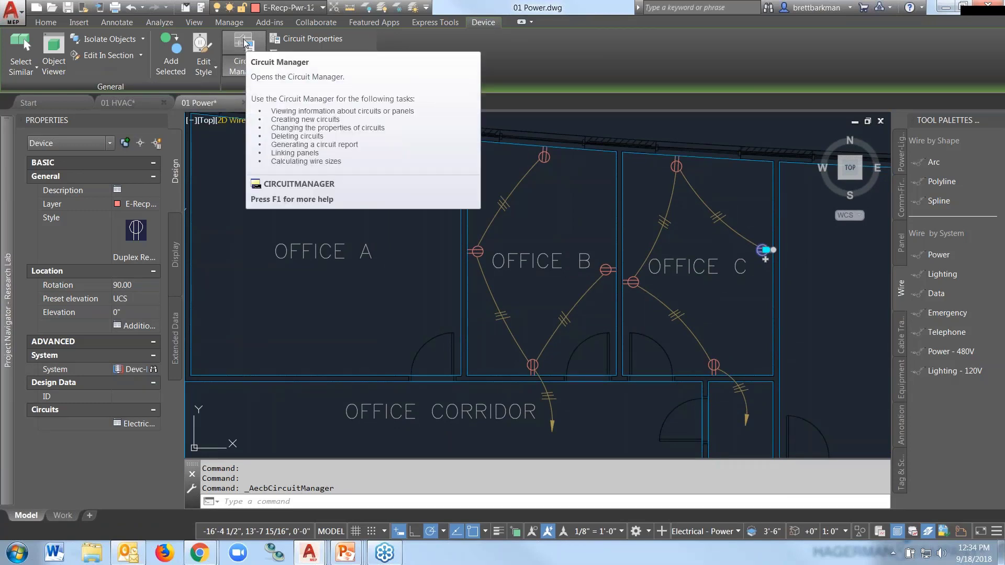
{"action": "key", "text": "Escape"}
{"action": "key", "text": "Escape"}
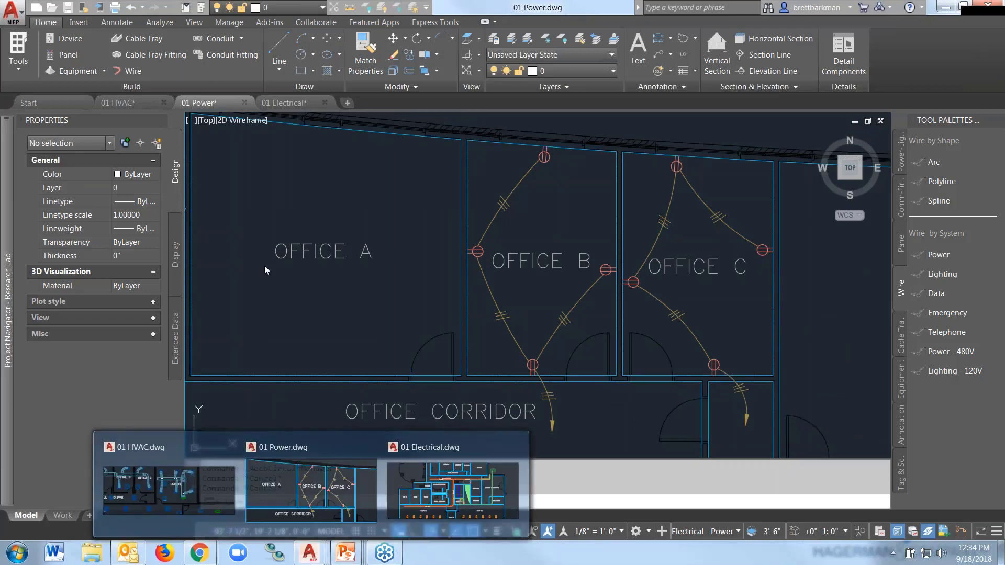
- Open the 01 Fire Protection drawing from the project's Piping constructs
{"action": "mouse_move", "coordinate": [3, 263]}
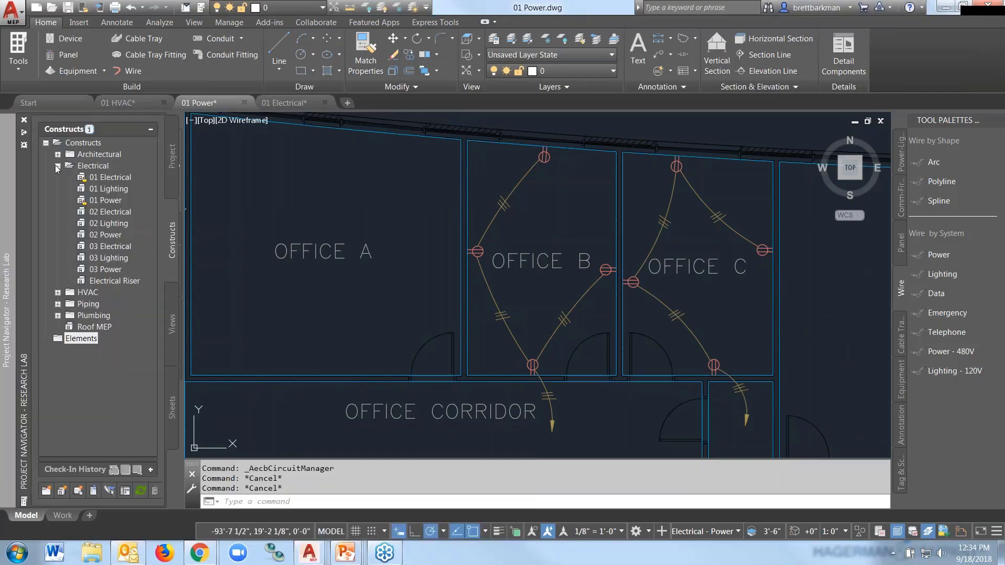
{"action": "left_click", "coordinate": [57, 166]}
{"action": "left_click", "coordinate": [57, 189]}
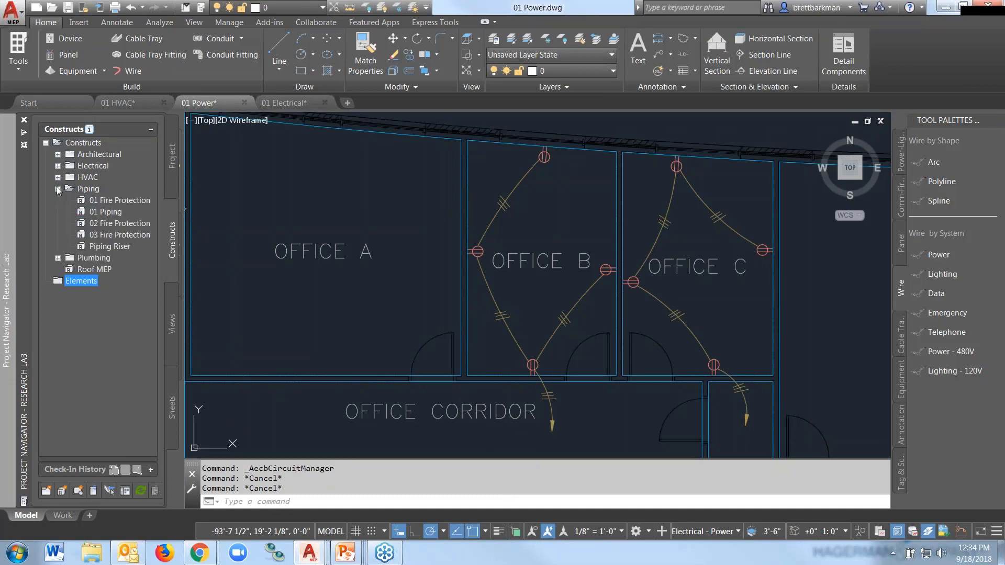
{"action": "left_click", "coordinate": [122, 201]}
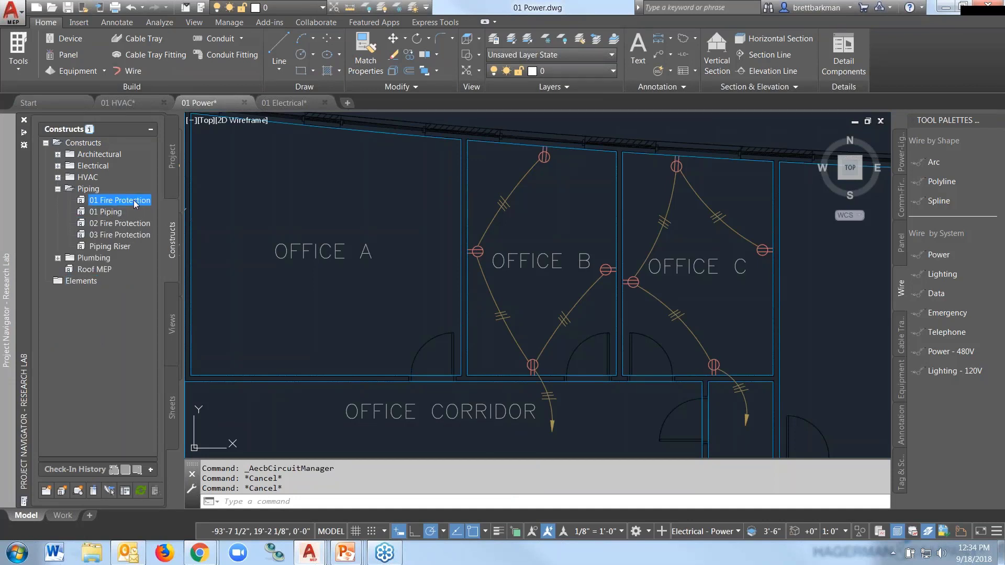
{"action": "left_click", "coordinate": [133, 200]}
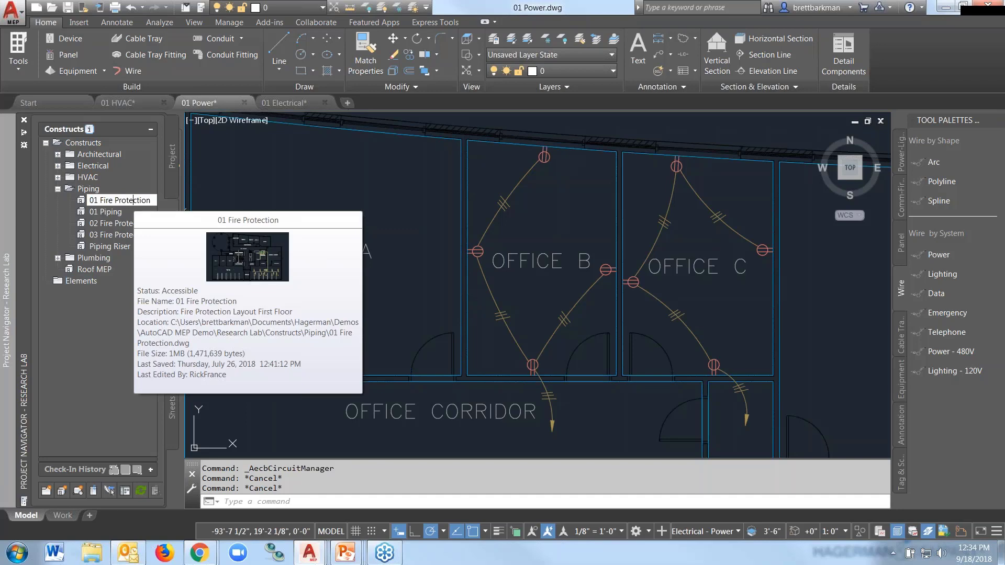
{"action": "left_click", "coordinate": [73, 220]}
{"action": "double_click", "coordinate": [108, 203]}
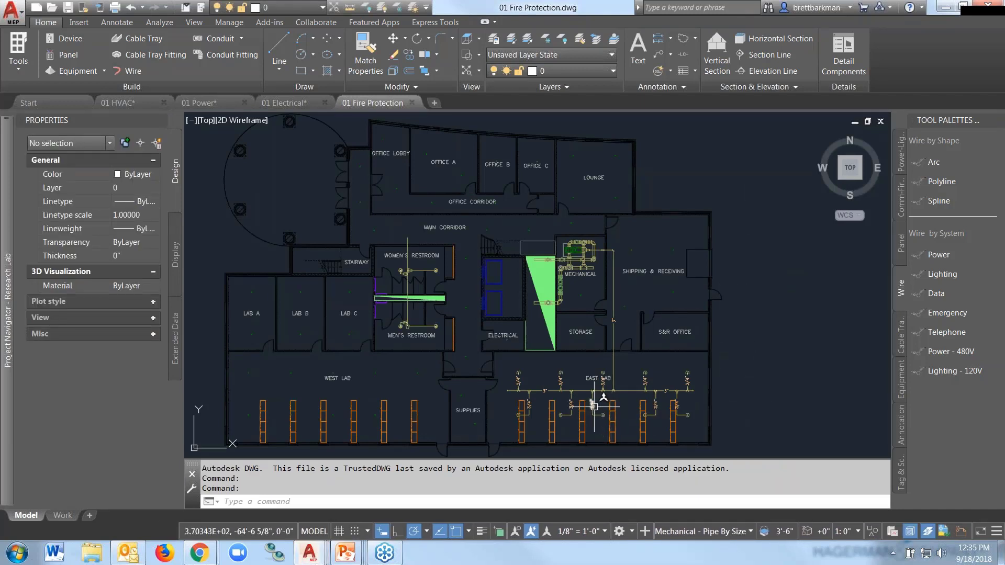
- Examine the fire protection piping in the Mechanical room, Shipping & Receiving and East Lab, then show the whole floor plan
{"action": "scroll", "coordinate": [594, 407], "scroll_direction": "up", "scroll_amount": 2}
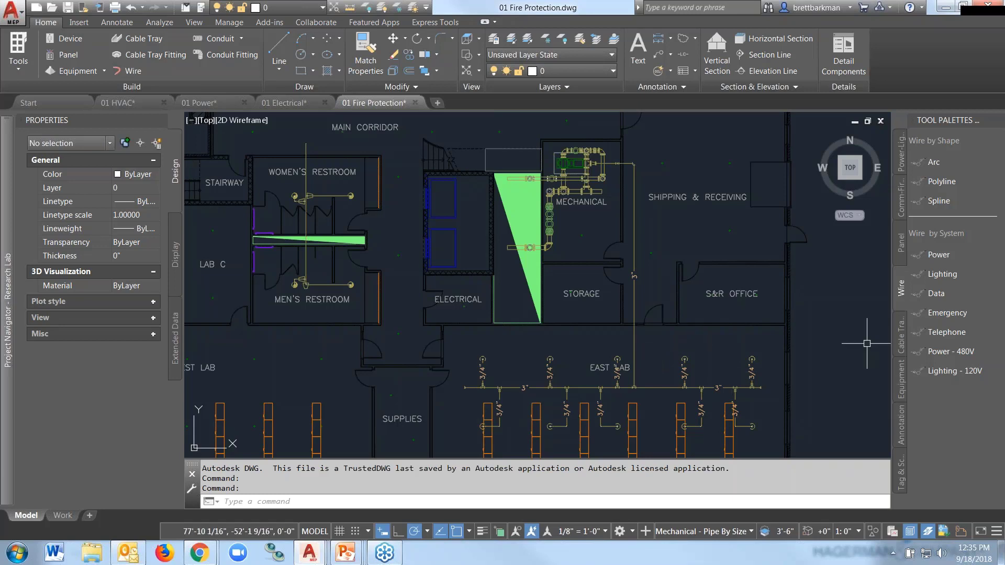
{"action": "scroll", "coordinate": [743, 364], "scroll_direction": "down", "scroll_amount": 2}
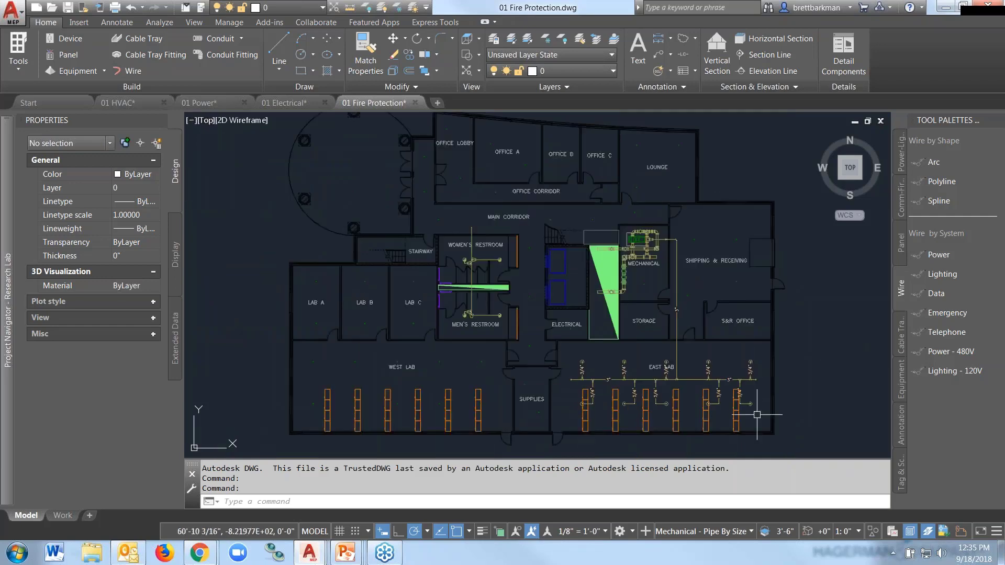
{"action": "scroll", "coordinate": [669, 240], "scroll_direction": "up", "scroll_amount": 6}
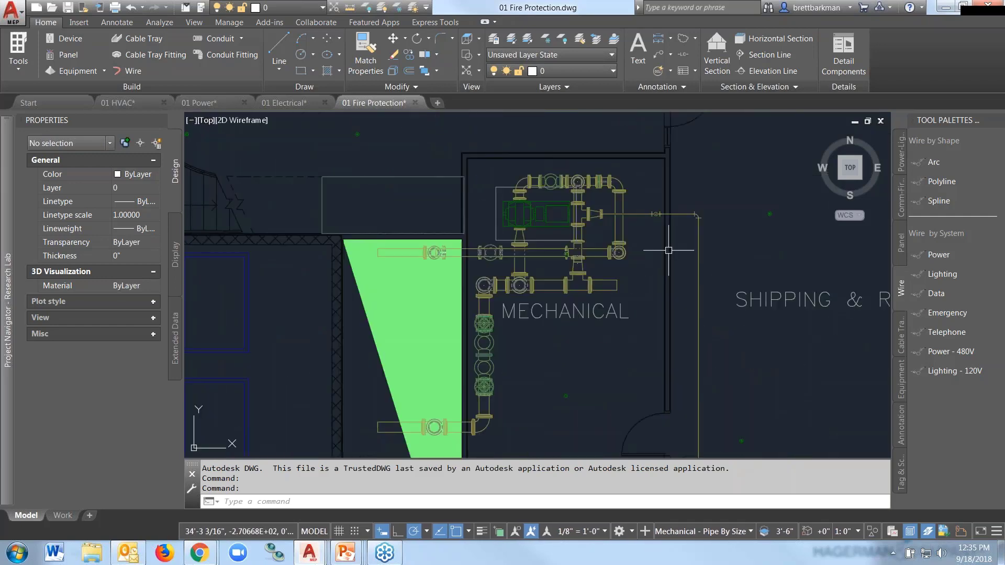
{"action": "scroll", "coordinate": [622, 260], "scroll_direction": "down", "scroll_amount": 3}
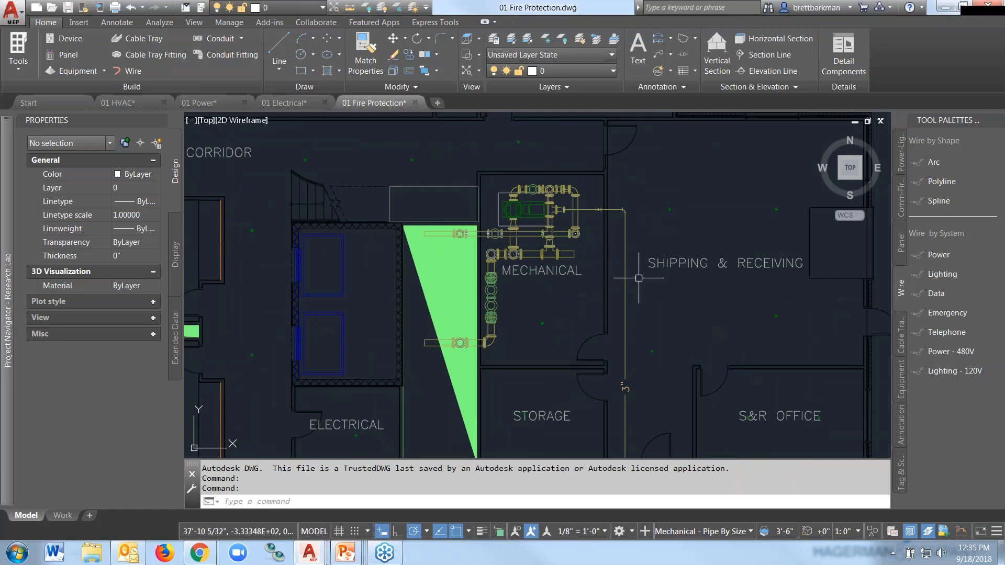
{"action": "scroll", "coordinate": [704, 312], "scroll_direction": "up", "scroll_amount": 3}
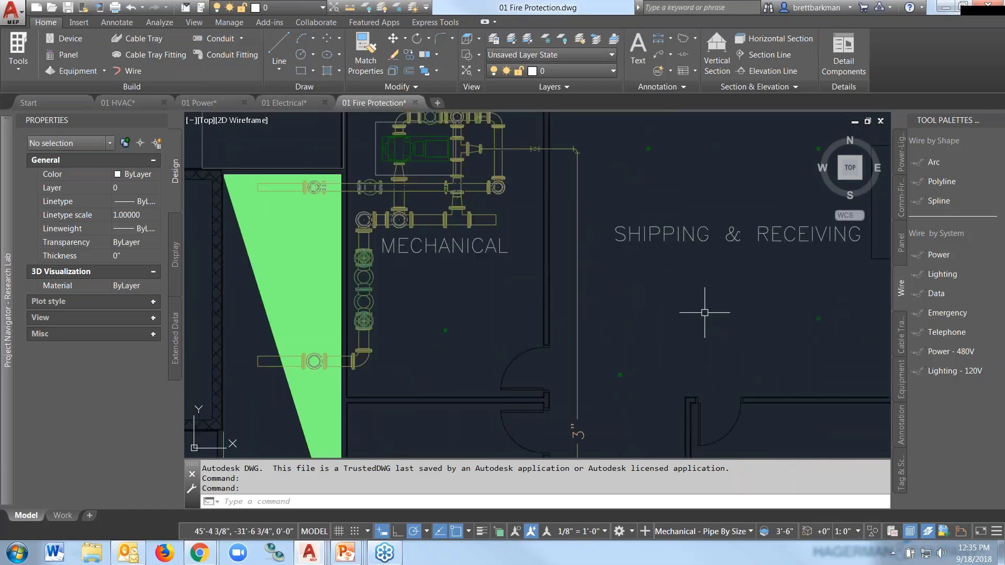
{"action": "scroll", "coordinate": [661, 283], "scroll_direction": "down", "scroll_amount": 4}
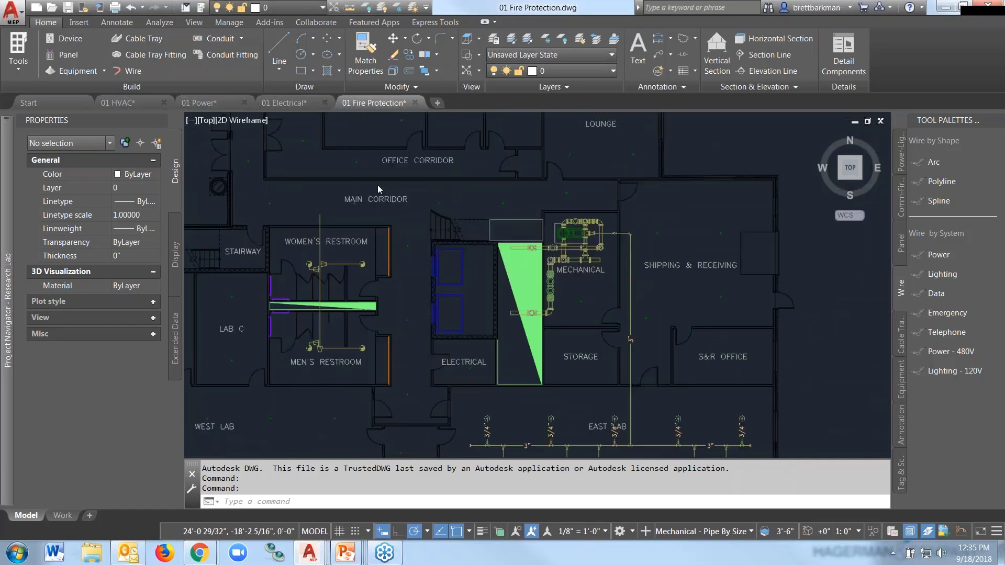
{"action": "middle_click", "coordinate": [378, 185]}
{"action": "middle_click", "coordinate": [378, 184]}
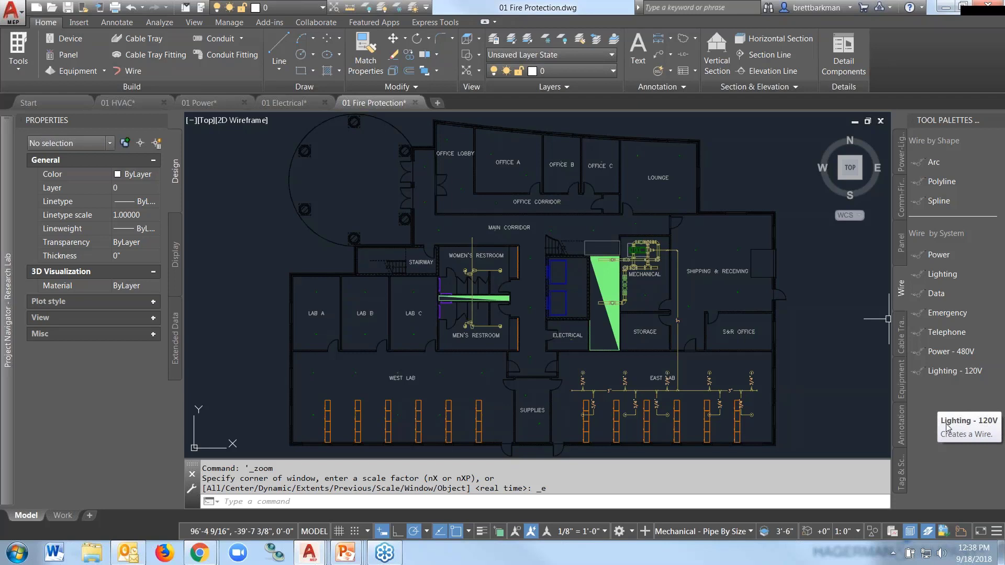
- Switch to the PowerPoint slide show with the "Thanks for Attending!" slide
{"action": "scroll", "coordinate": [888, 265], "scroll_direction": "down", "scroll_amount": 2}
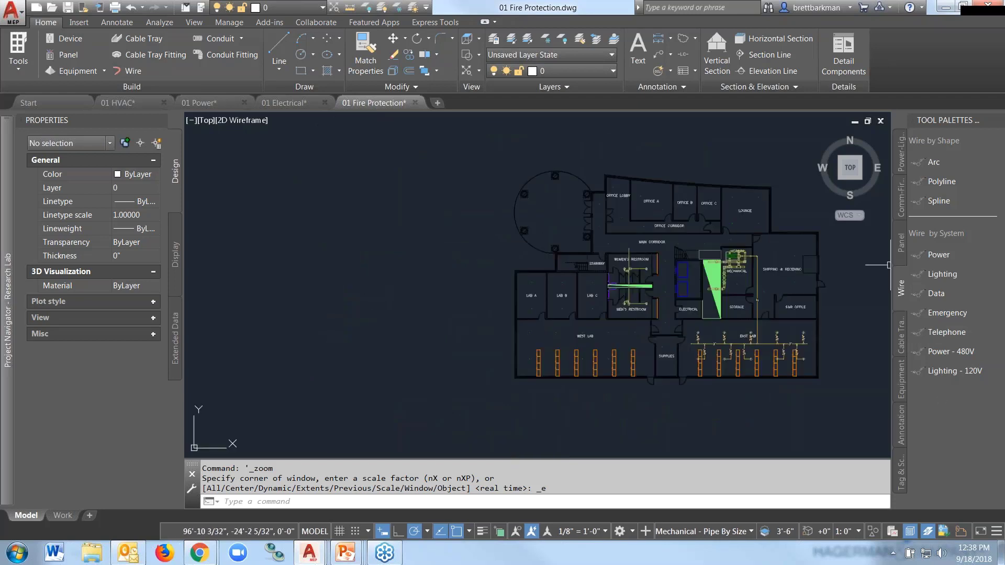
{"action": "scroll", "coordinate": [932, 313], "scroll_direction": "up", "scroll_amount": 2}
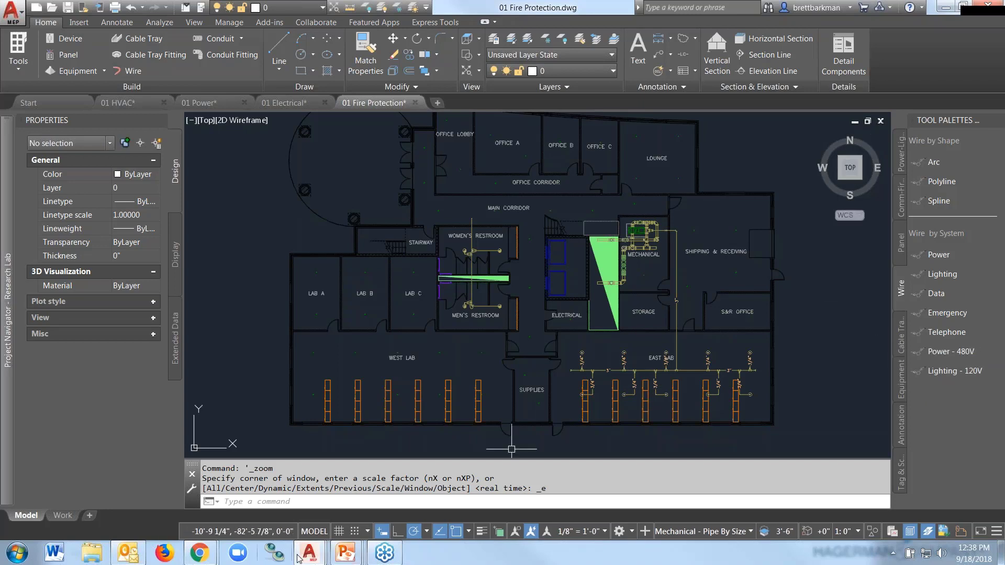
{"action": "mouse_move", "coordinate": [344, 553]}
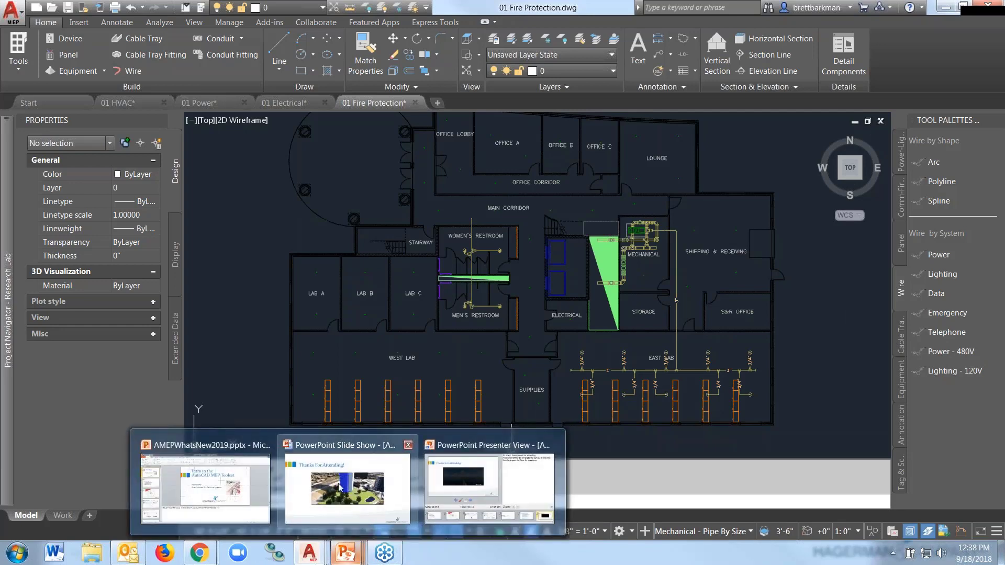